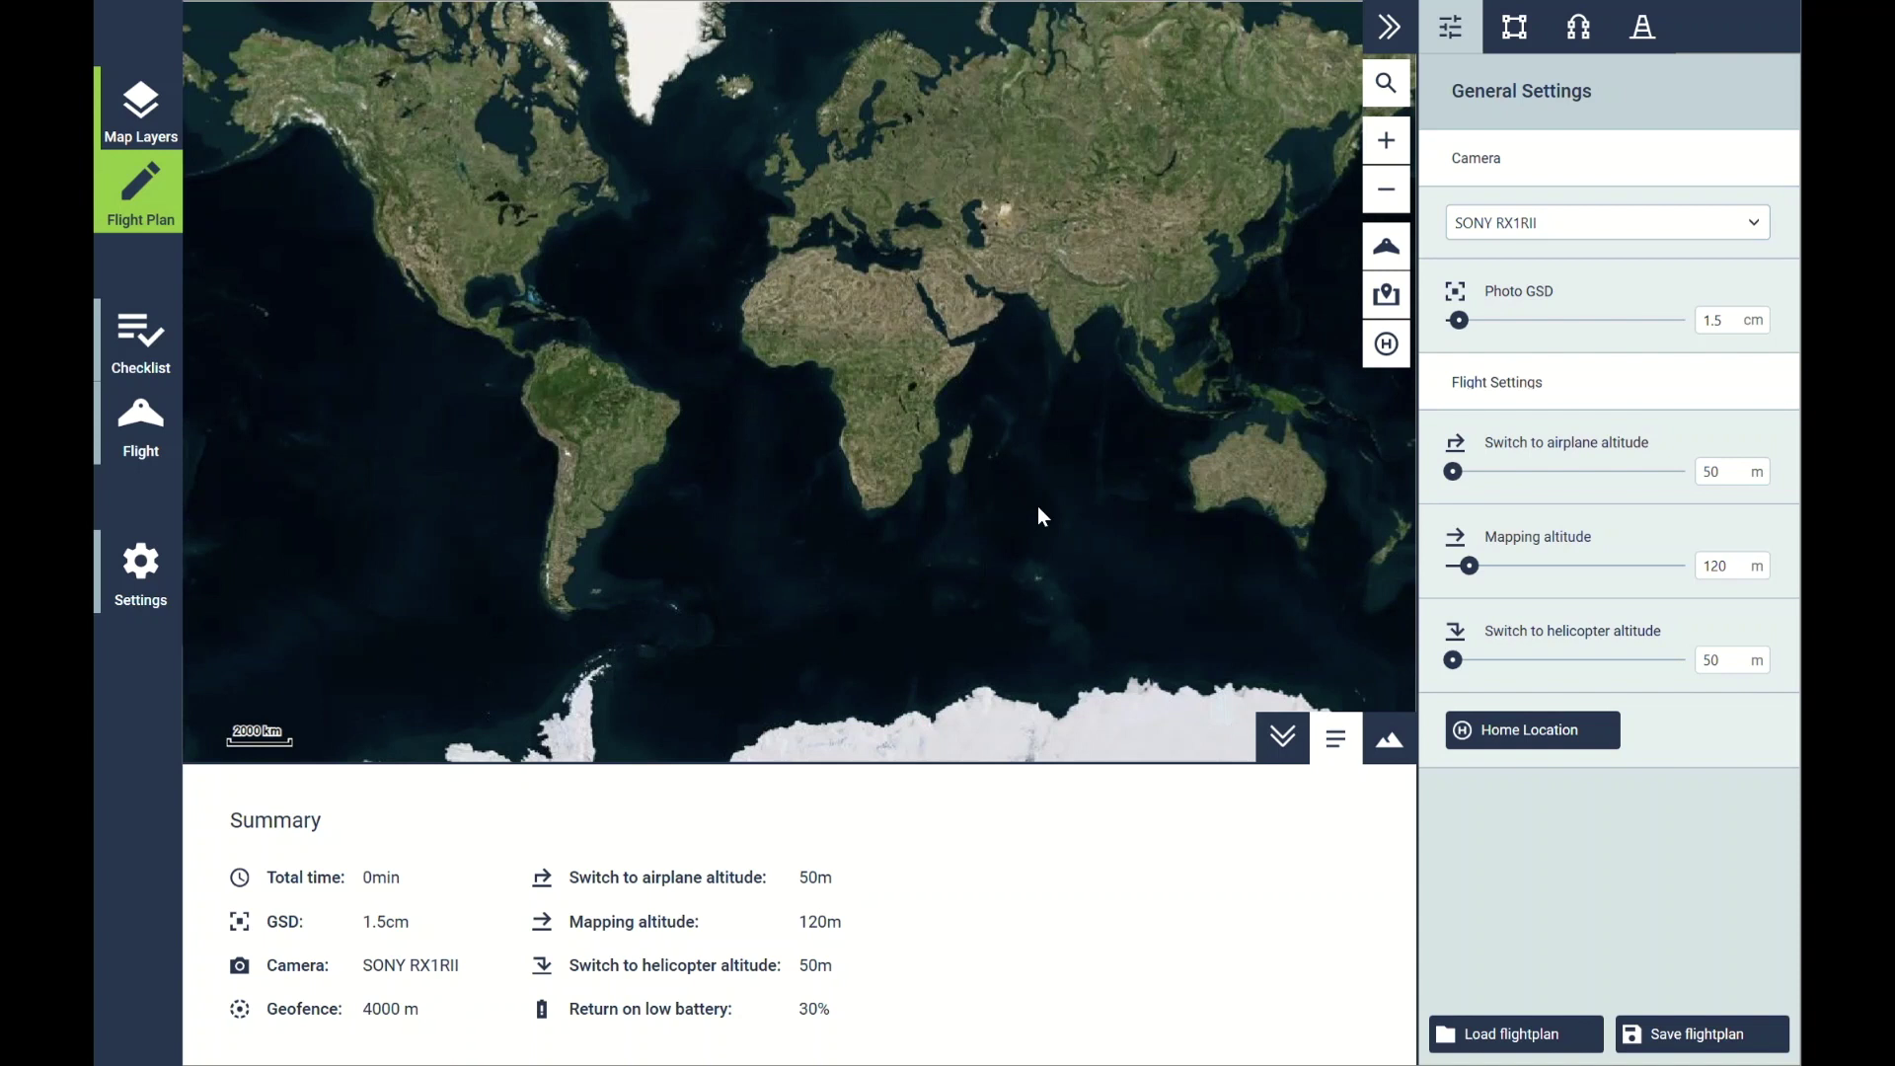
Search for 'rotterdam' and jump the map to Rotterdam, Netherlands
{"action": "left_click", "coordinate": [1386, 92]}
{"action": "type", "text": "rotterdam"}
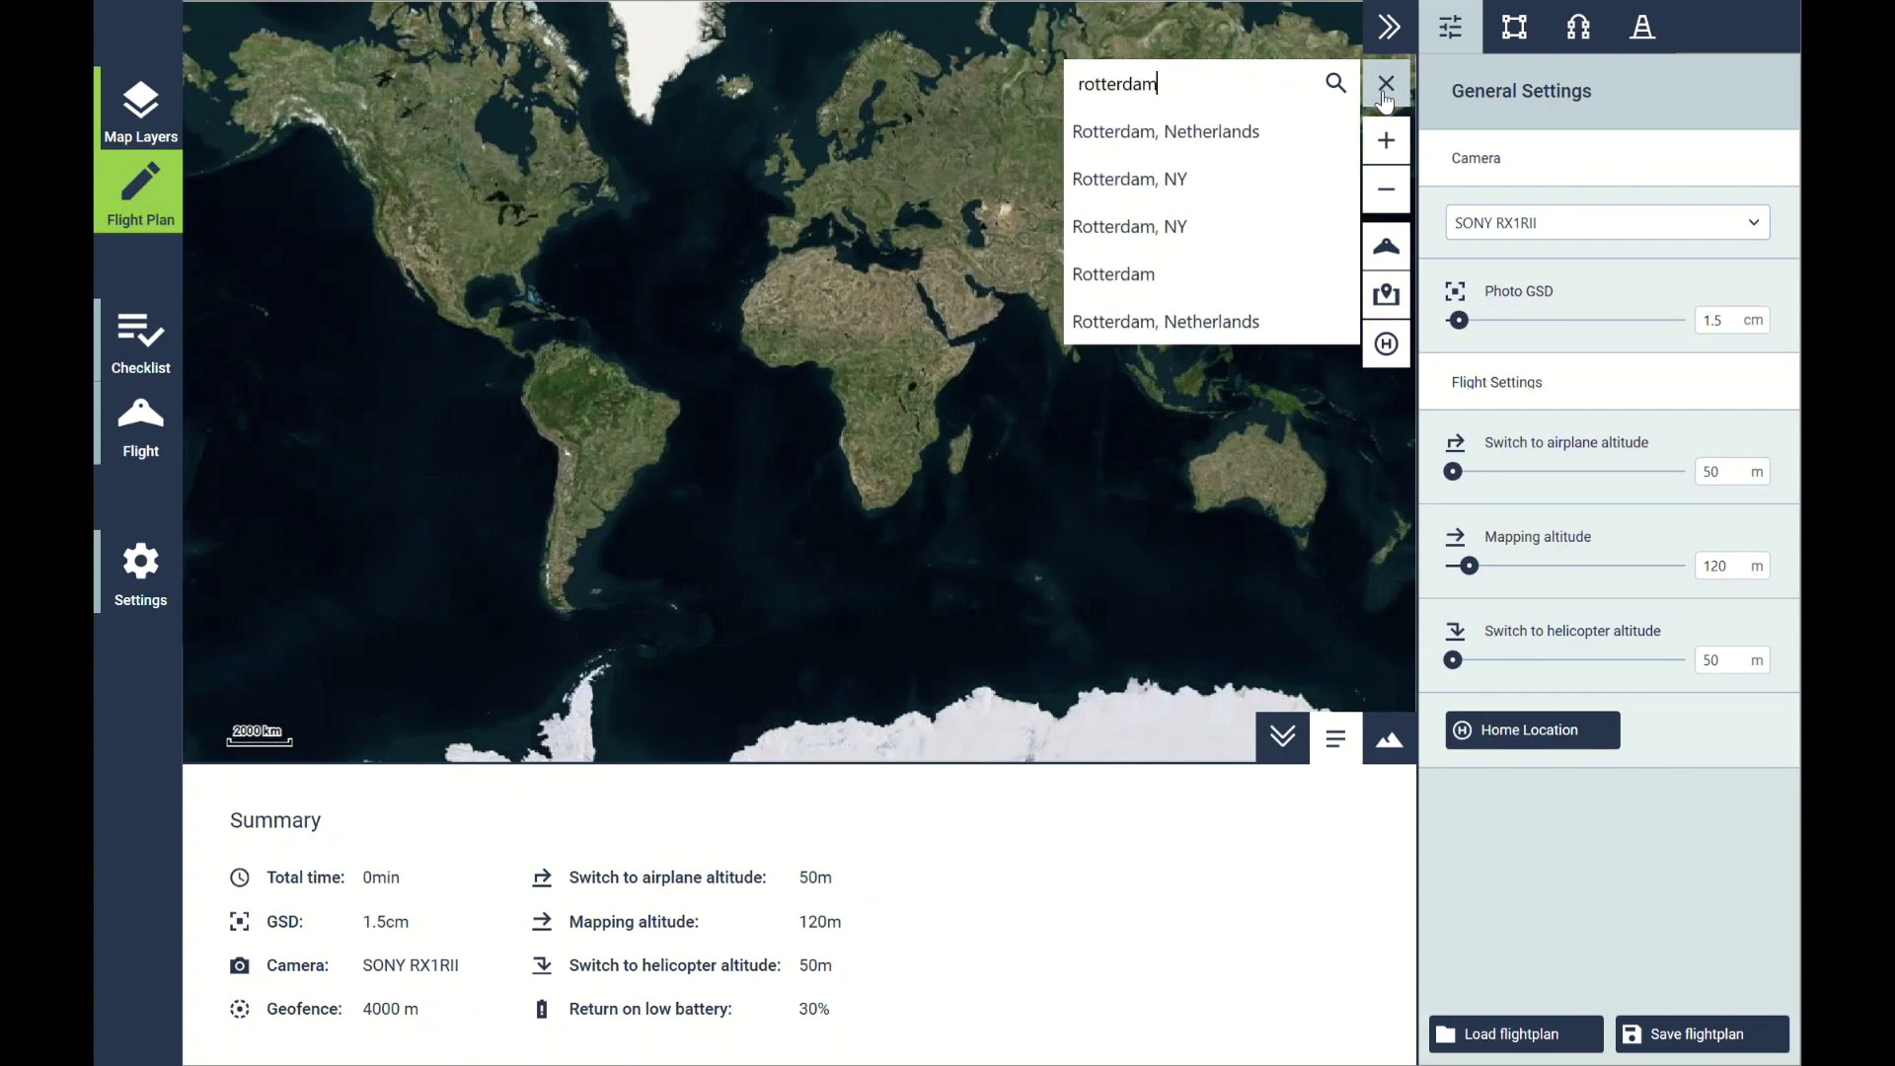
{"action": "left_click", "coordinate": [1256, 126]}
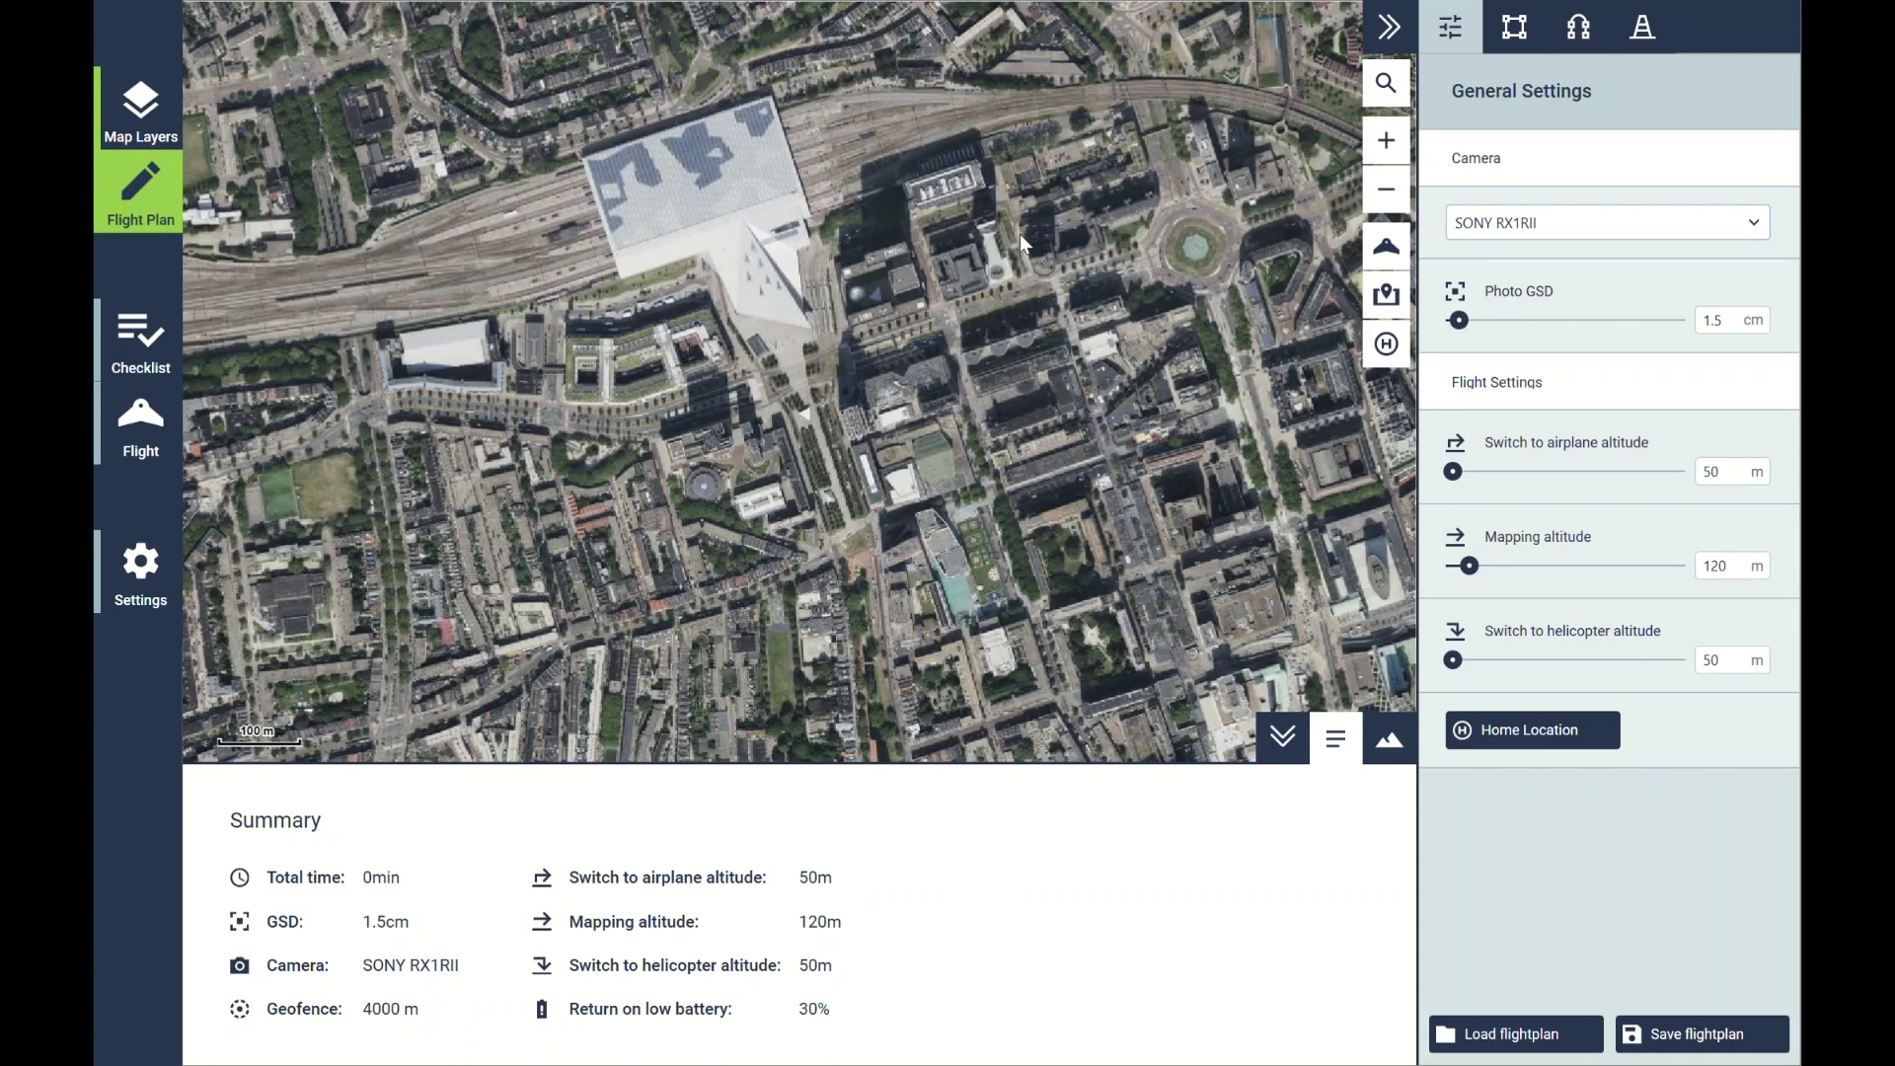
Pan and zoom the map south to centre on the harbour's large pier
{"action": "scroll", "coordinate": [1022, 229], "scroll_direction": "down", "scroll_amount": 2}
{"action": "left_click_drag", "start_coordinate": [868, 524], "coordinate": [882, 146]}
{"action": "left_click_drag", "start_coordinate": [849, 632], "coordinate": [839, 517]}
{"action": "left_click_drag", "start_coordinate": [710, 750], "coordinate": [683, 555]}
{"action": "left_click_drag", "start_coordinate": [918, 731], "coordinate": [928, 518]}
{"action": "left_click_drag", "start_coordinate": [1283, 632], "coordinate": [1342, 602]}
{"action": "scroll", "coordinate": [957, 453], "scroll_direction": "up", "scroll_amount": 2}
{"action": "left_click_drag", "start_coordinate": [748, 370], "coordinate": [952, 378]}
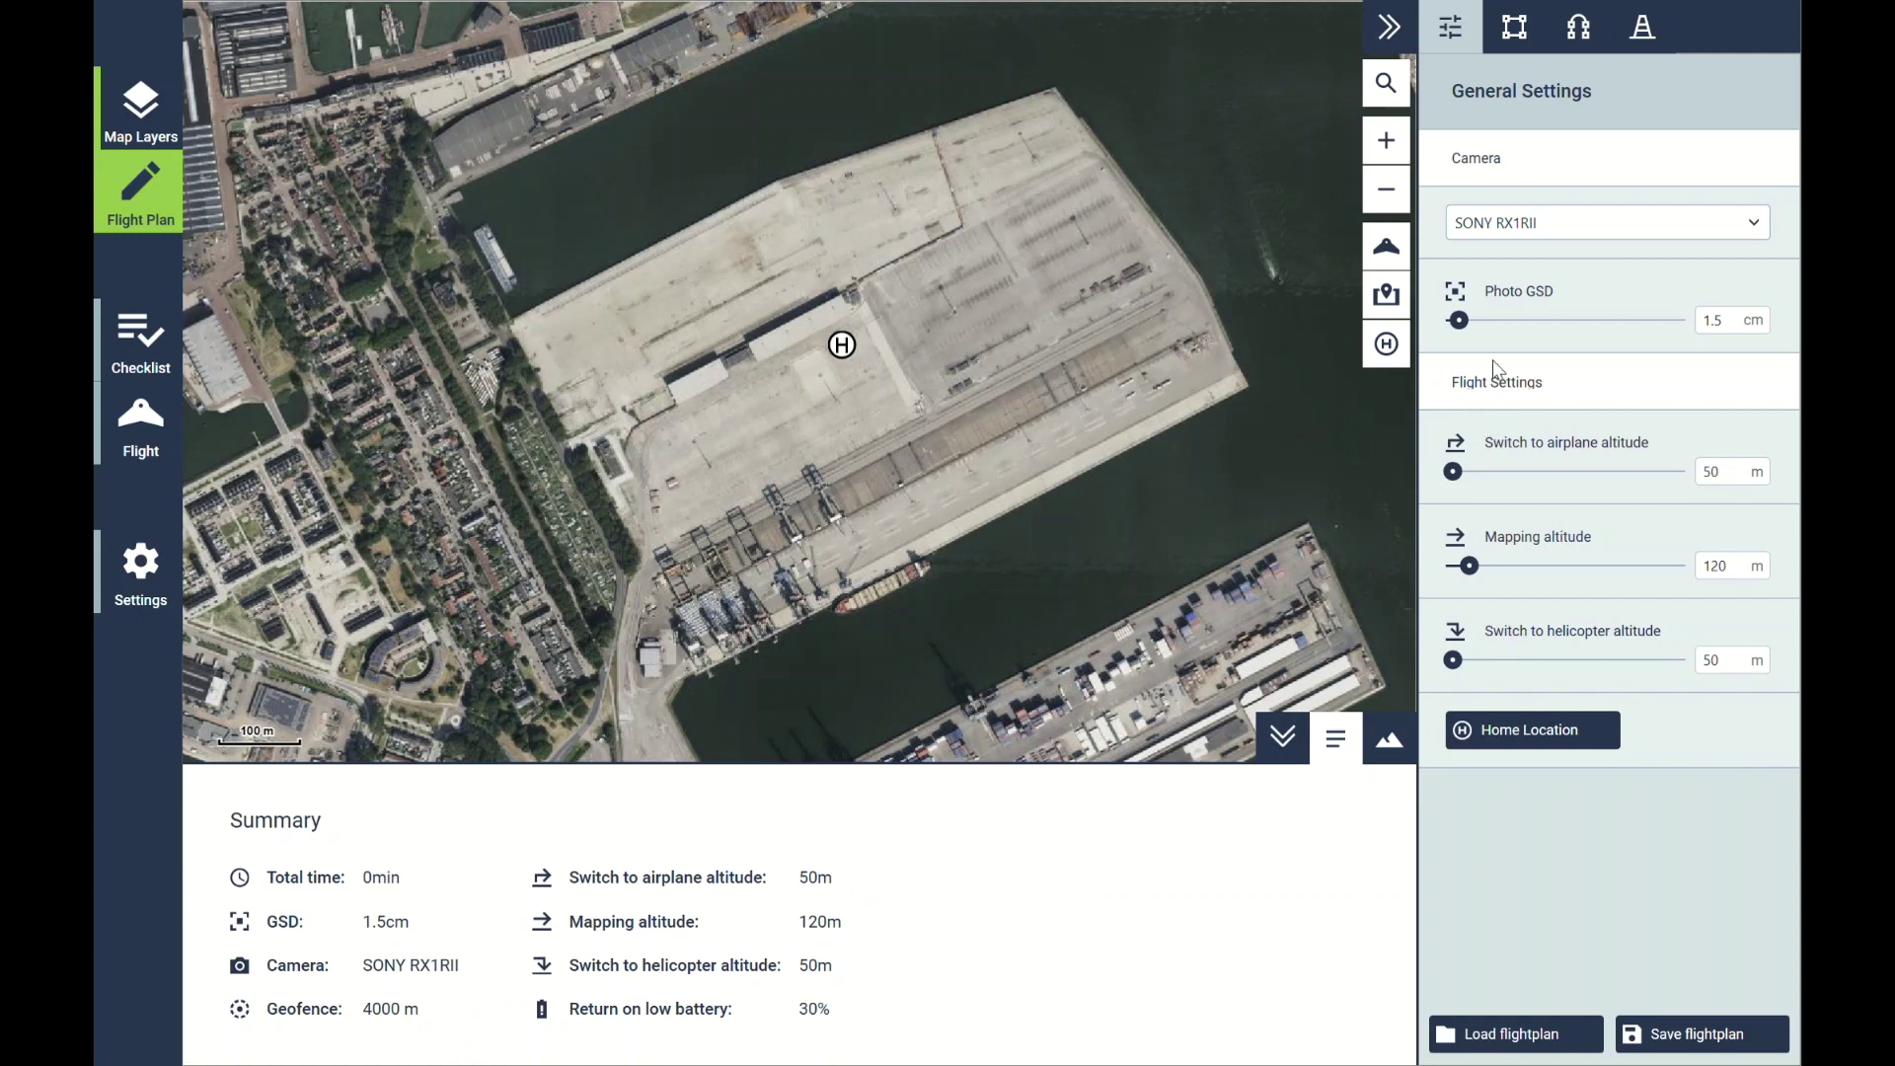
Create a Polygon mapping region whose corners trace the pier's base, east end, northeast edge and north tip
{"action": "left_click", "coordinate": [1515, 28]}
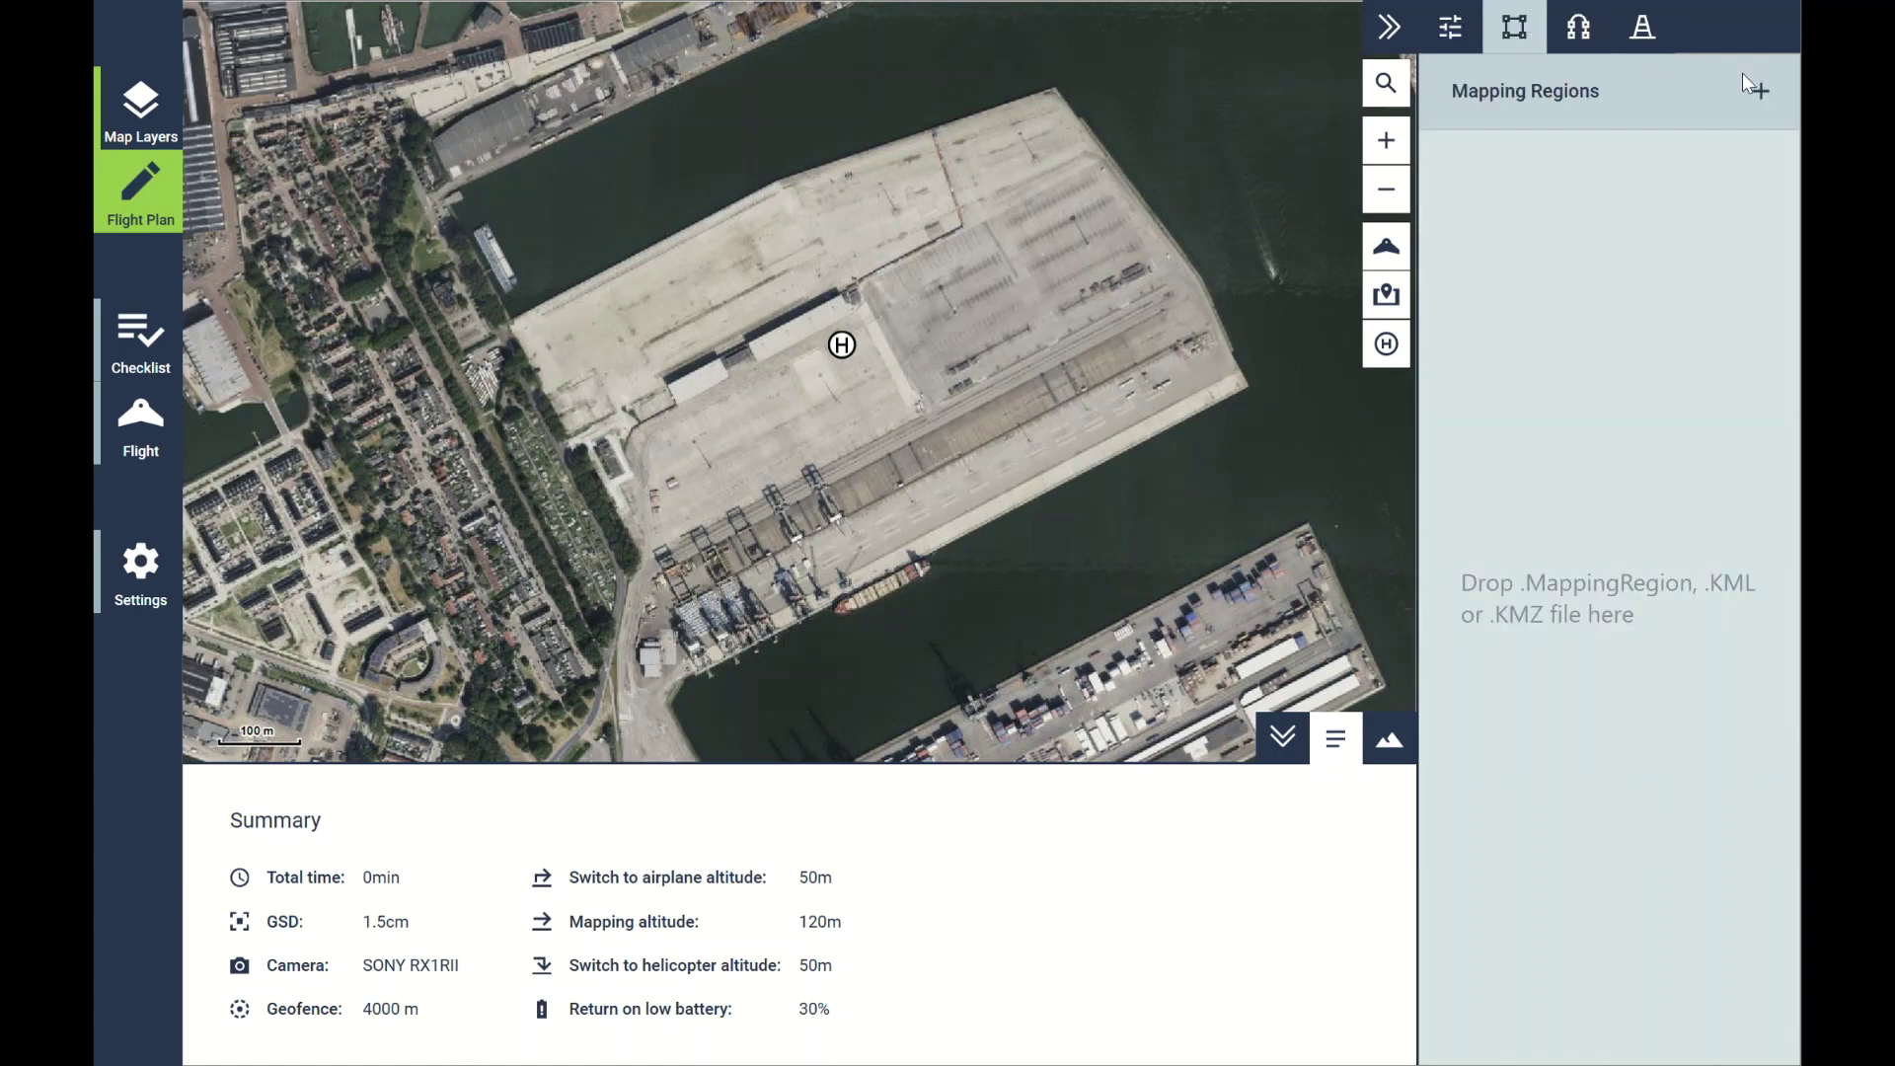
{"action": "left_click", "coordinate": [1770, 91]}
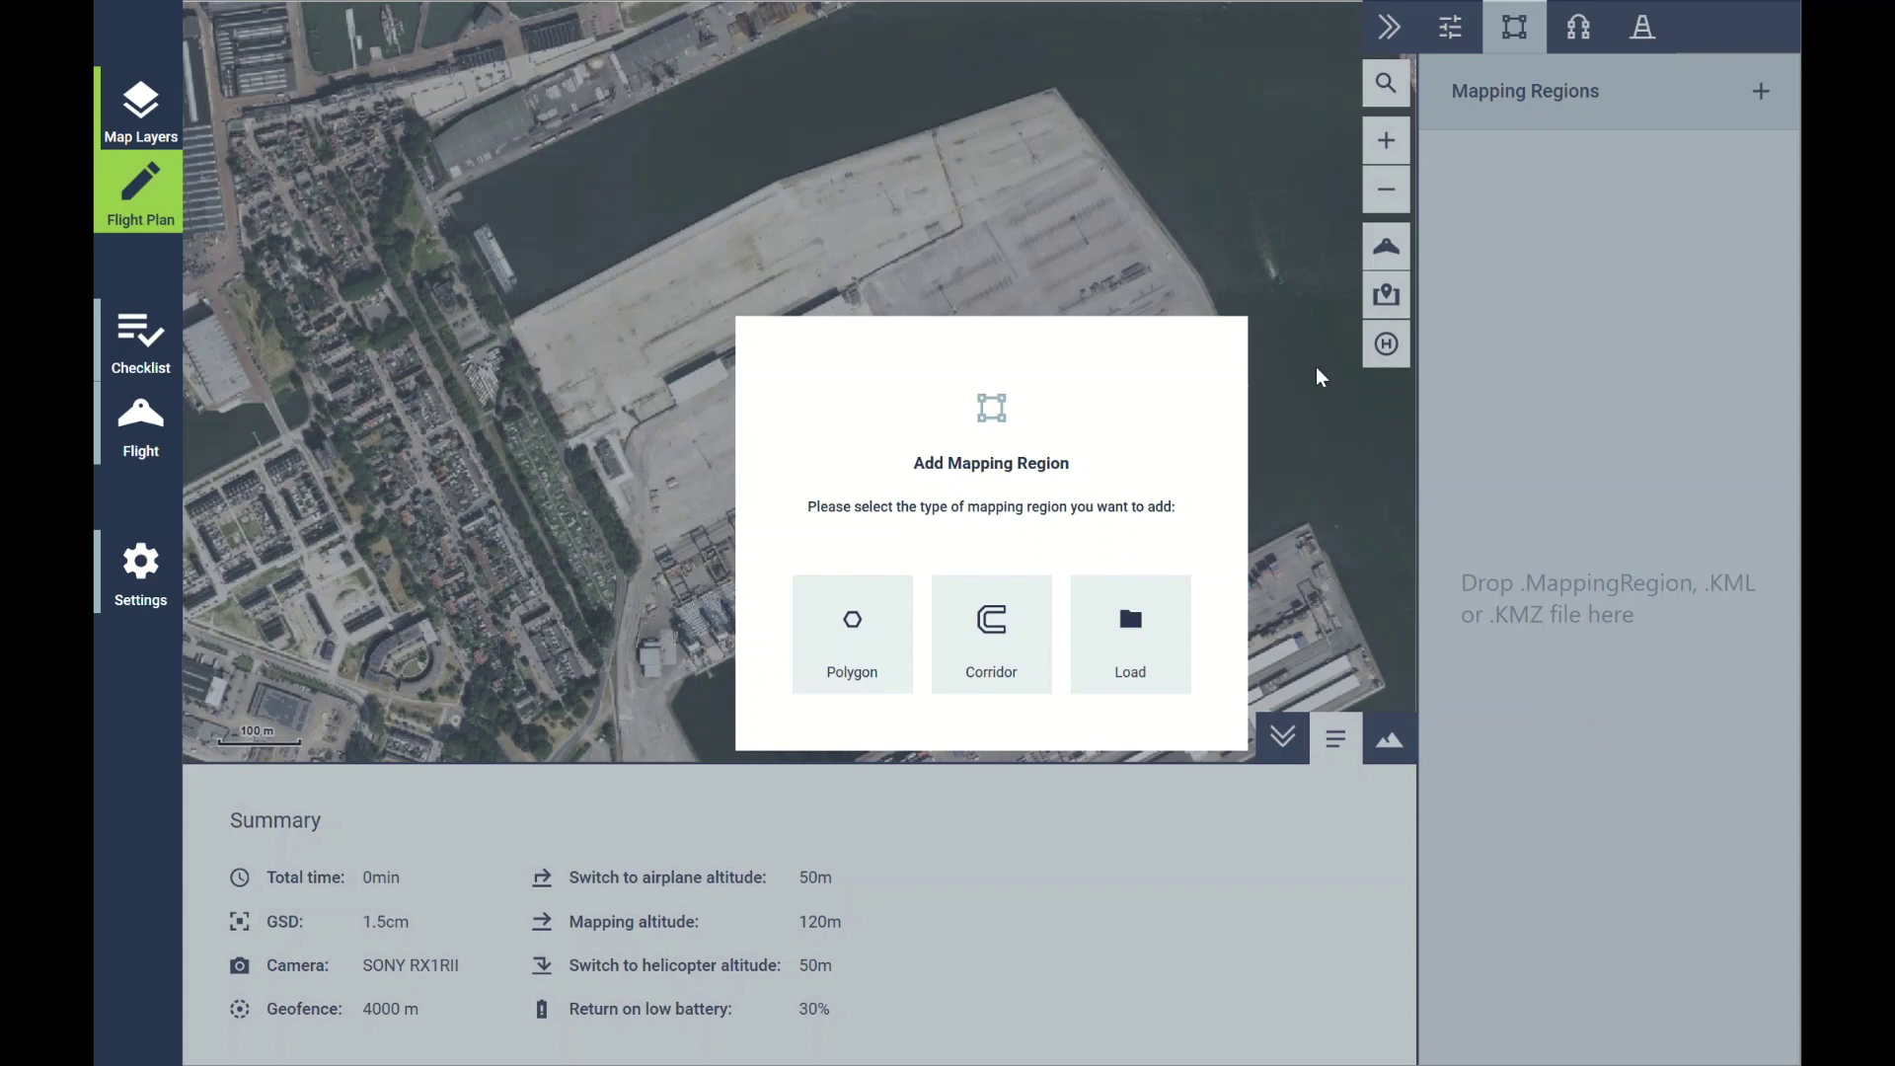
{"action": "left_click", "coordinate": [881, 652]}
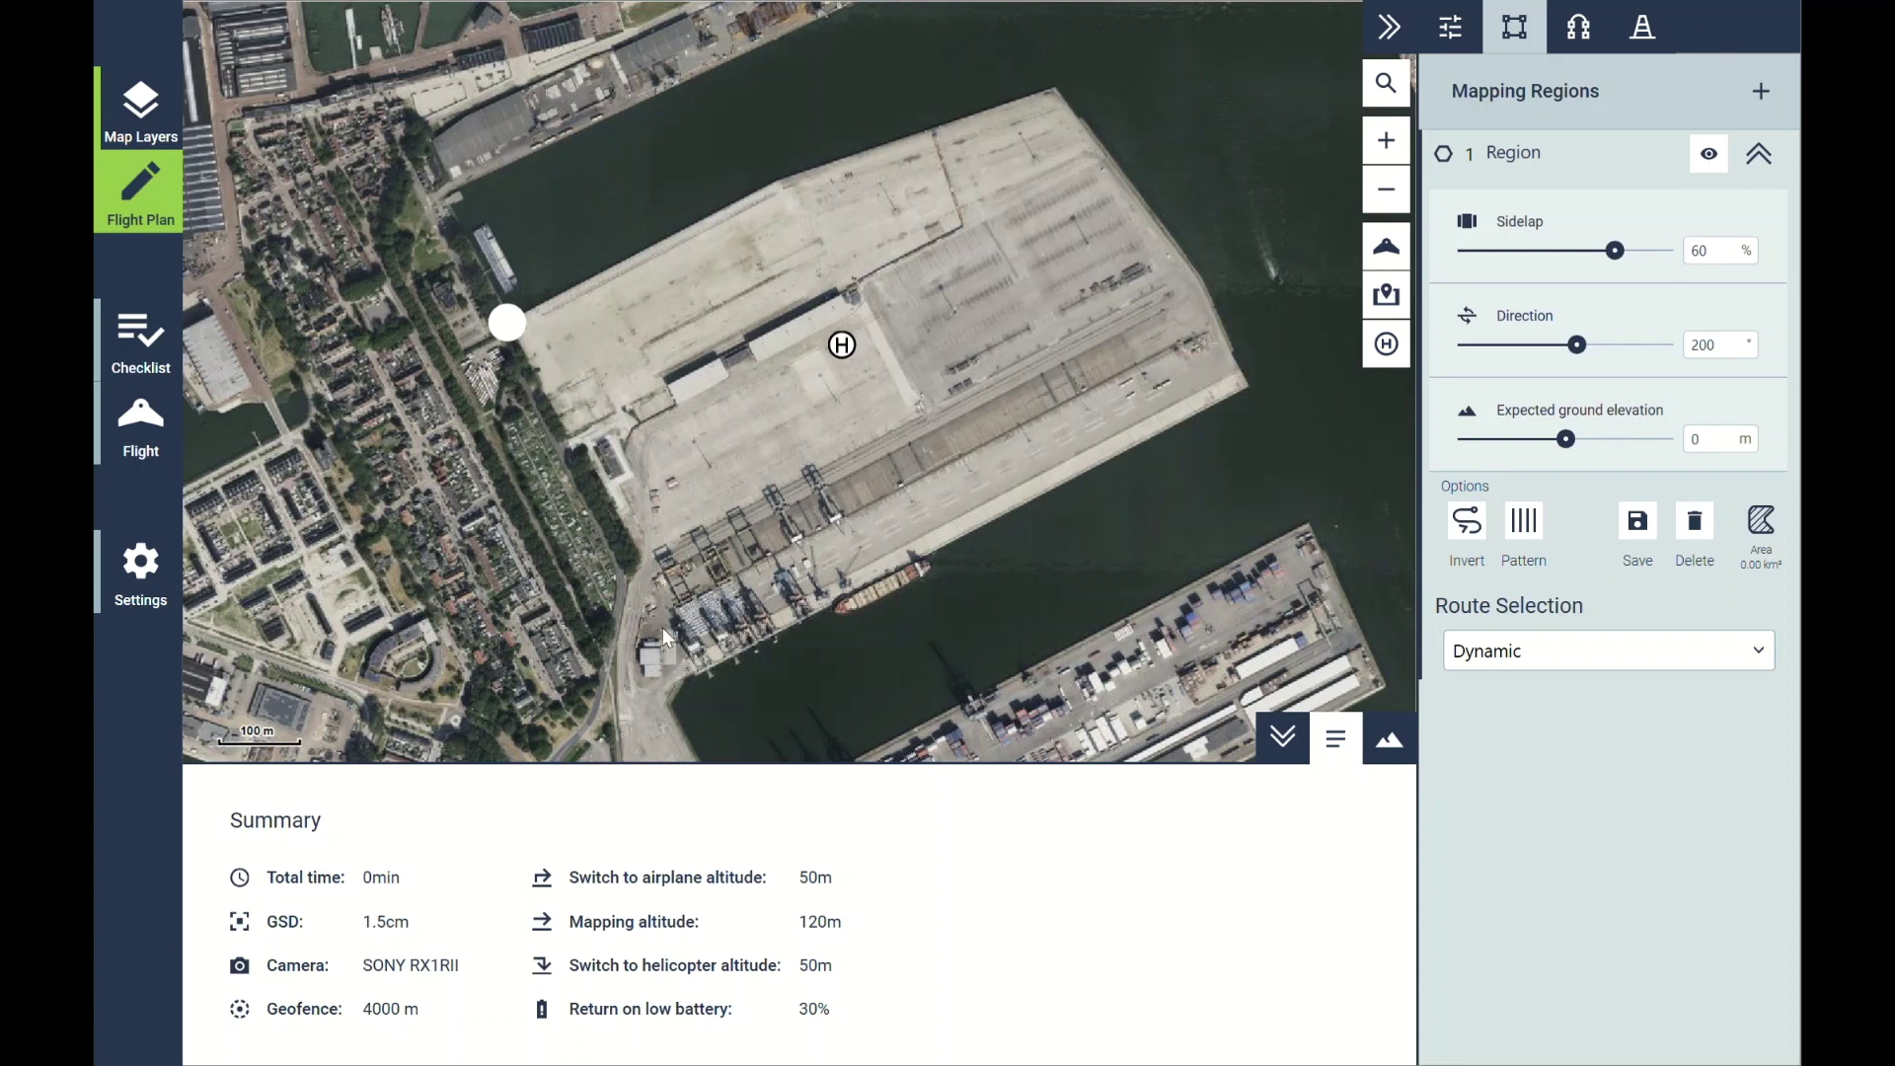
{"action": "left_click", "coordinate": [692, 673]}
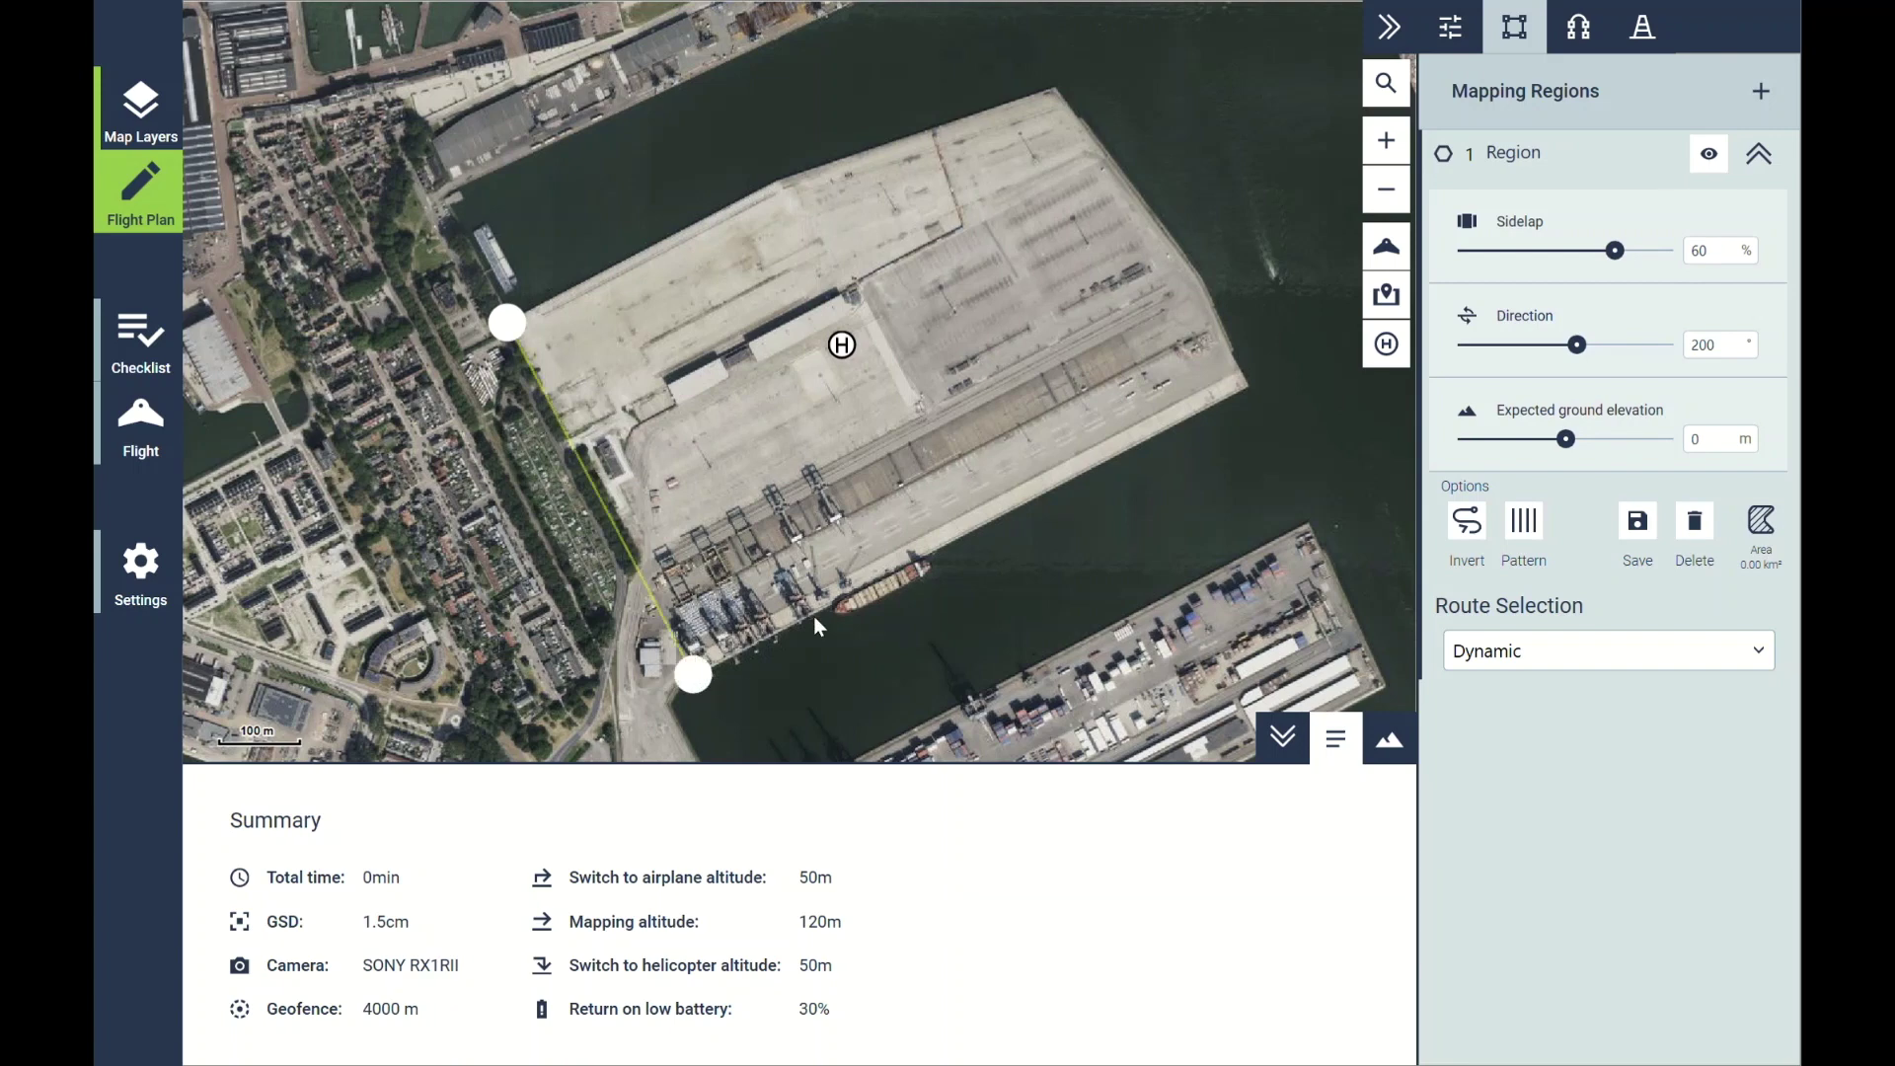
{"action": "left_click", "coordinate": [1248, 390]}
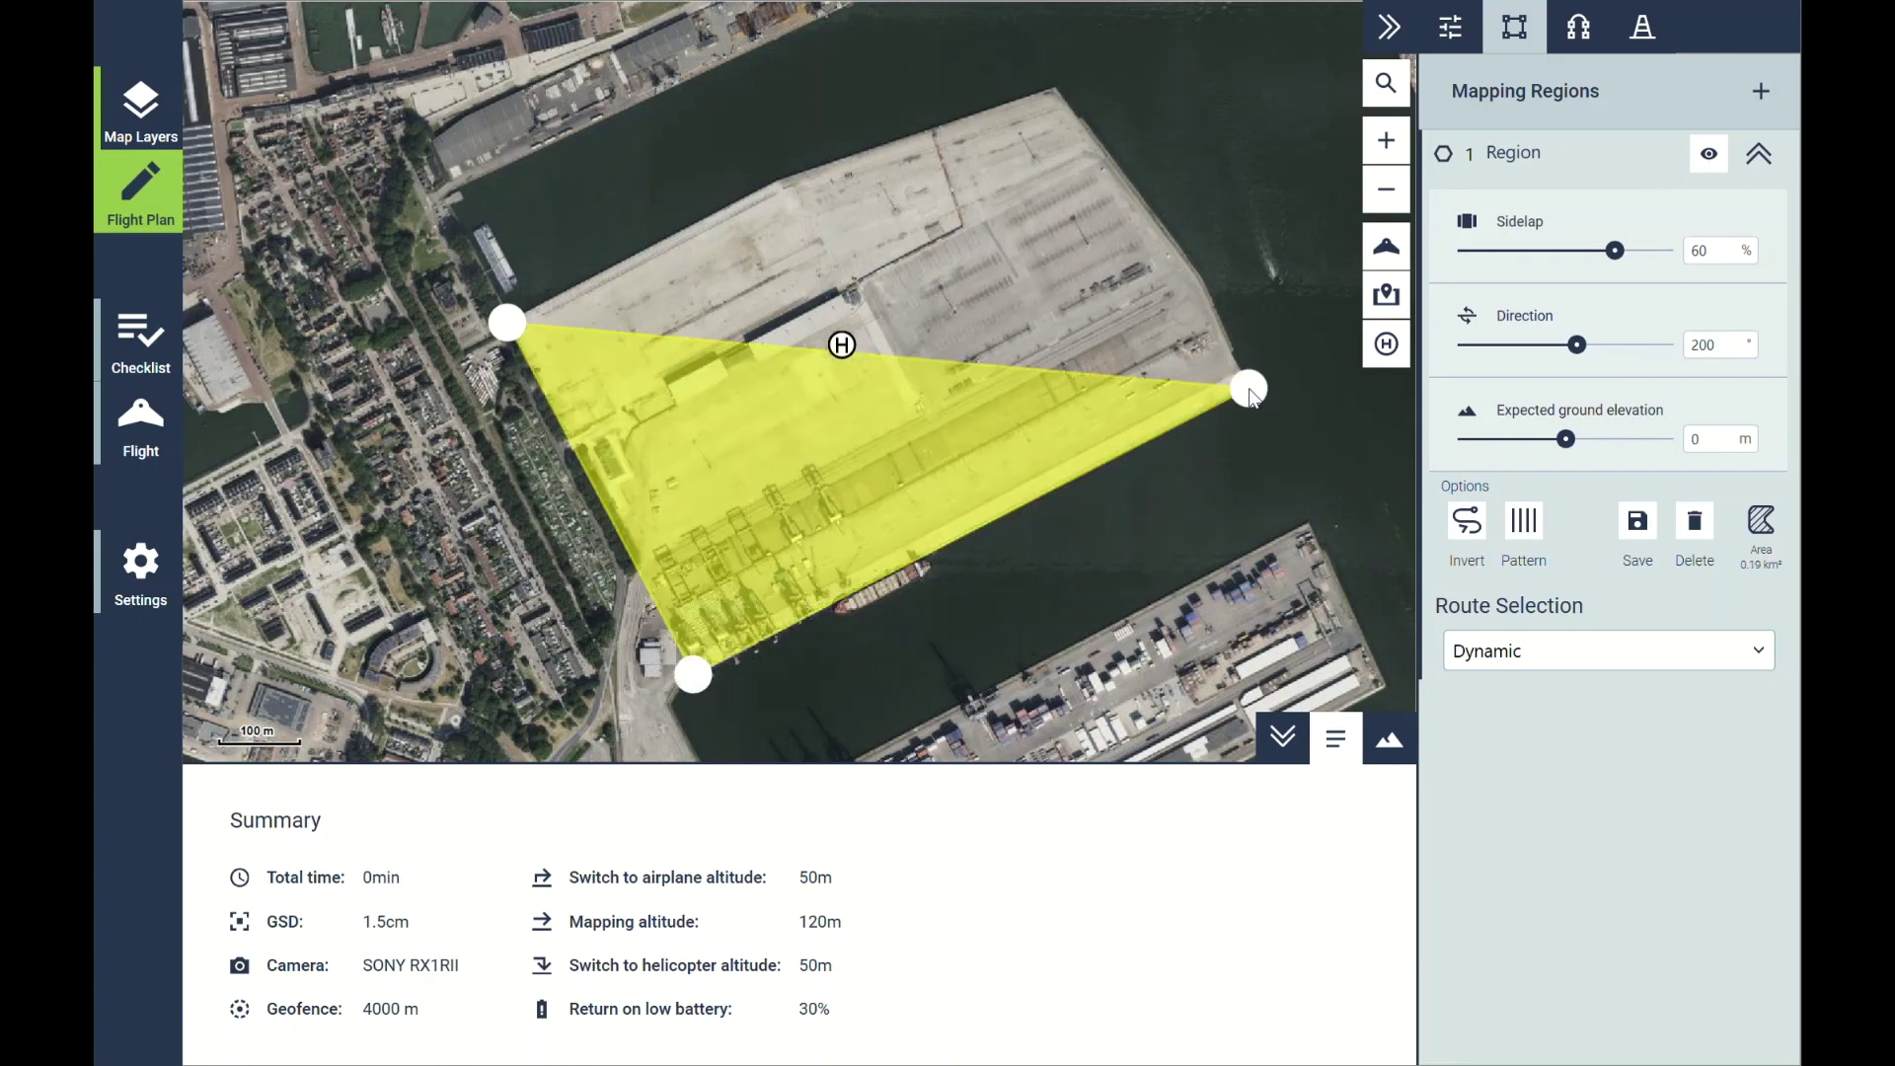
{"action": "left_click", "coordinate": [1202, 282]}
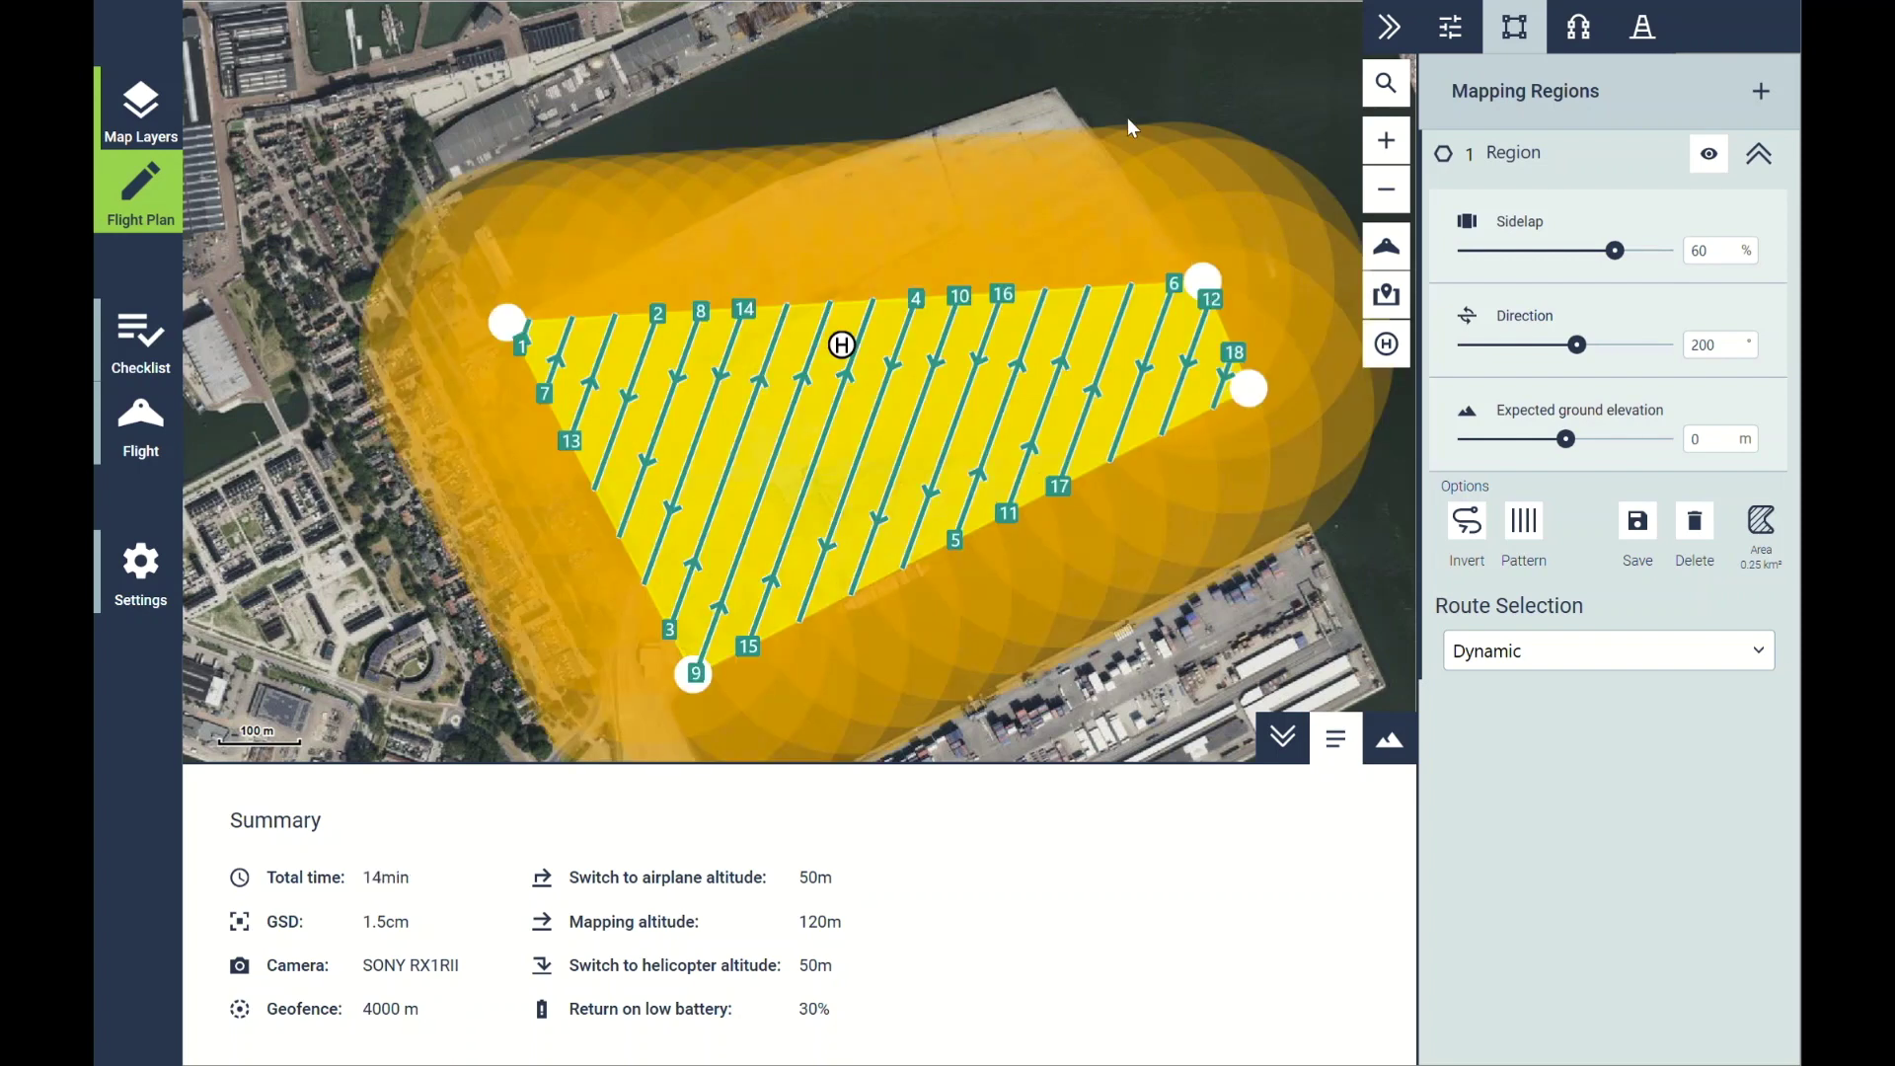
{"action": "left_click", "coordinate": [1056, 87]}
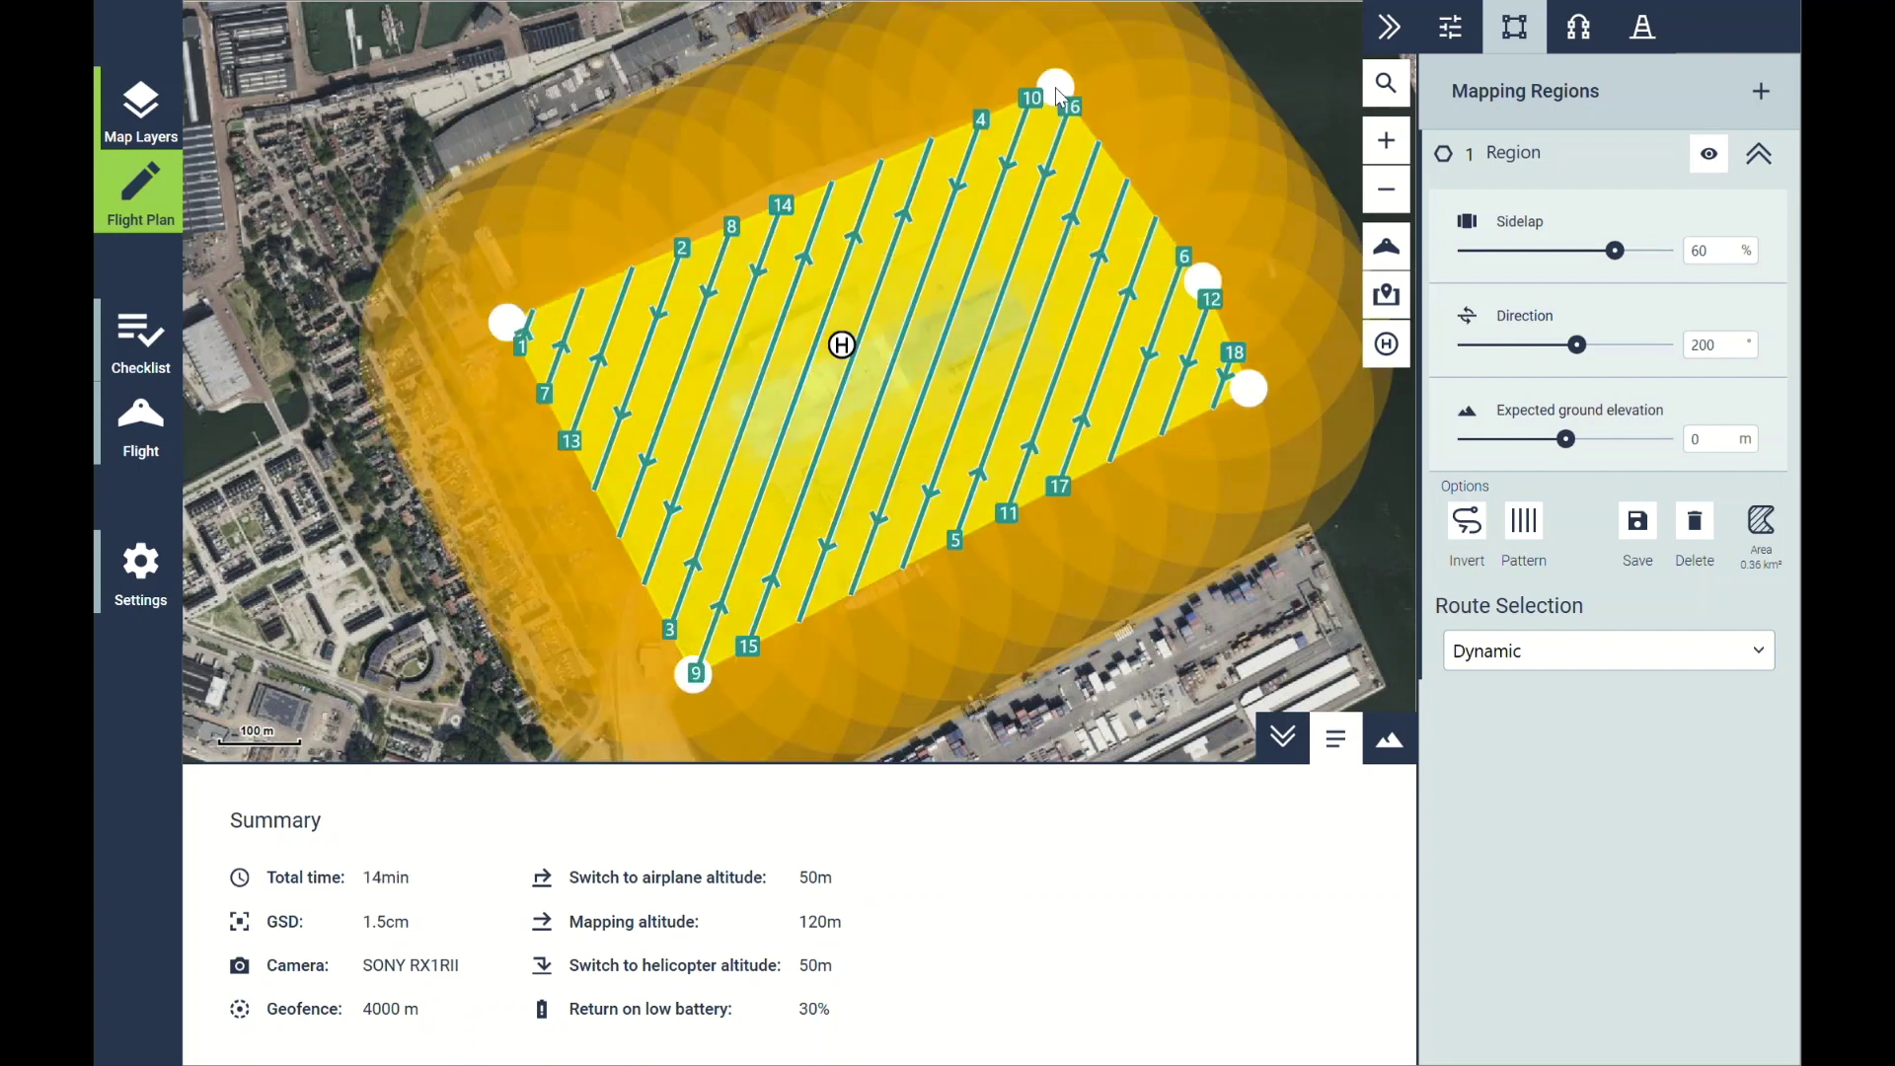
{"action": "left_click", "coordinate": [778, 181]}
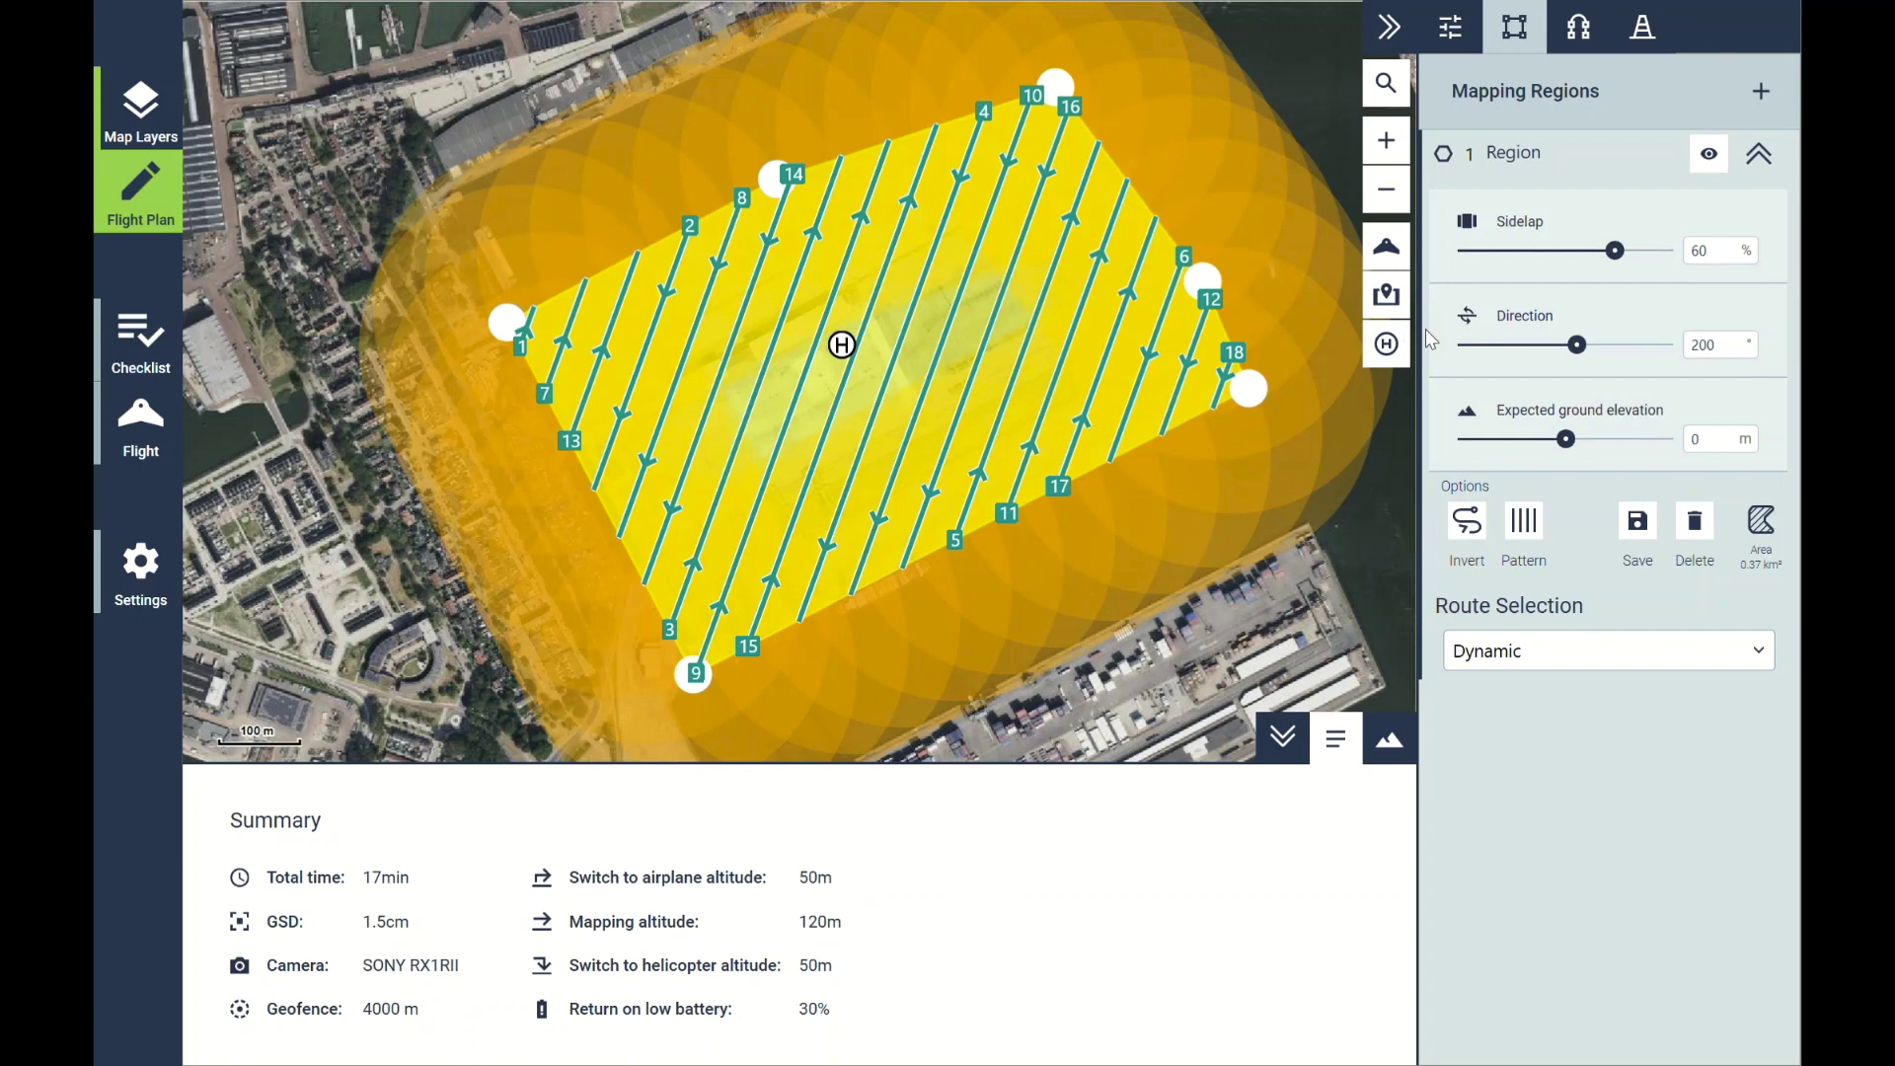
Rotate the flight lines to 243°, try 80% sidelap, then restore it to 60%
{"action": "left_click_drag", "start_coordinate": [1578, 345], "coordinate": [1627, 353]}
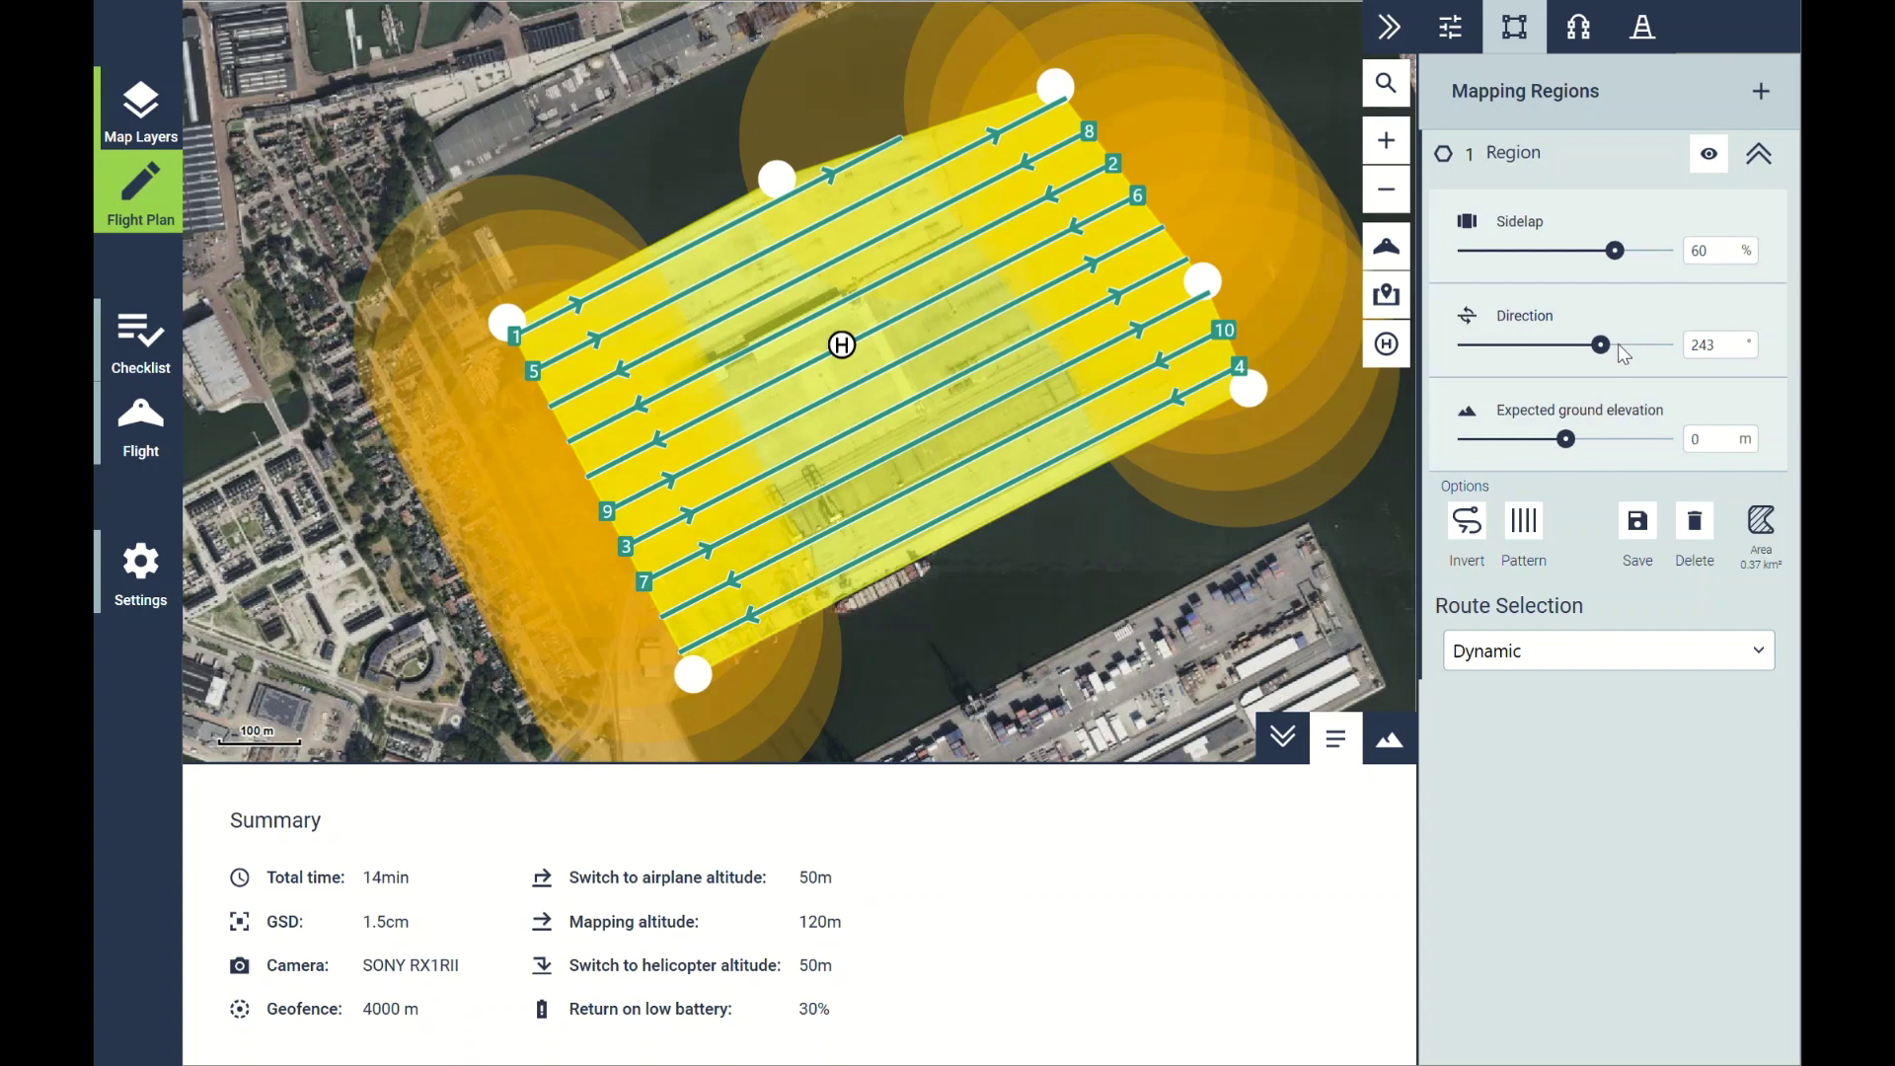
{"action": "double_click", "coordinate": [1707, 261]}
{"action": "type", "text": "80"}
{"action": "key", "text": "Tab"}
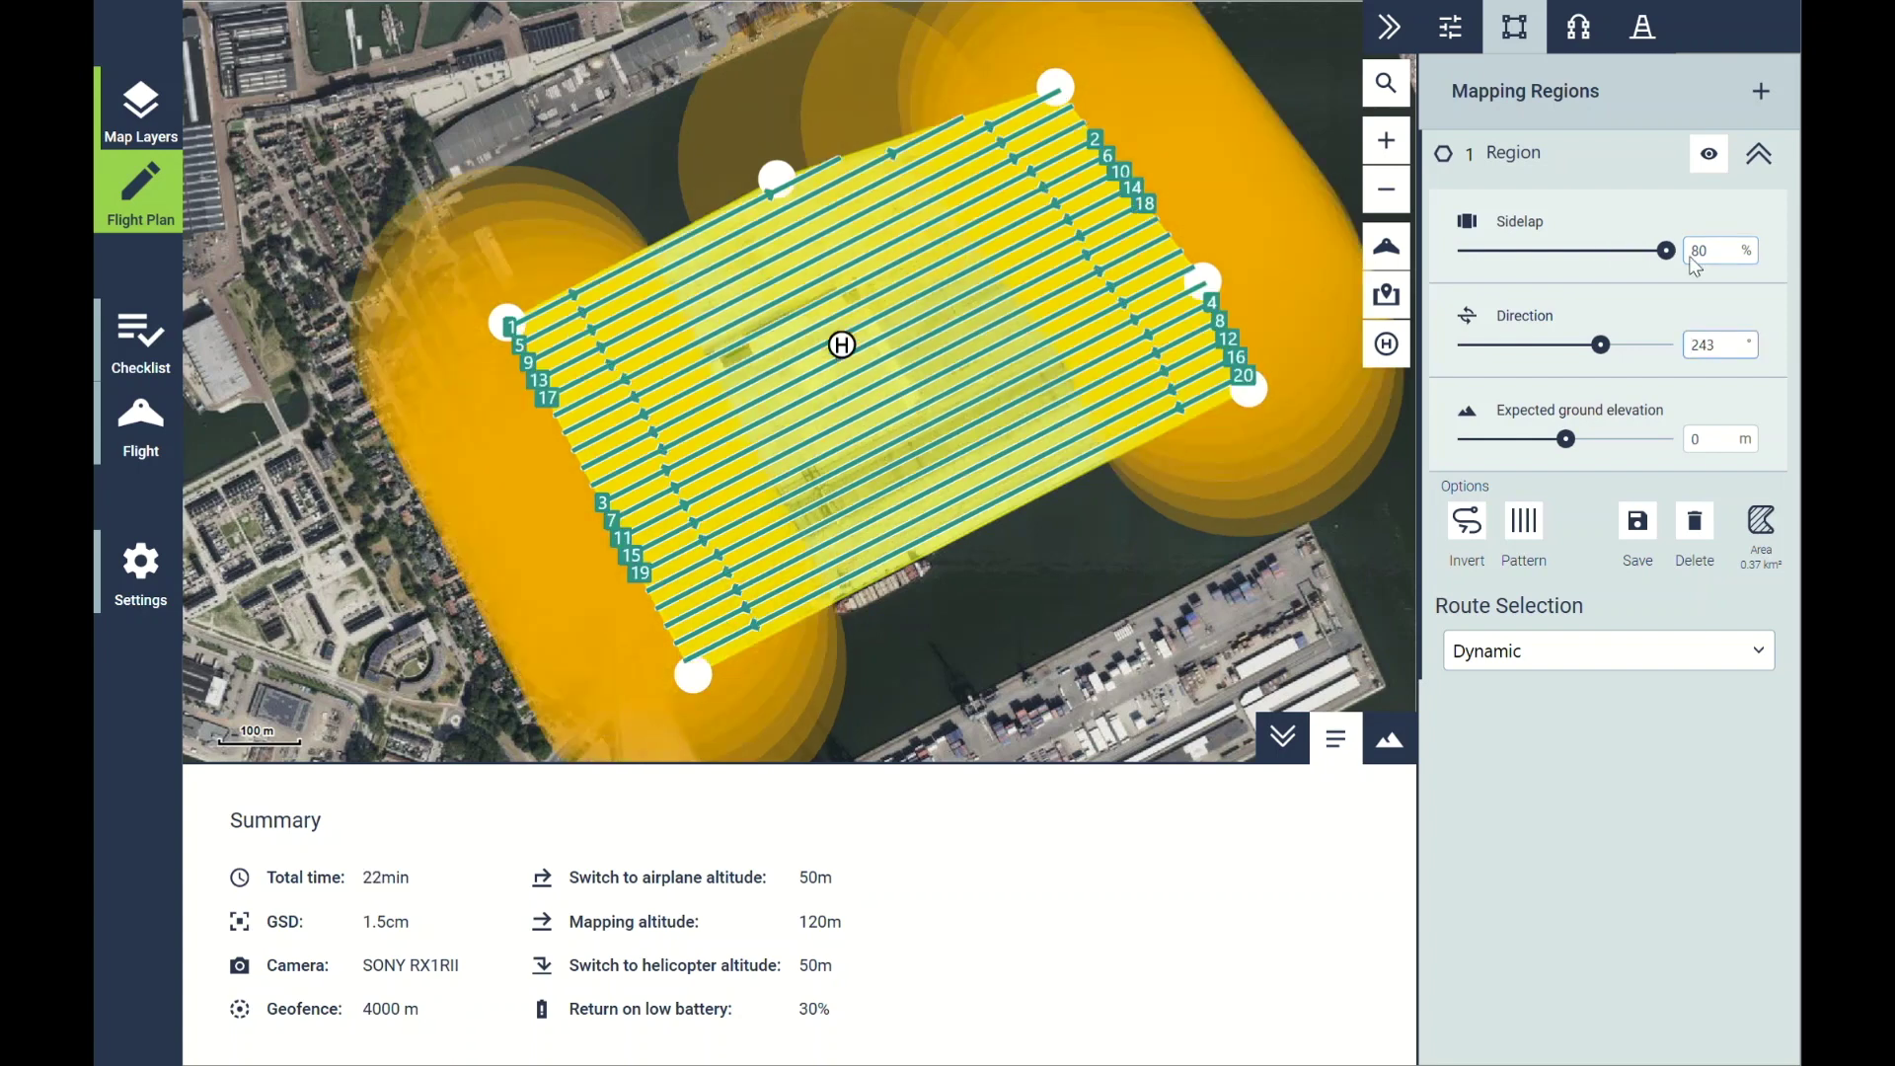
{"action": "double_click", "coordinate": [1708, 262]}
{"action": "type", "text": "60"}
{"action": "key", "text": "Tab"}
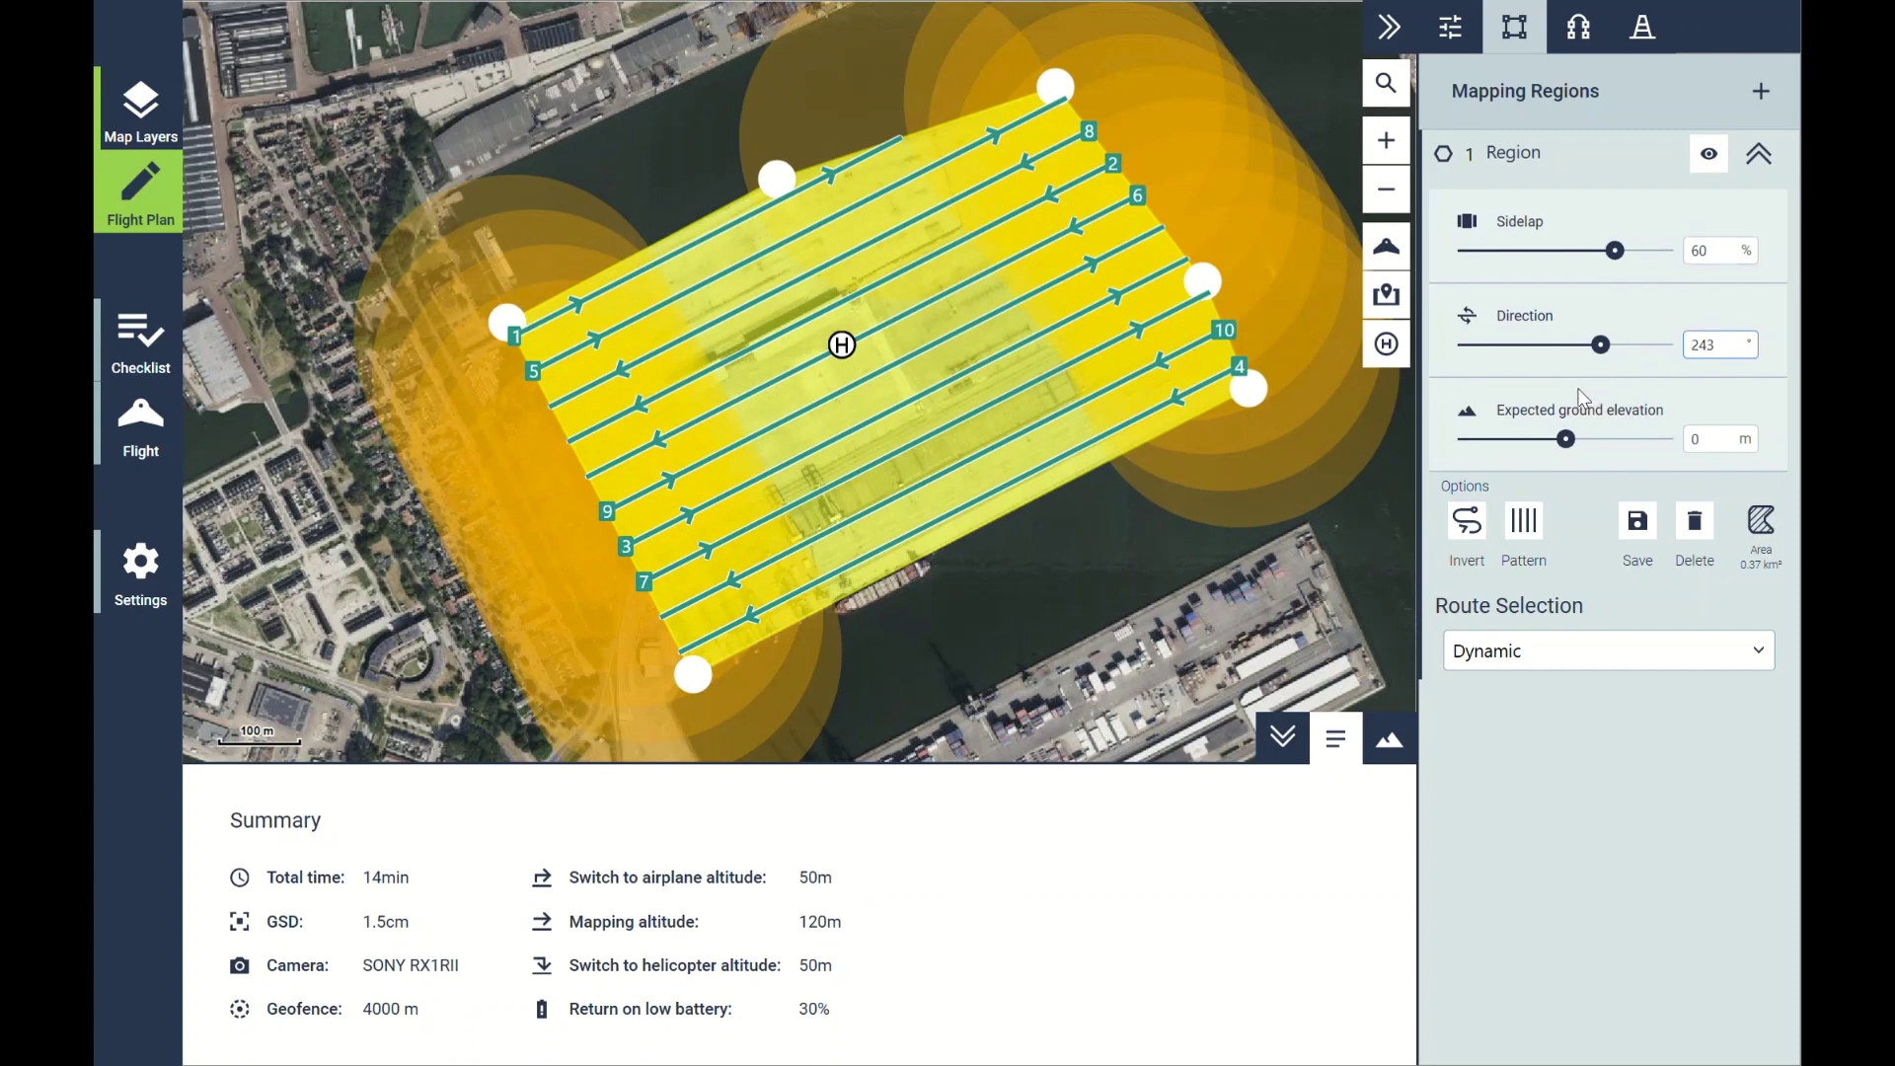
{"action": "left_click", "coordinate": [1525, 523]}
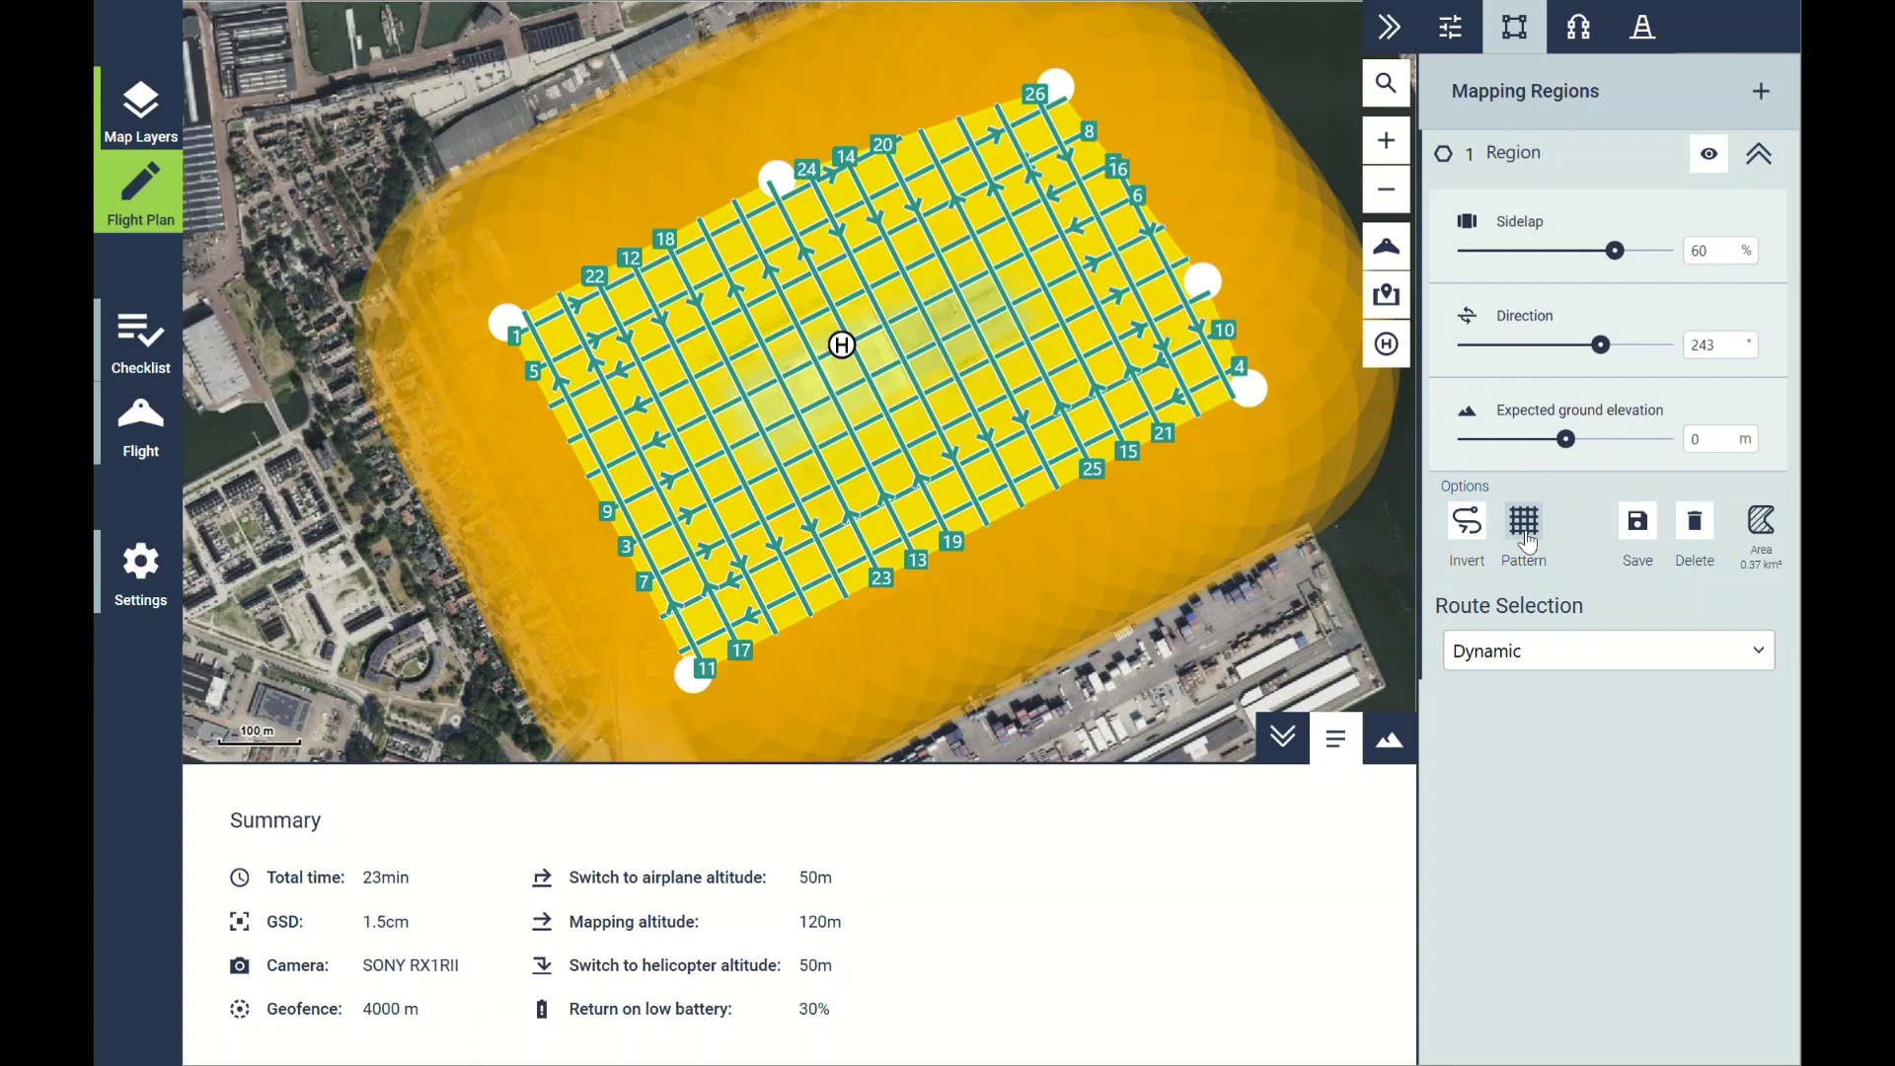
{"action": "left_click", "coordinate": [1525, 523]}
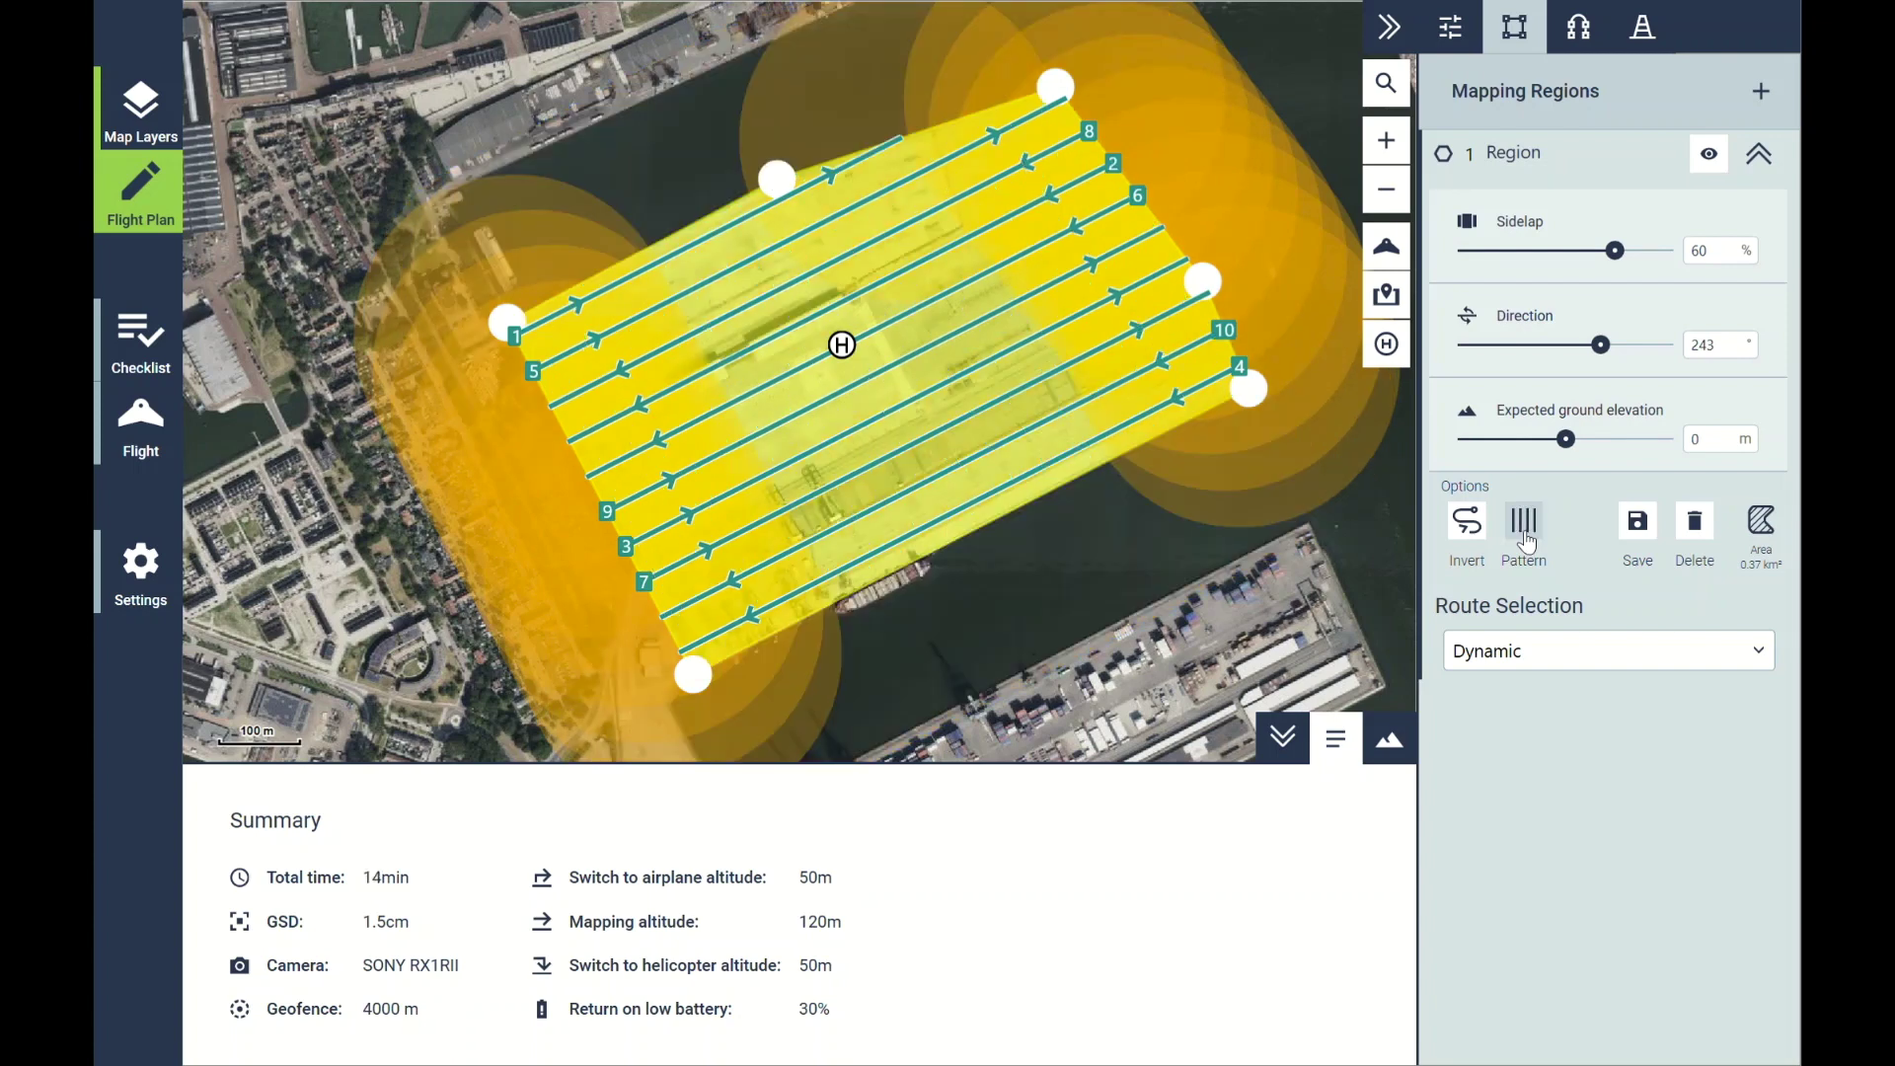
{"action": "left_click", "coordinate": [1485, 537]}
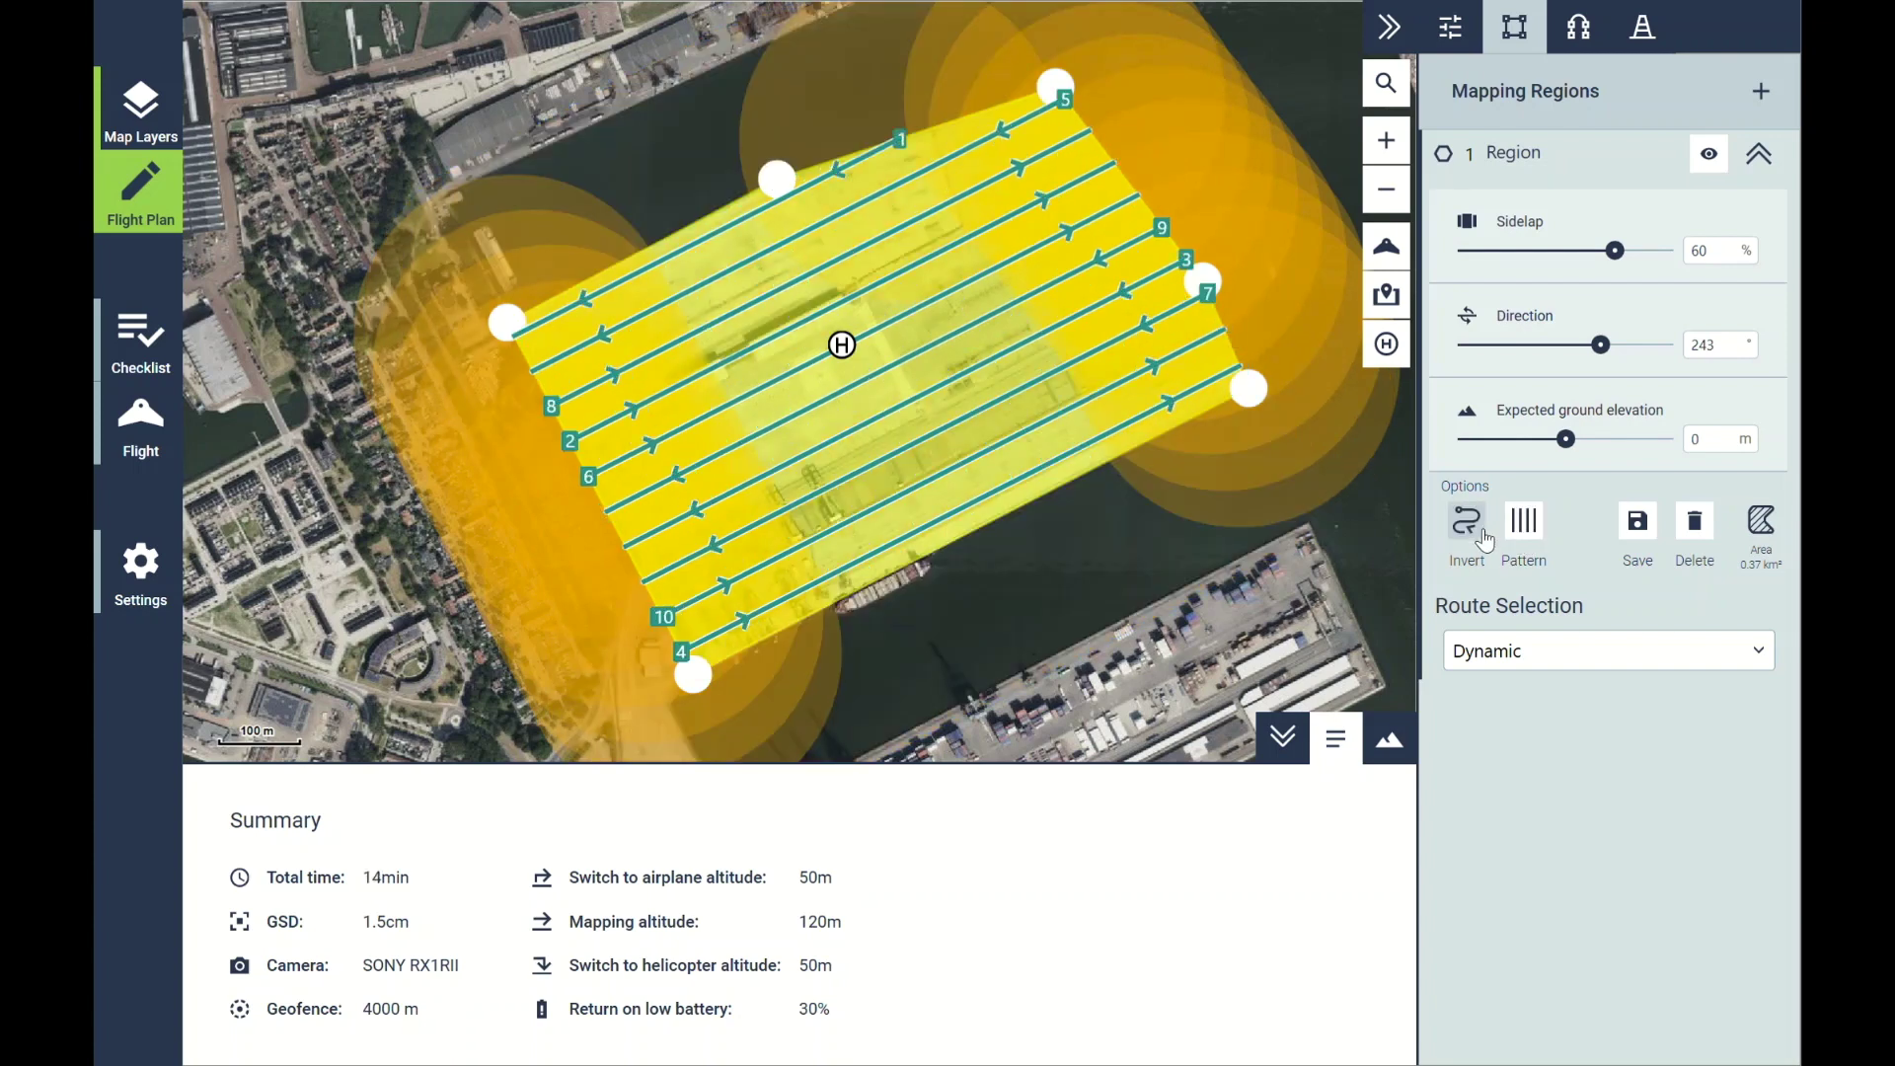
{"action": "left_click", "coordinate": [1484, 538]}
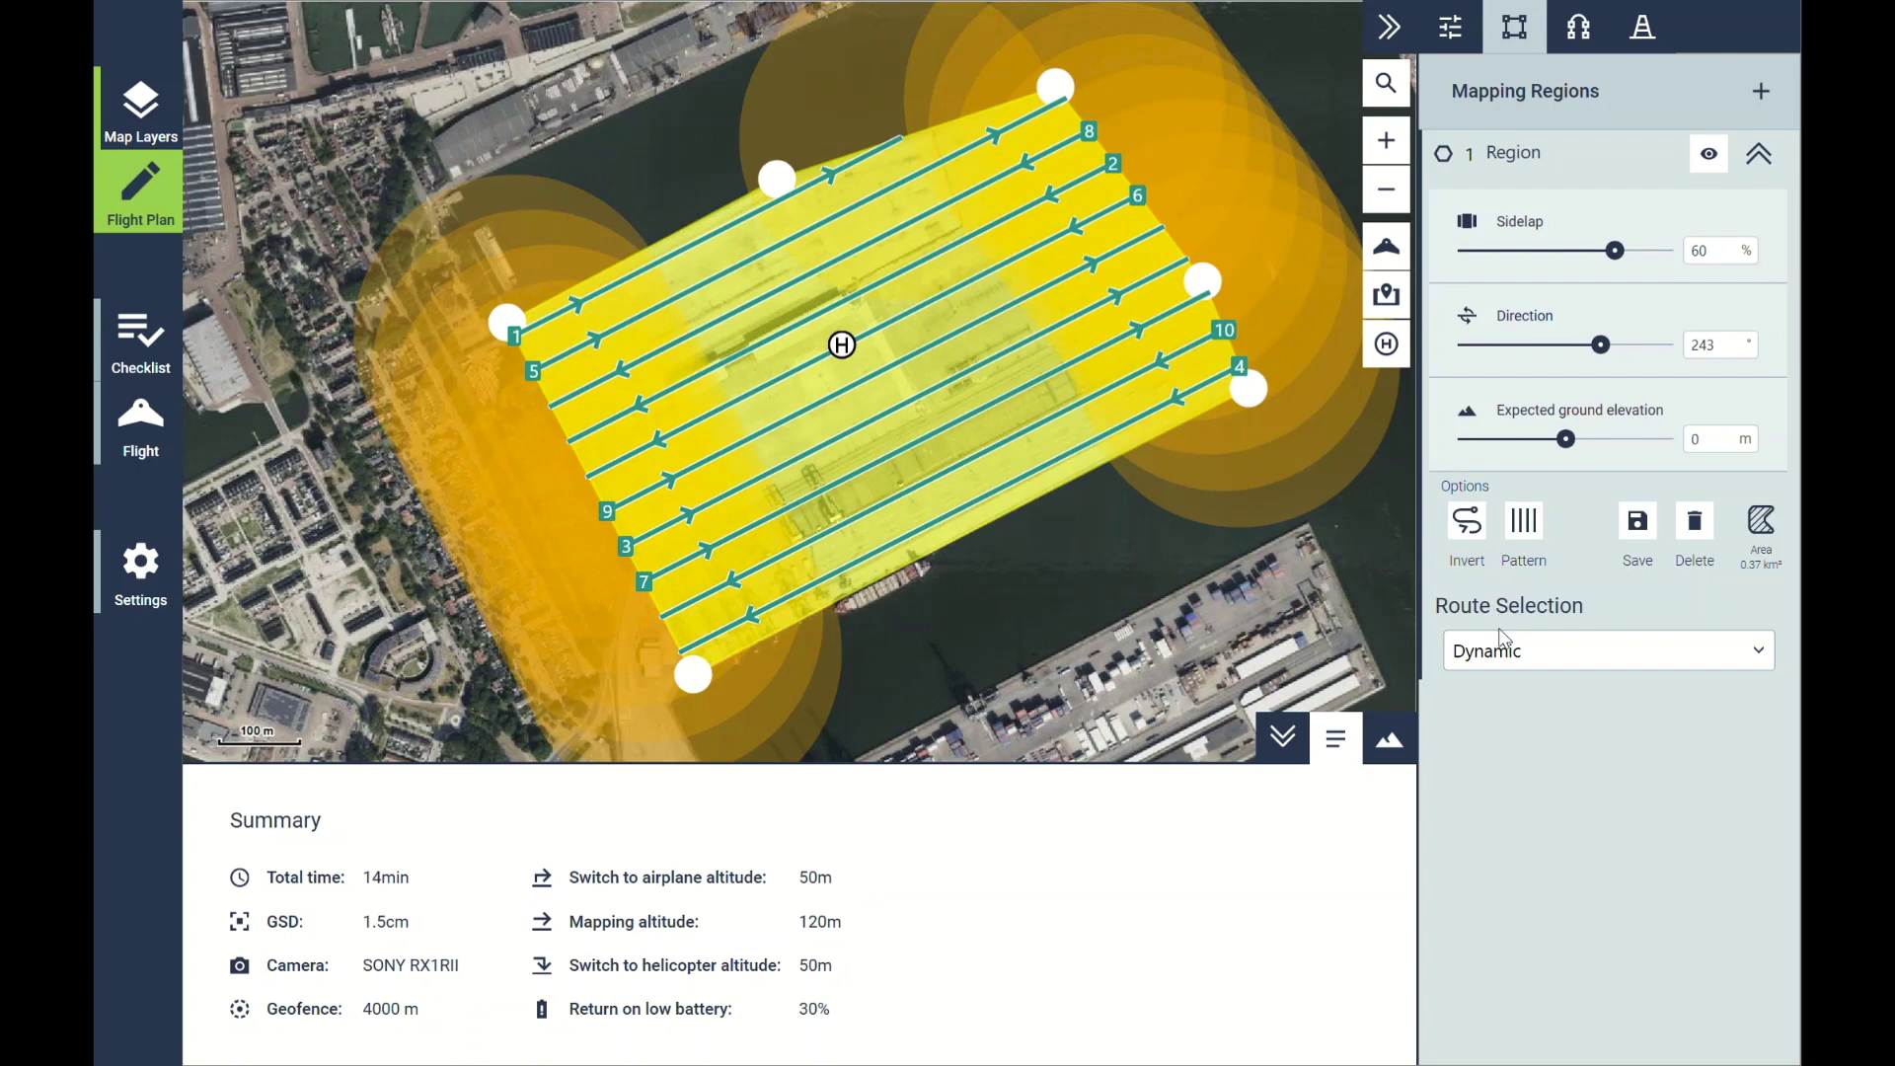
{"action": "left_click", "coordinate": [1502, 687]}
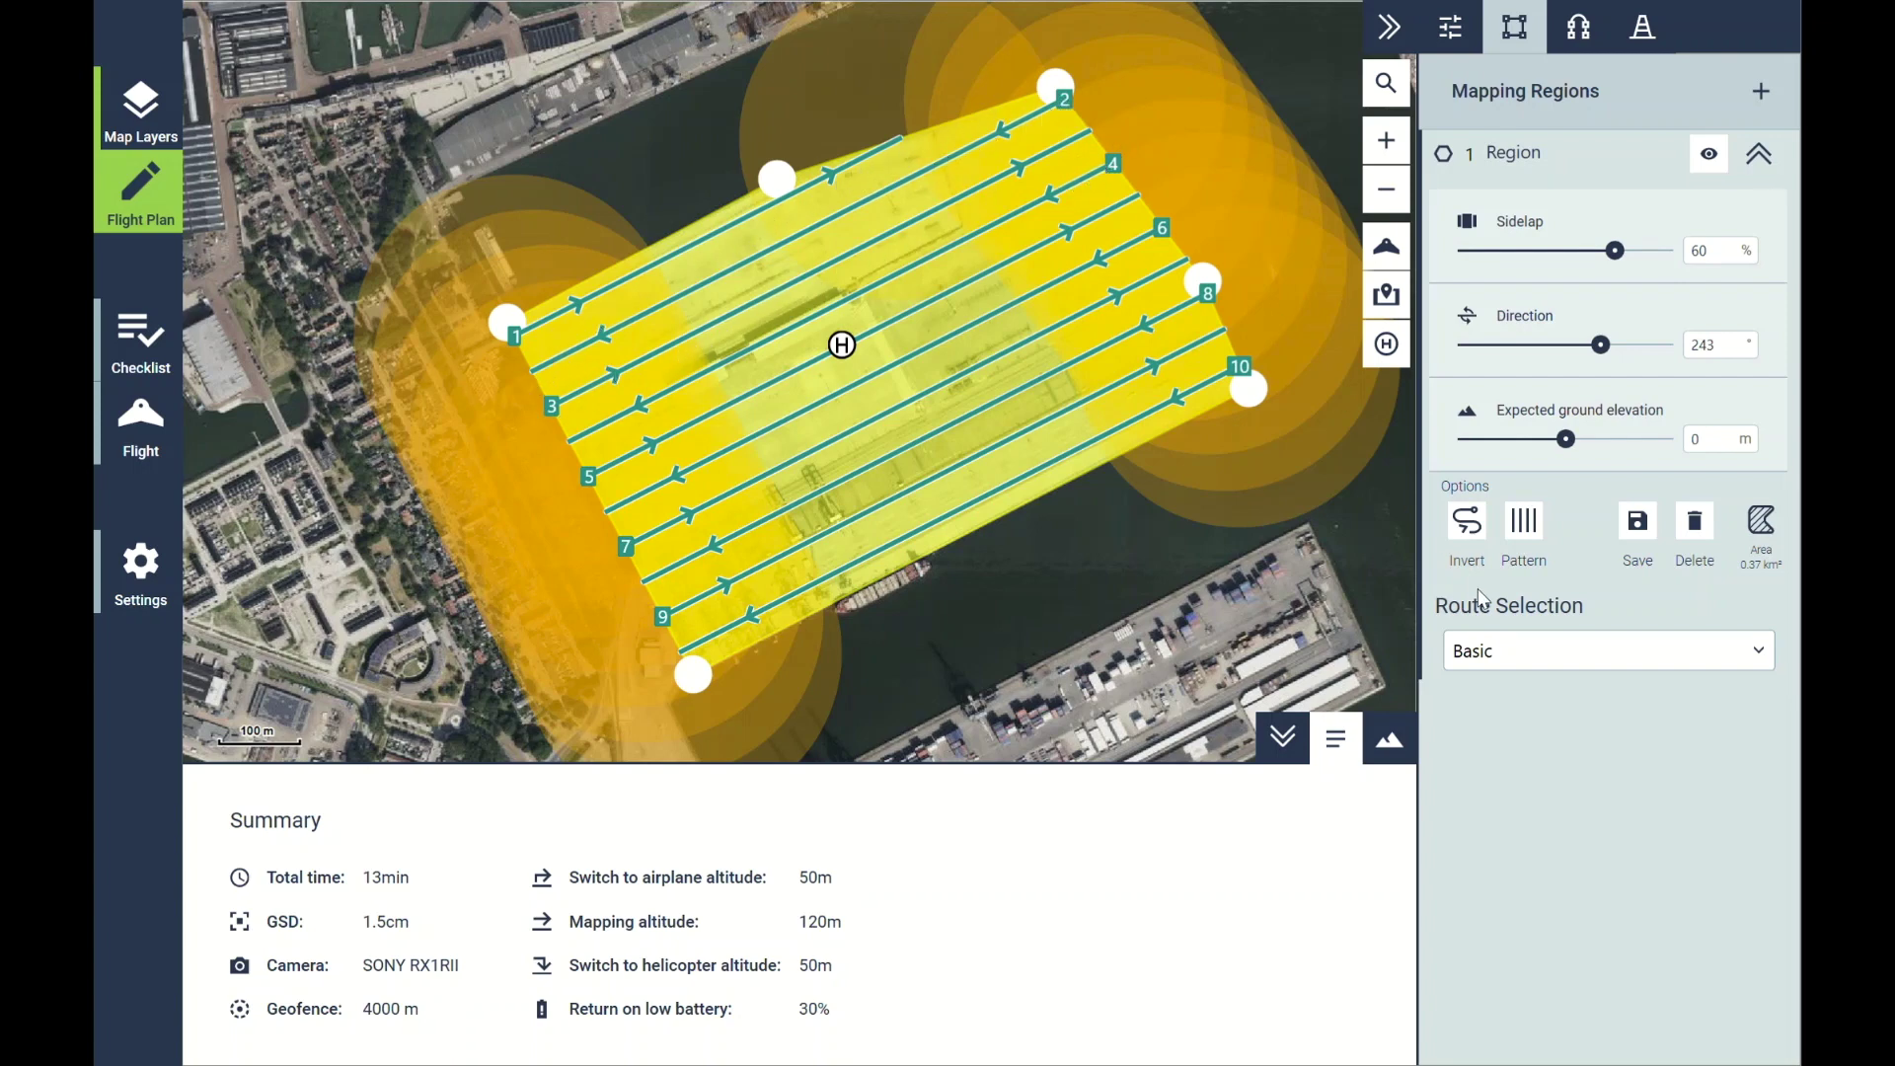
{"action": "left_click", "coordinate": [1514, 656]}
{"action": "left_click", "coordinate": [1488, 717]}
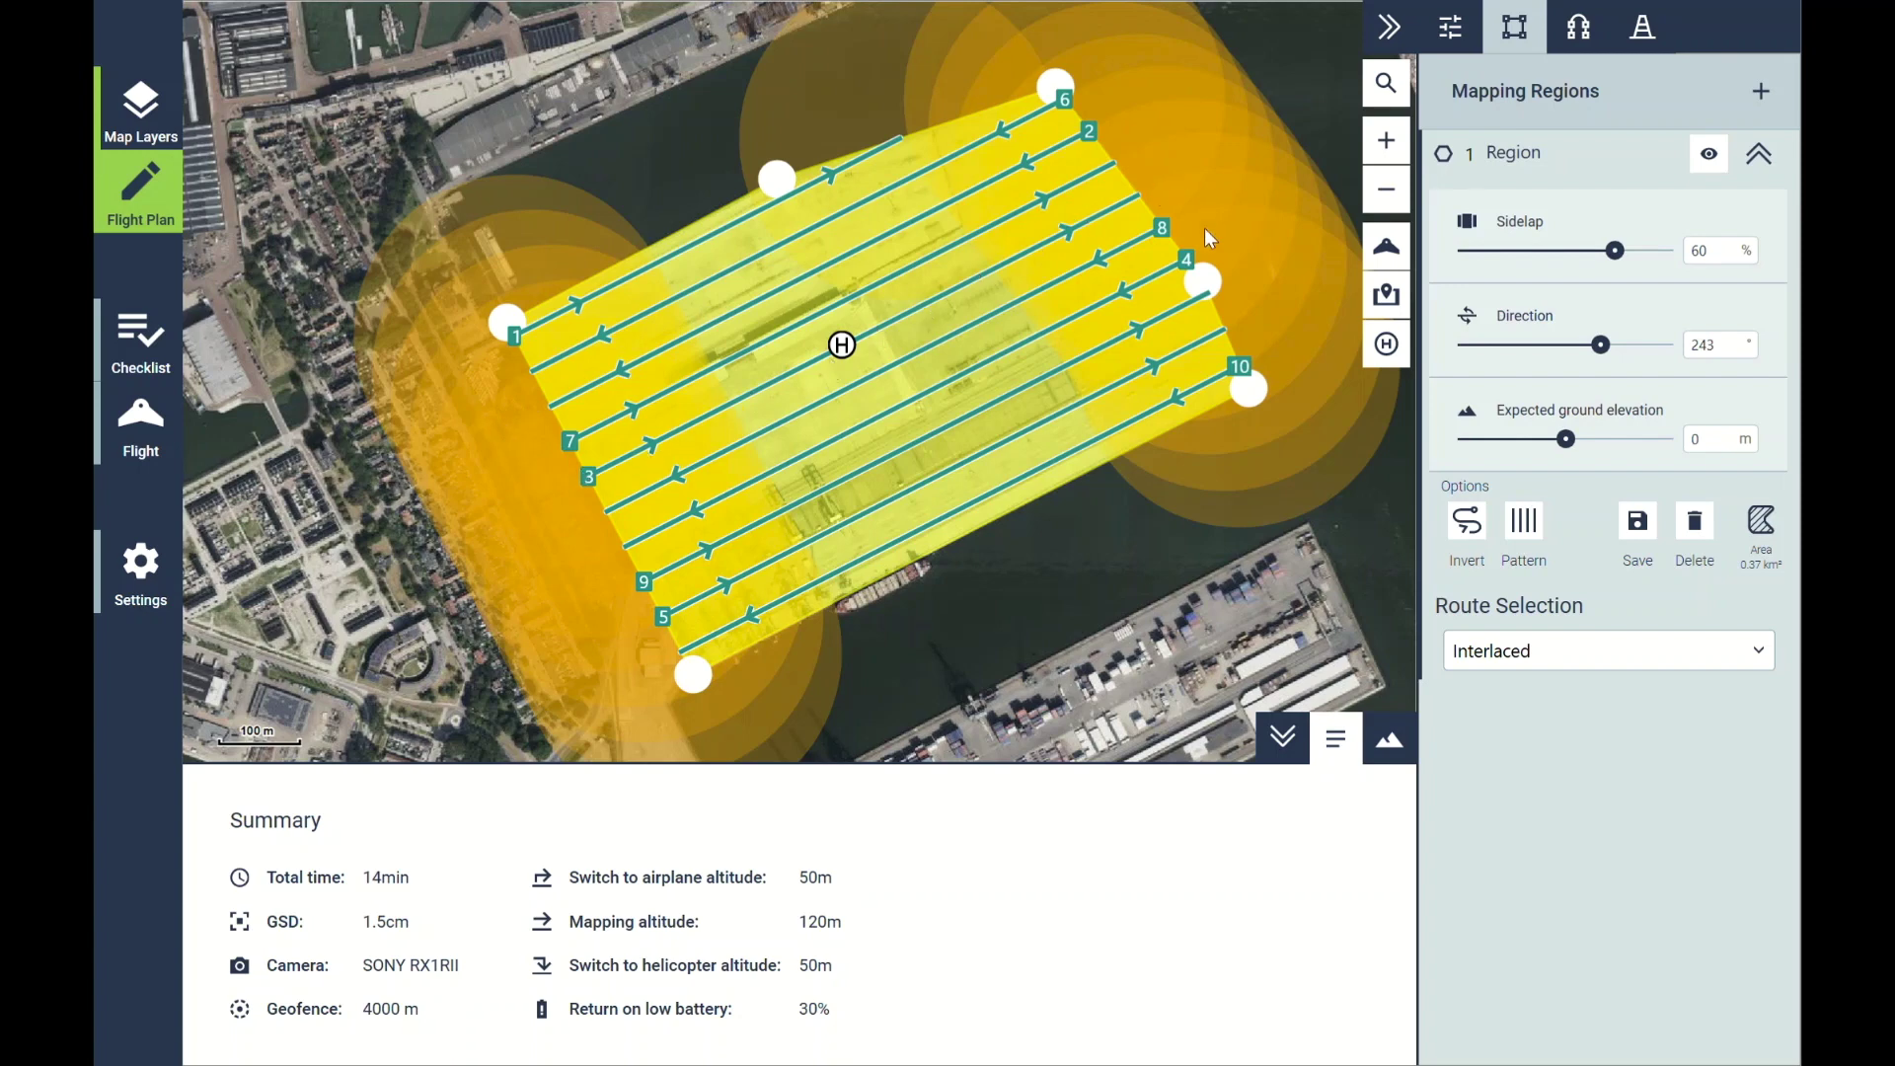
{"action": "left_click", "coordinate": [1525, 651]}
{"action": "left_click", "coordinate": [1497, 753]}
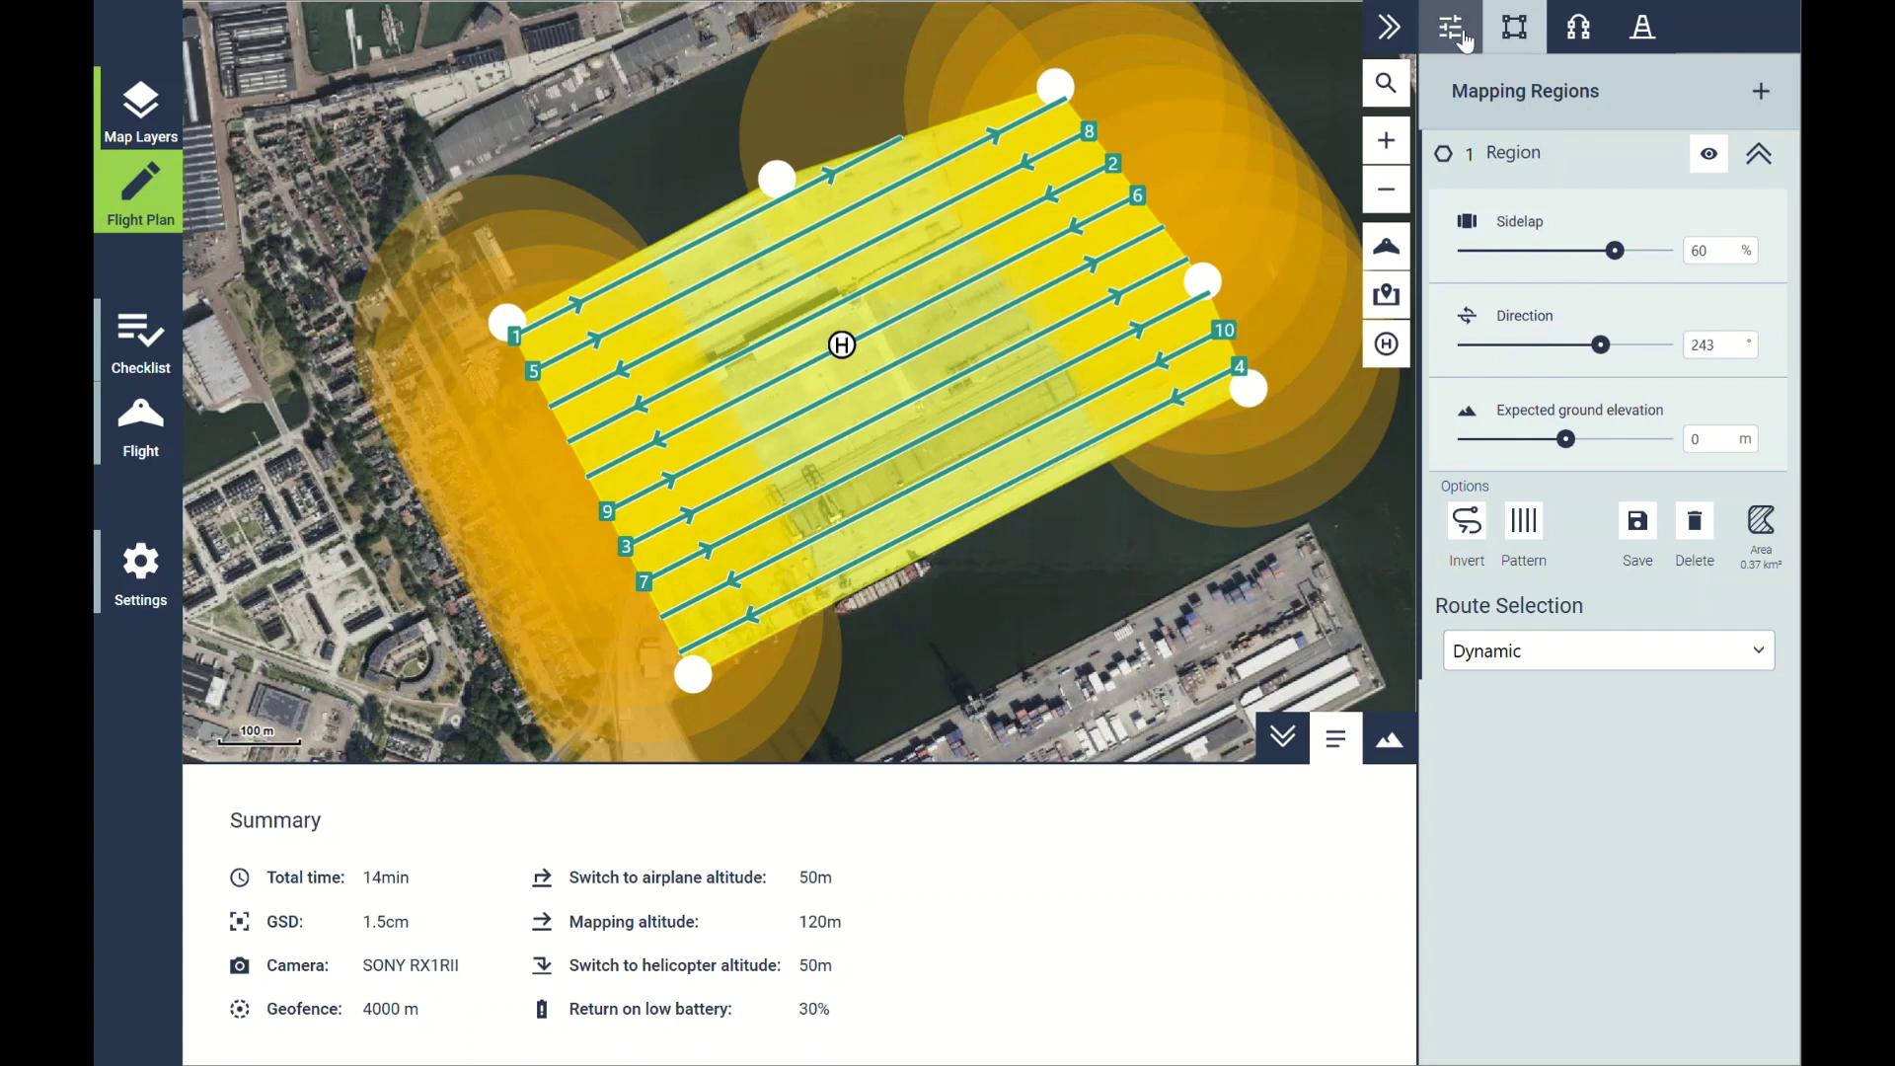
In General Settings, try mapping altitudes of 100 m and then 200 m
{"action": "left_click", "coordinate": [1462, 33]}
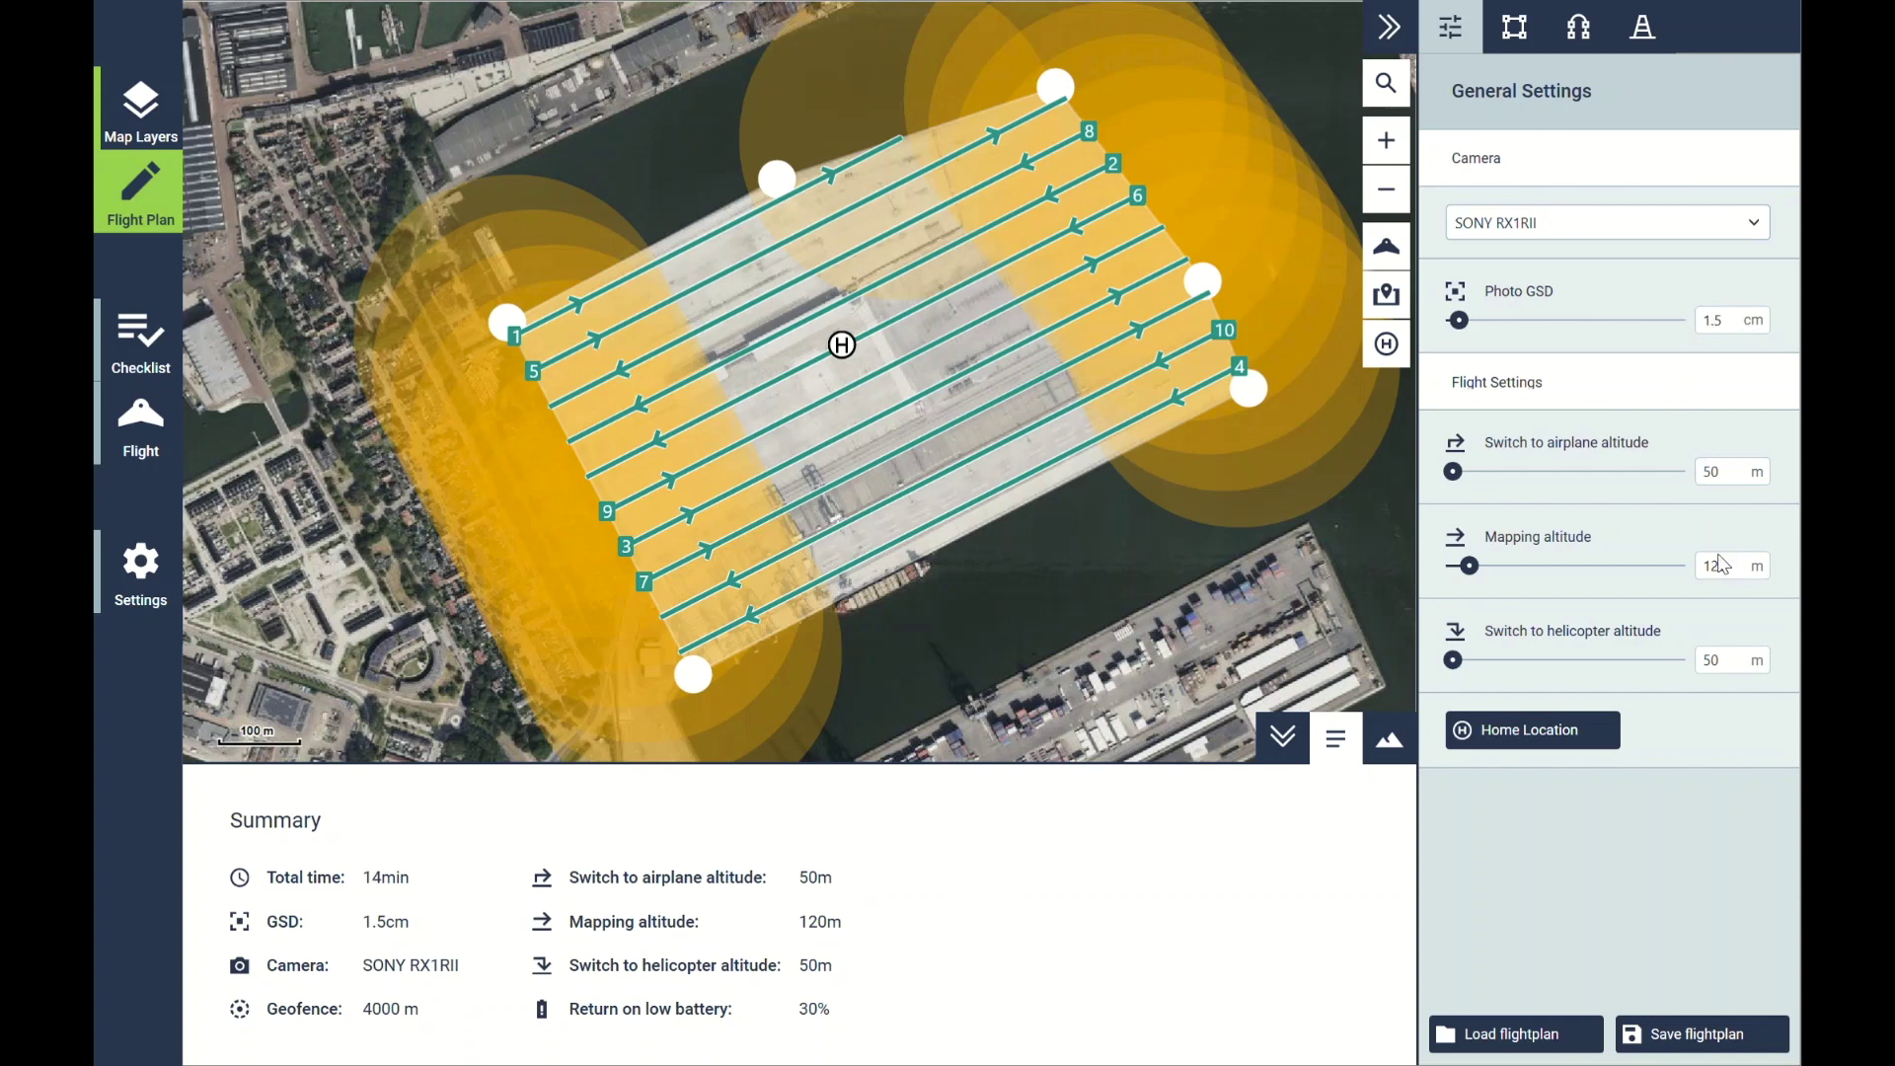
{"action": "double_click", "coordinate": [1728, 572]}
{"action": "type", "text": "100"}
{"action": "key", "text": "Tab"}
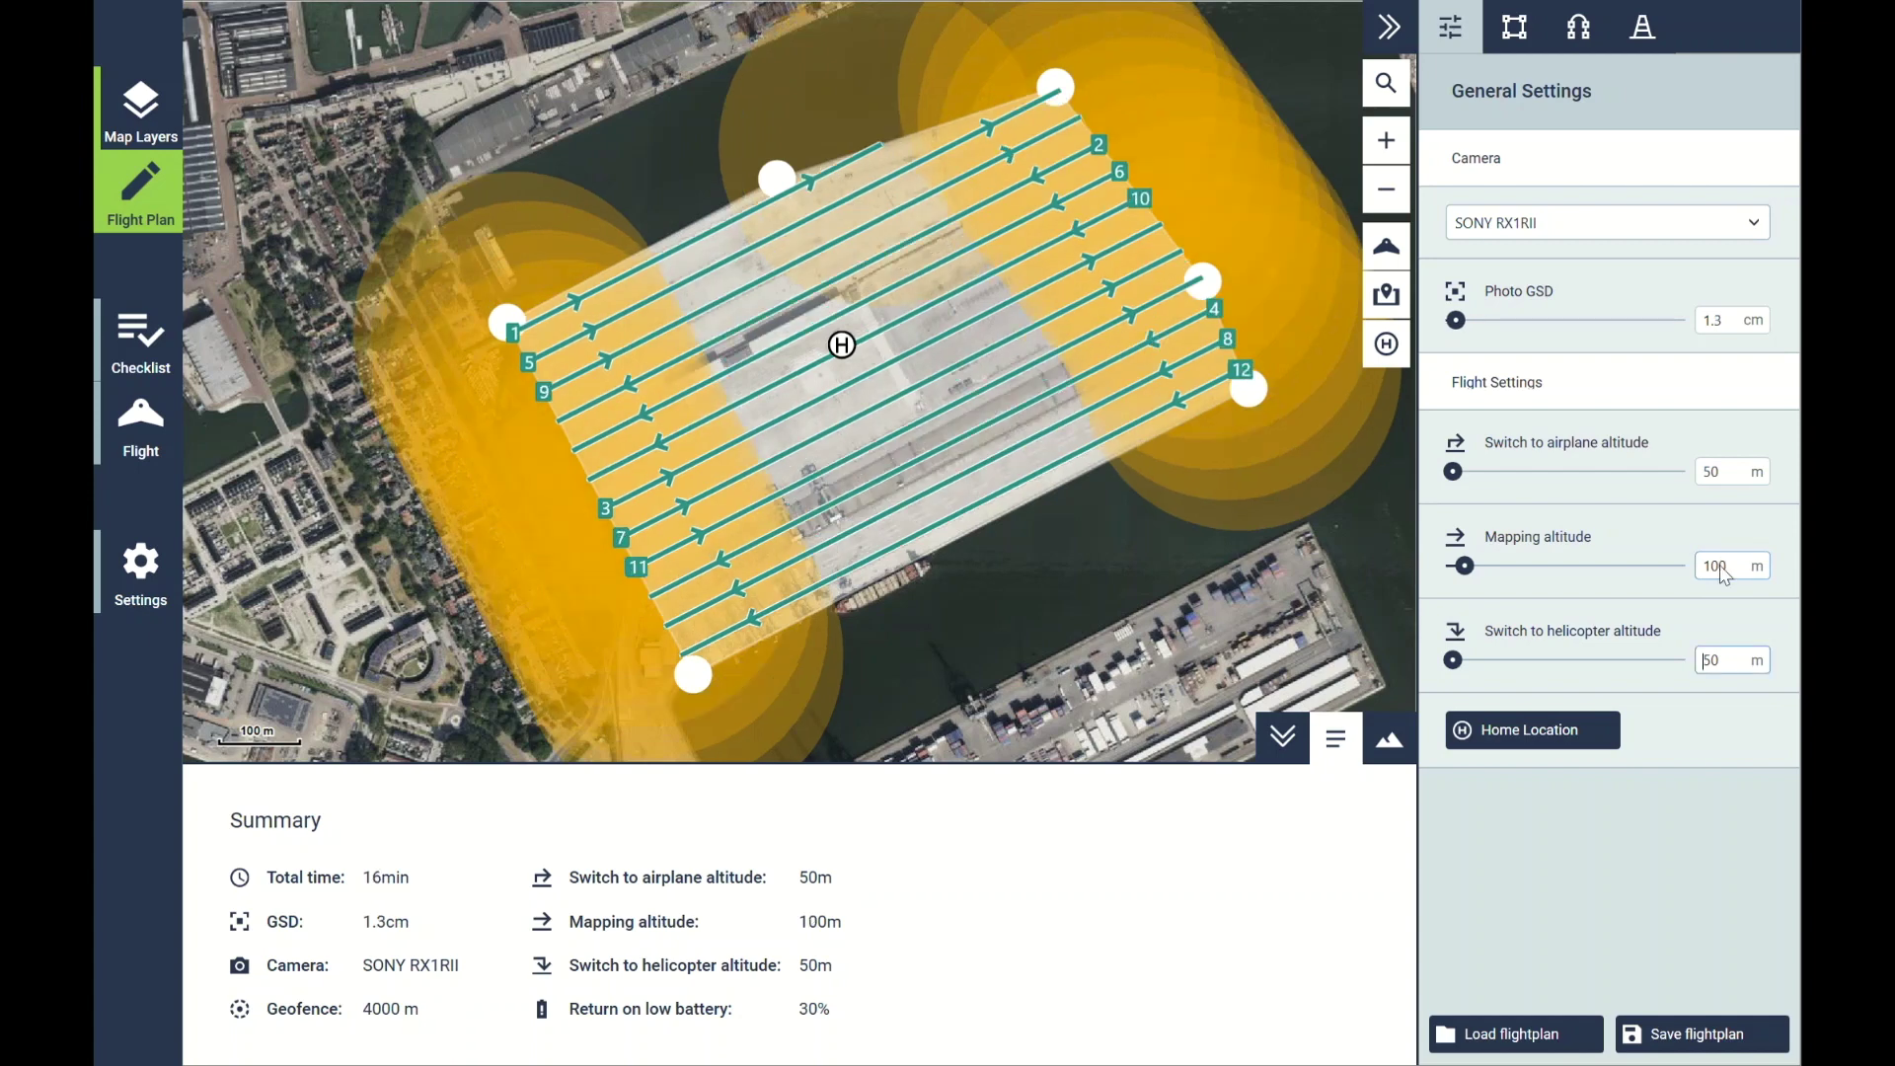
{"action": "double_click", "coordinate": [1727, 575]}
{"action": "type", "text": "200"}
{"action": "key", "text": "Tab"}
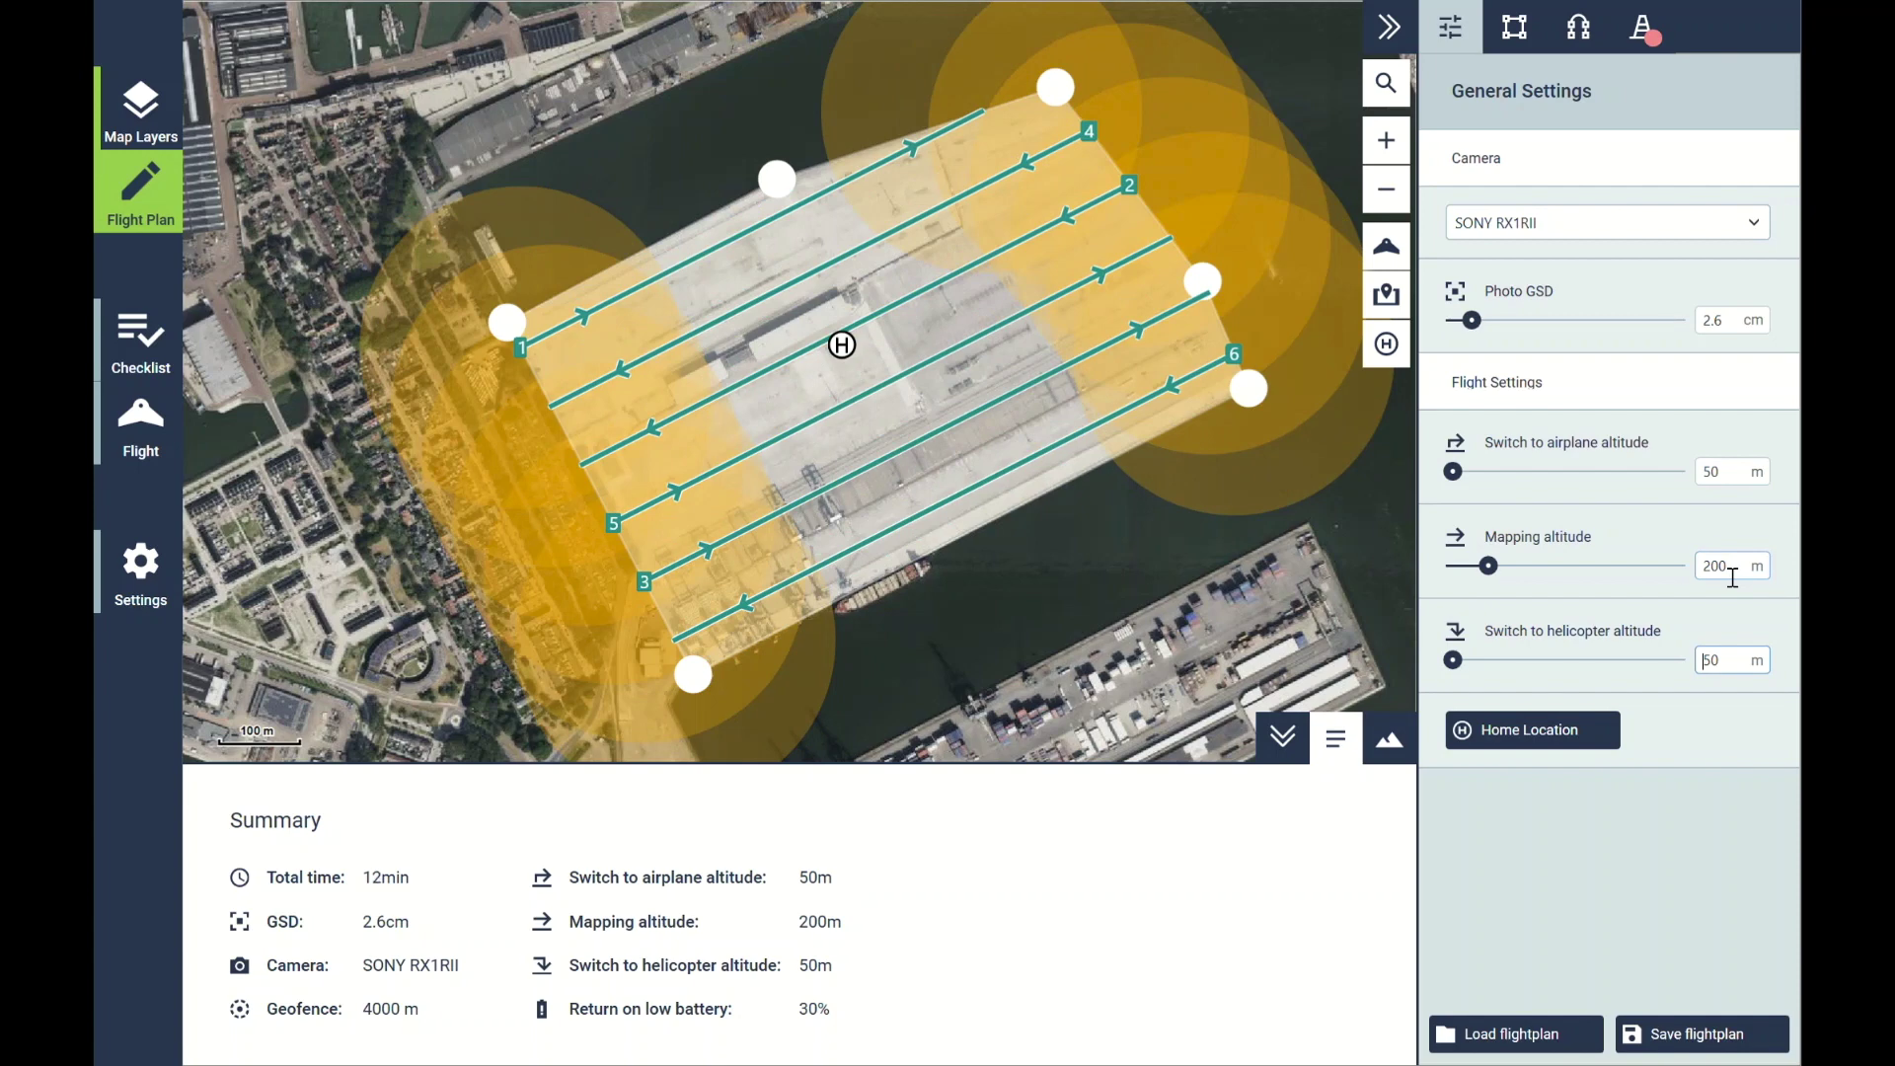
Set the mapping altitude to 120 m and view the mission elements' flight-line lengths
{"action": "double_click", "coordinate": [1733, 577]}
{"action": "type", "text": "120"}
{"action": "key", "text": "Tab"}
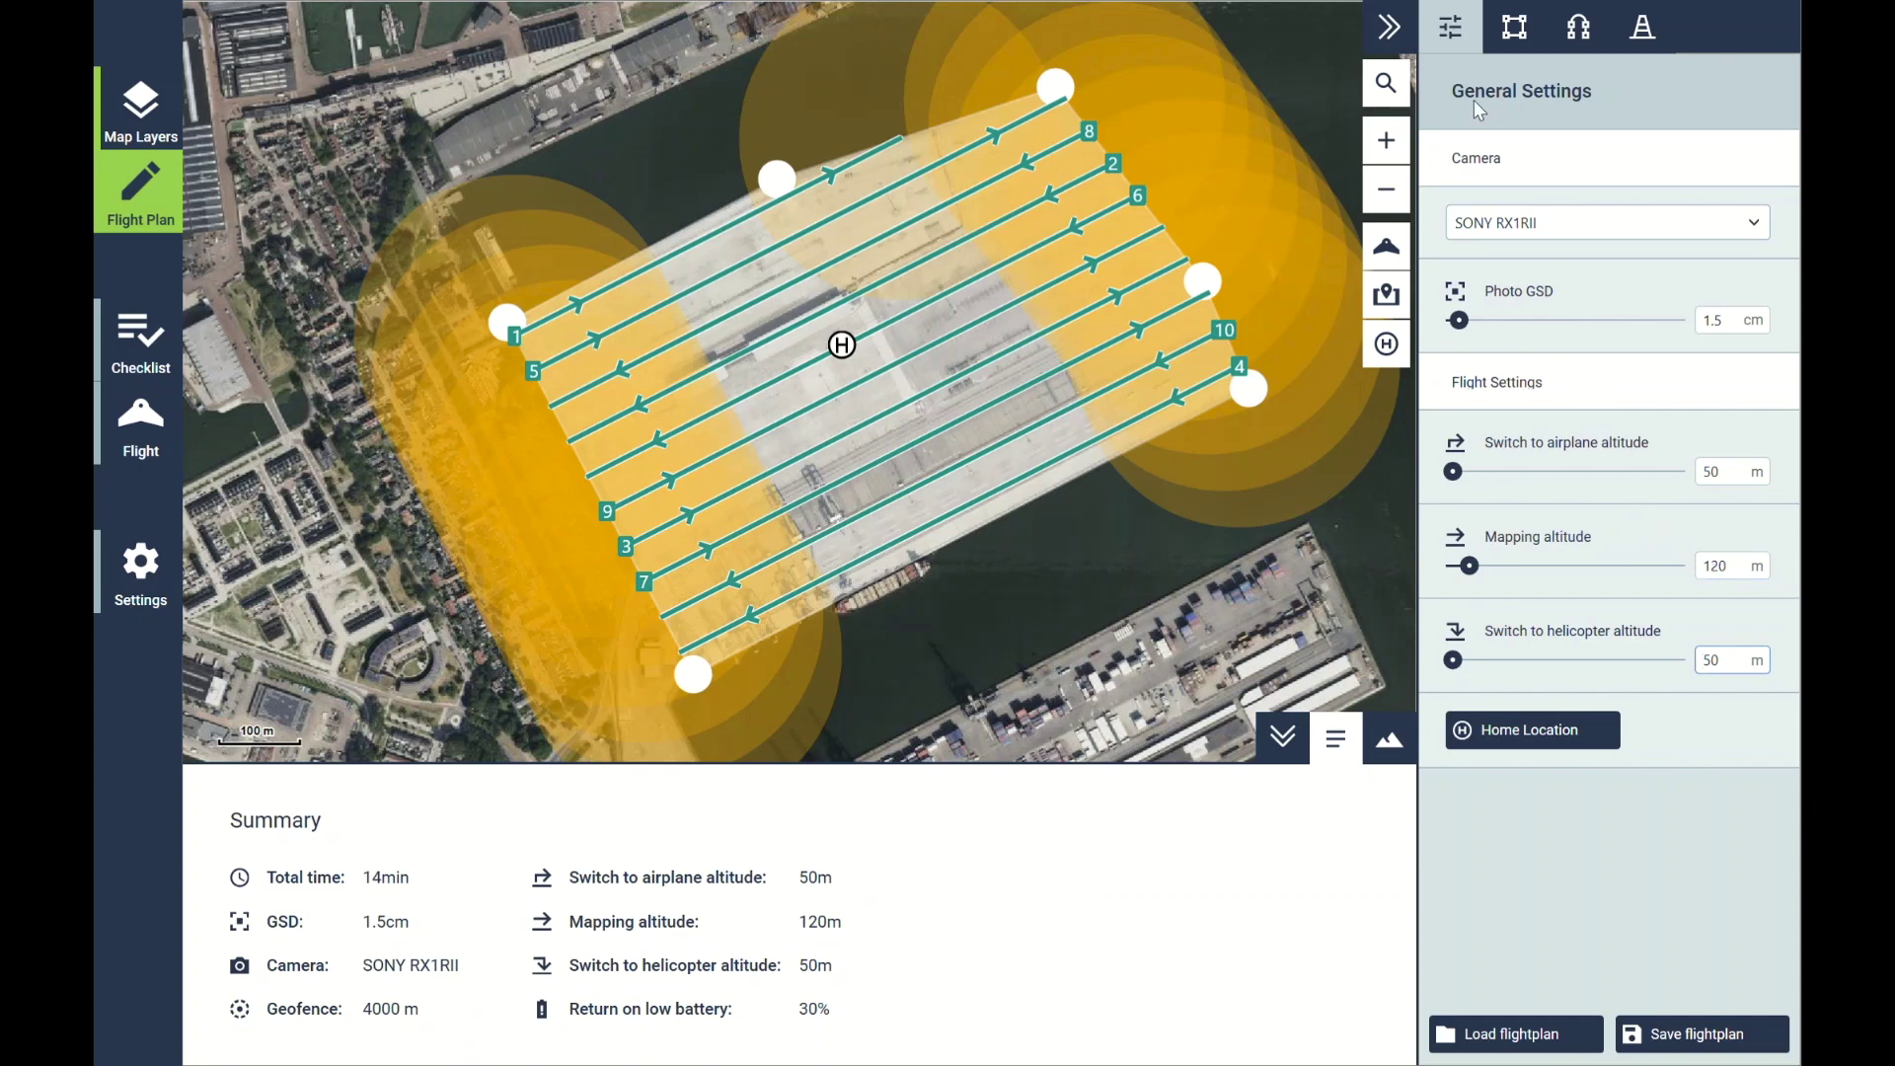
{"action": "left_click", "coordinate": [1577, 24]}
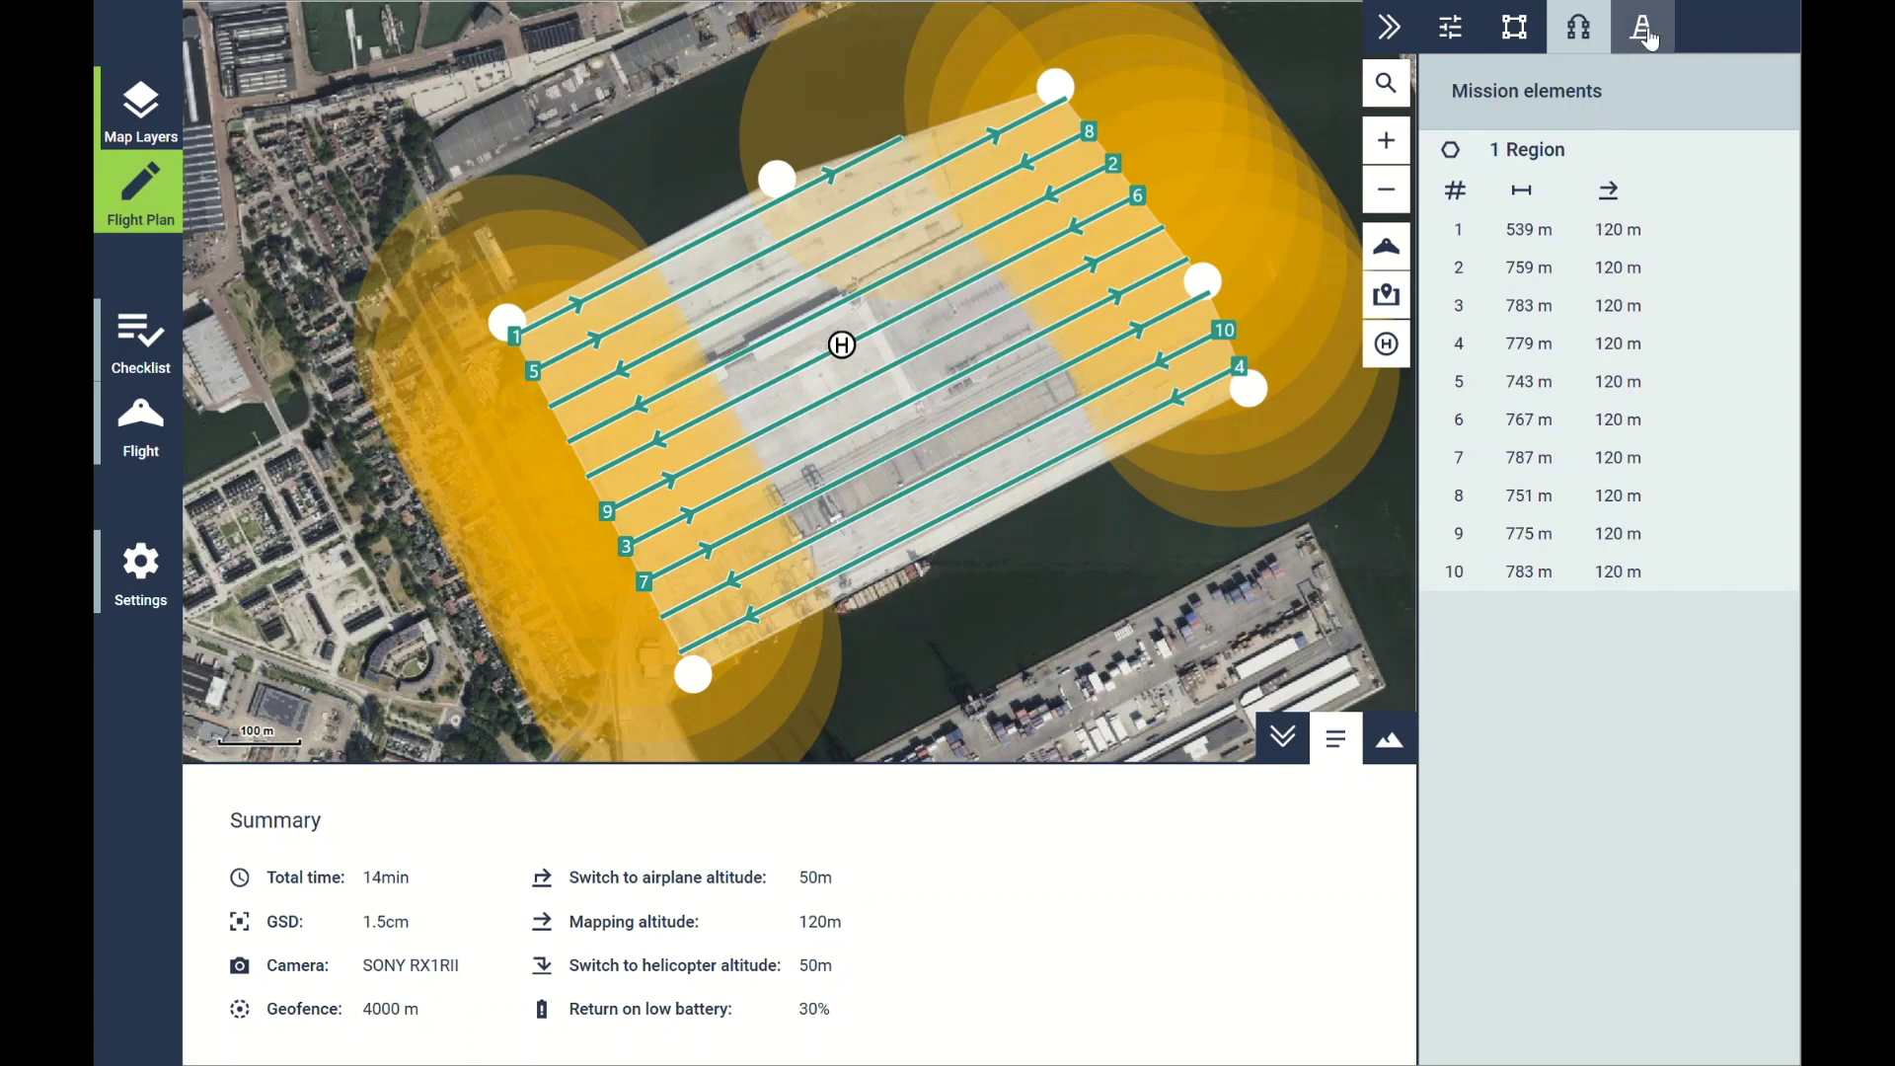
{"action": "left_click", "coordinate": [1647, 35]}
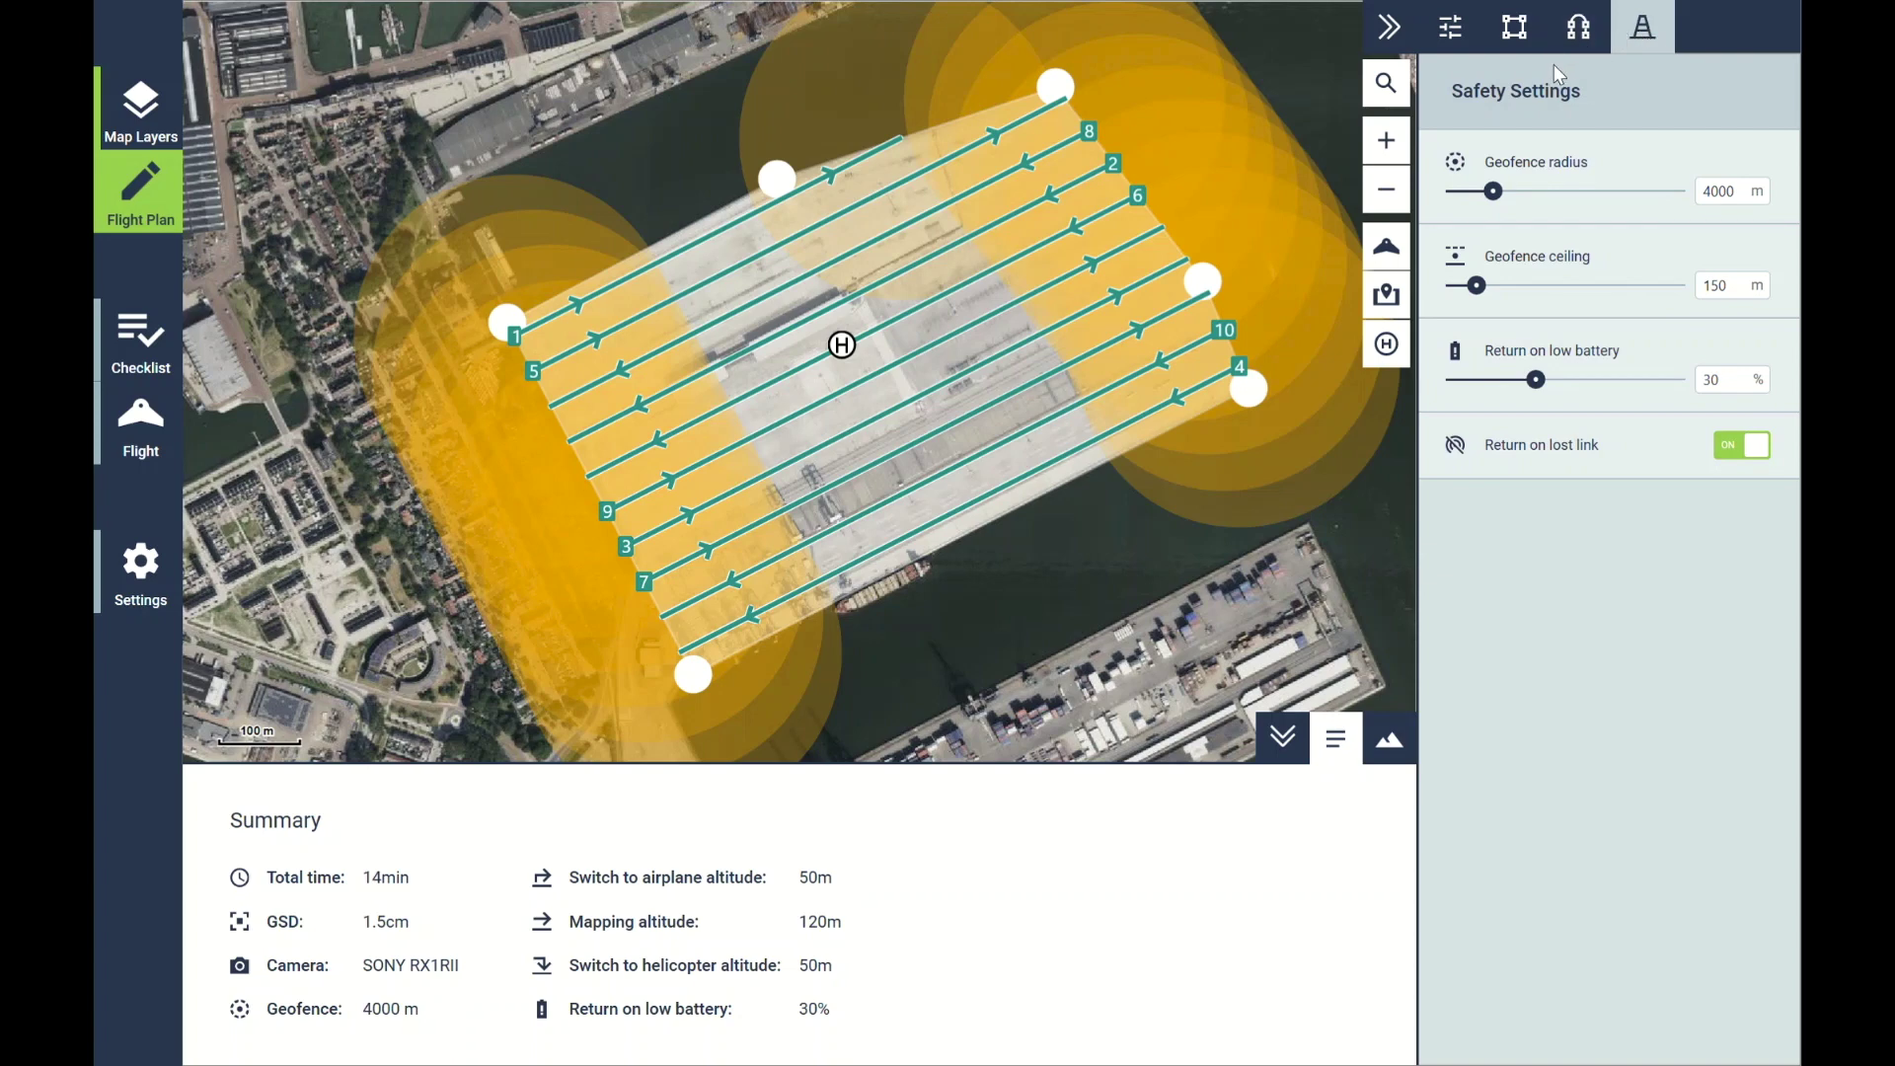
Change the geofence radius to 500 m, then 1000 m, and toggle Return on lost link off and on
{"action": "double_click", "coordinate": [1721, 193]}
{"action": "type", "text": "500"}
{"action": "key", "text": "Tab"}
{"action": "scroll", "coordinate": [1100, 276], "scroll_direction": "down", "scroll_amount": 1}
{"action": "scroll", "coordinate": [1099, 276], "scroll_direction": "down", "scroll_amount": 2}
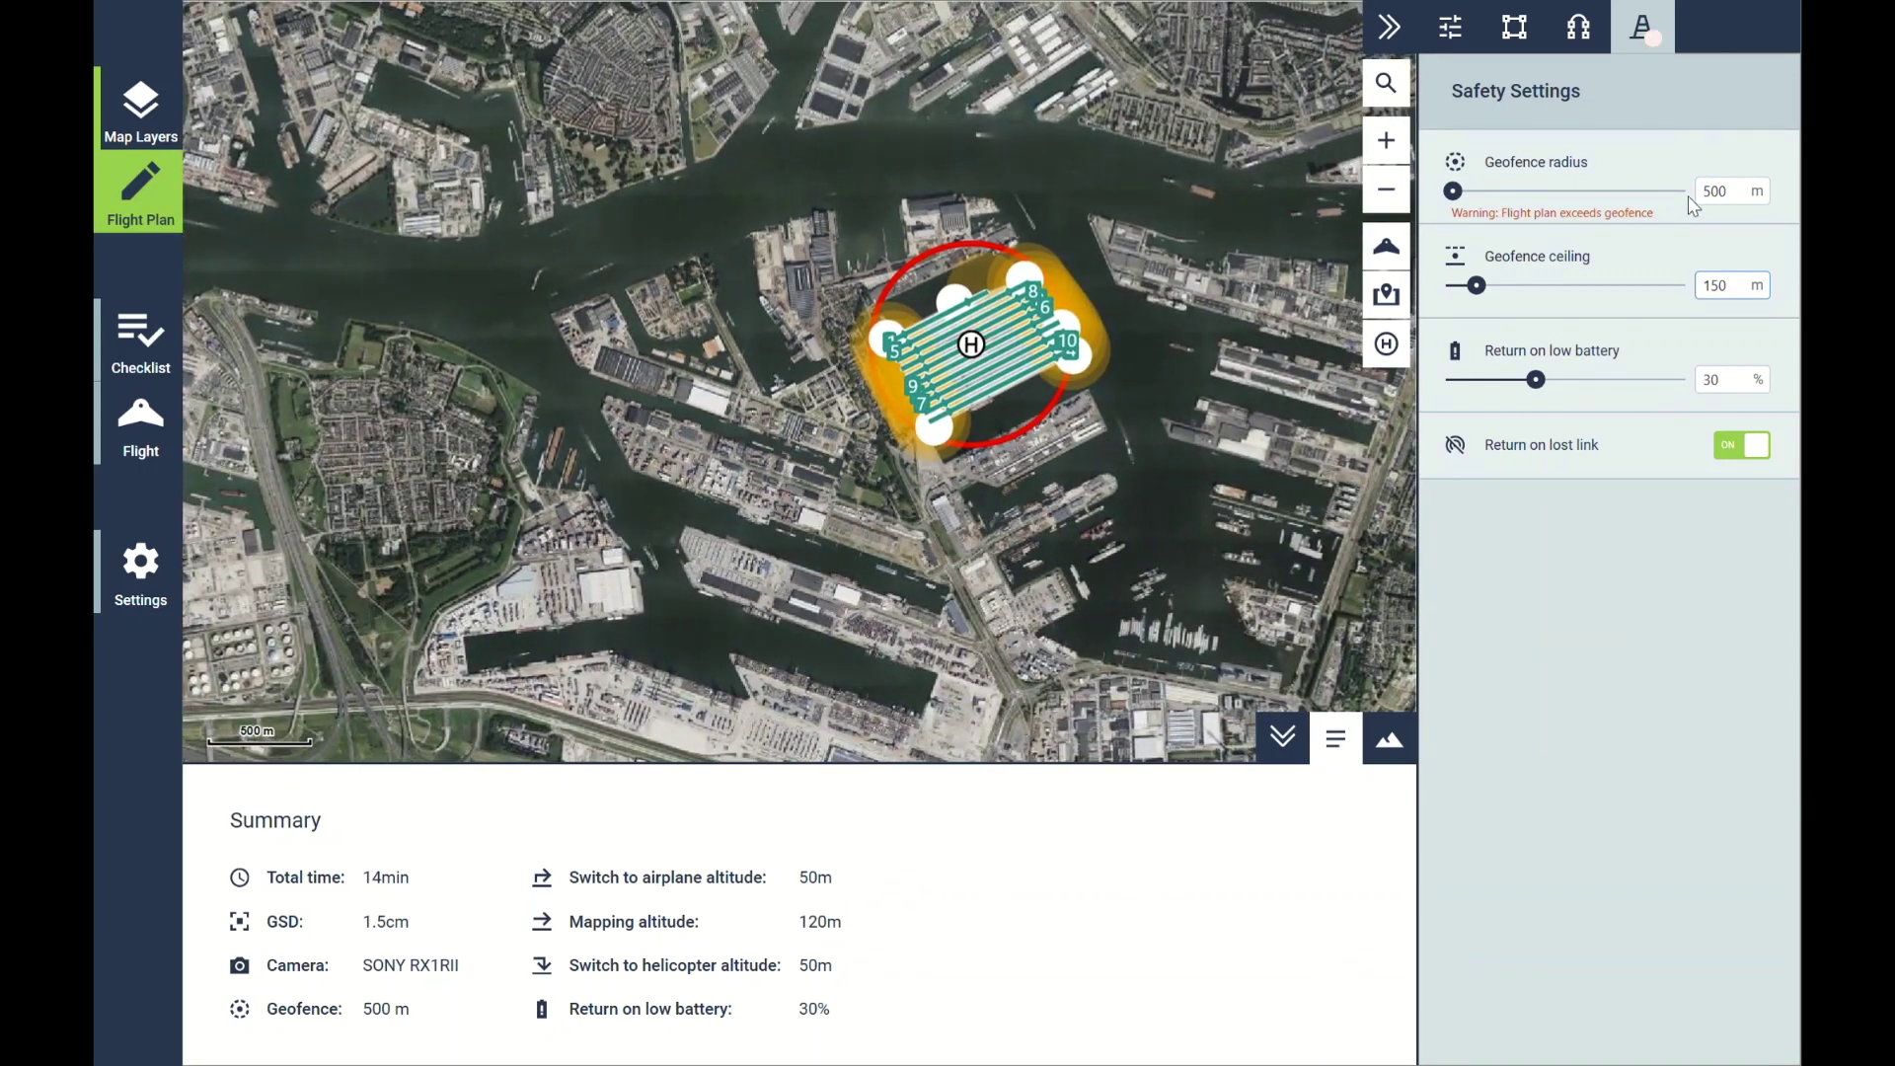
{"action": "left_click", "coordinate": [1710, 192]}
{"action": "key", "text": "BackSpace"}
{"action": "type", "text": "10"}
{"action": "key", "text": "Tab"}
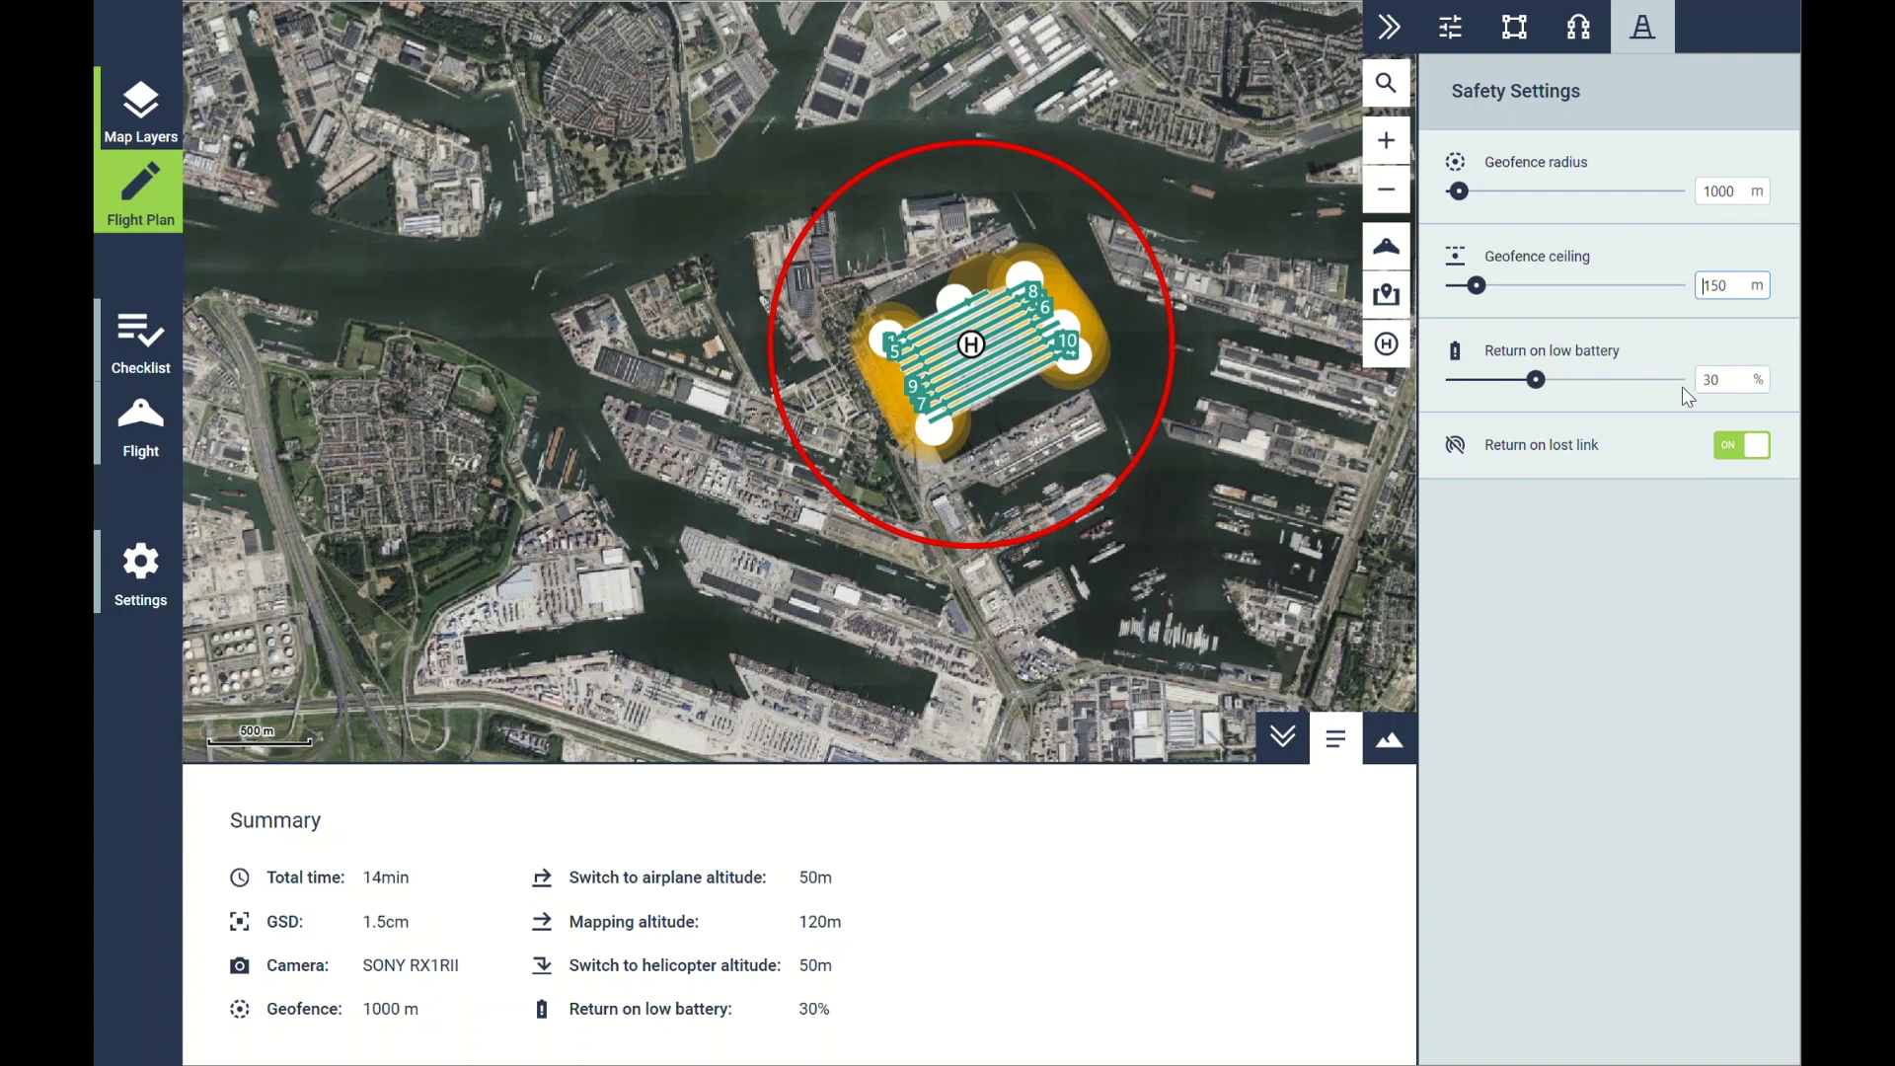
{"action": "left_click", "coordinate": [1745, 447]}
{"action": "left_click", "coordinate": [1745, 447]}
Delete the existing mapping region and pan the map south toward the road
{"action": "left_click", "coordinate": [1532, 47]}
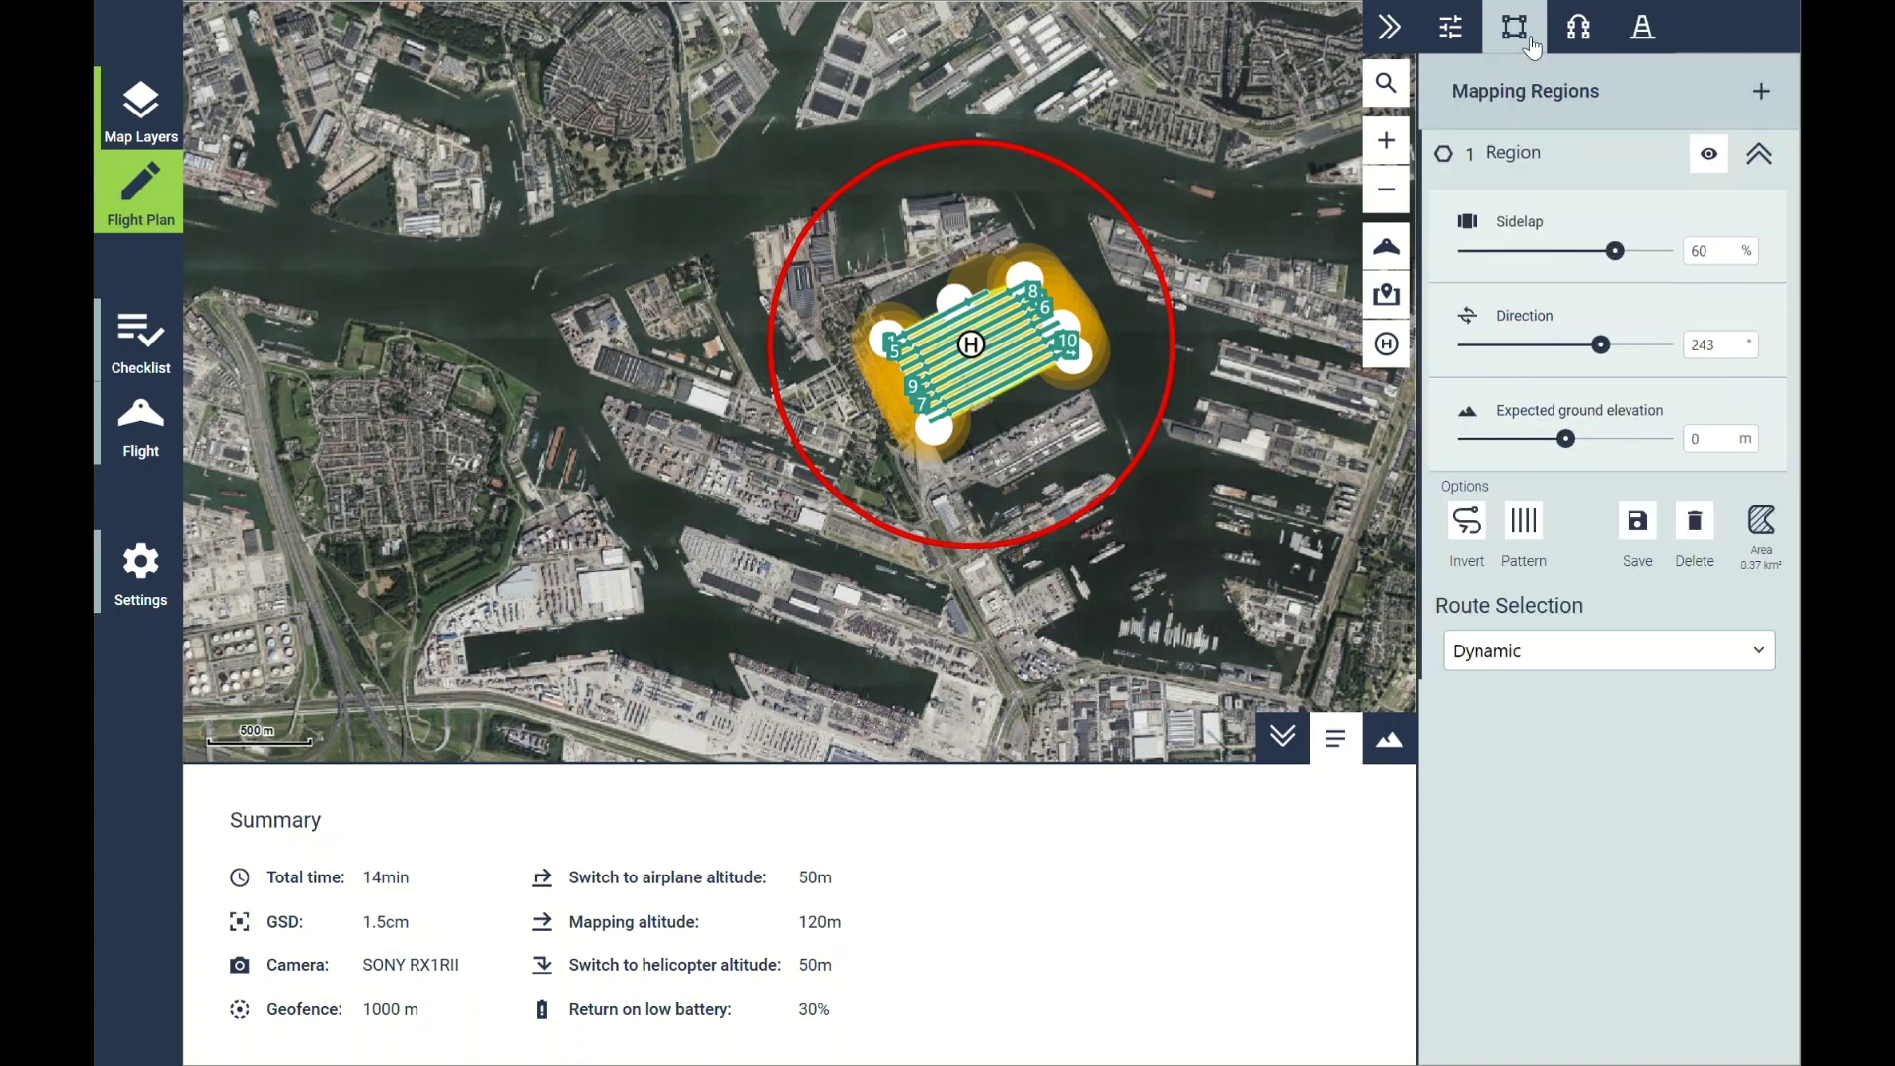
{"action": "left_click", "coordinate": [1696, 534]}
{"action": "left_click_drag", "start_coordinate": [1074, 582], "coordinate": [1175, 168]}
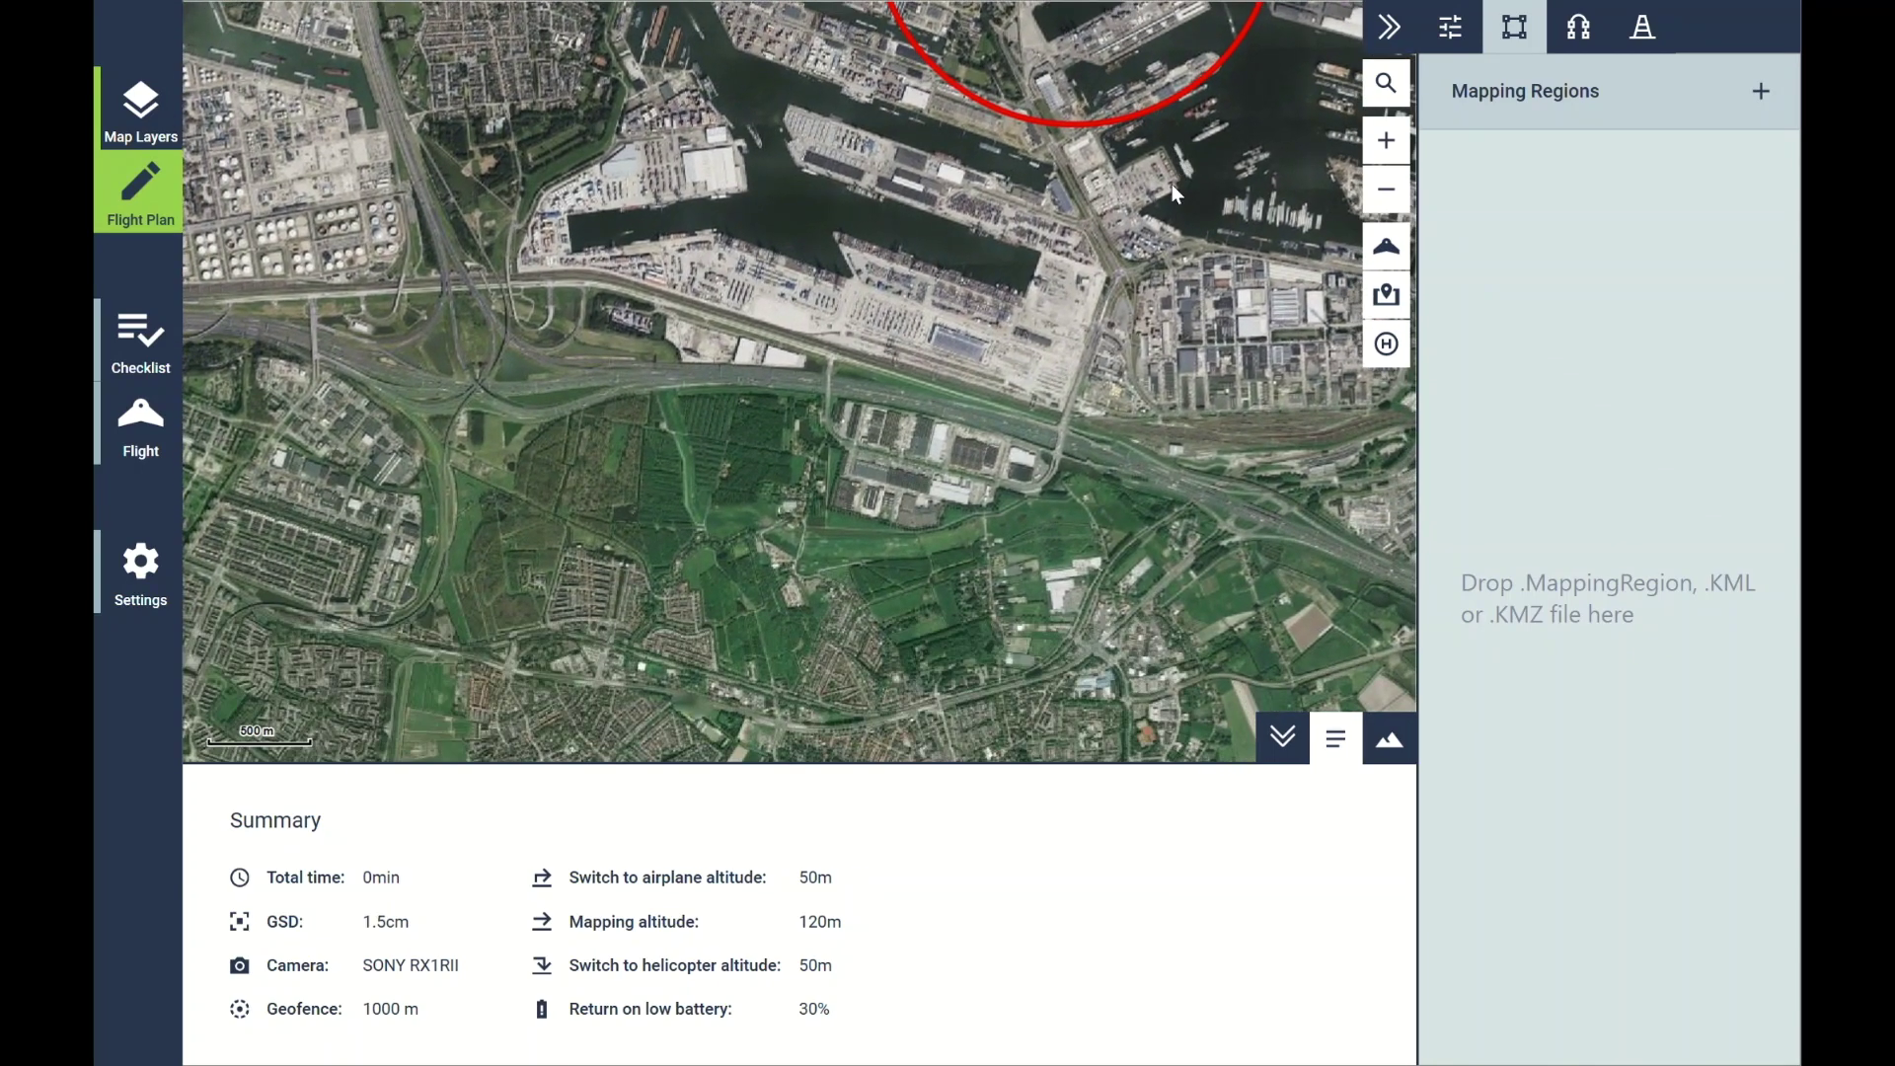
{"action": "scroll", "coordinate": [920, 442], "scroll_direction": "up", "scroll_amount": 2}
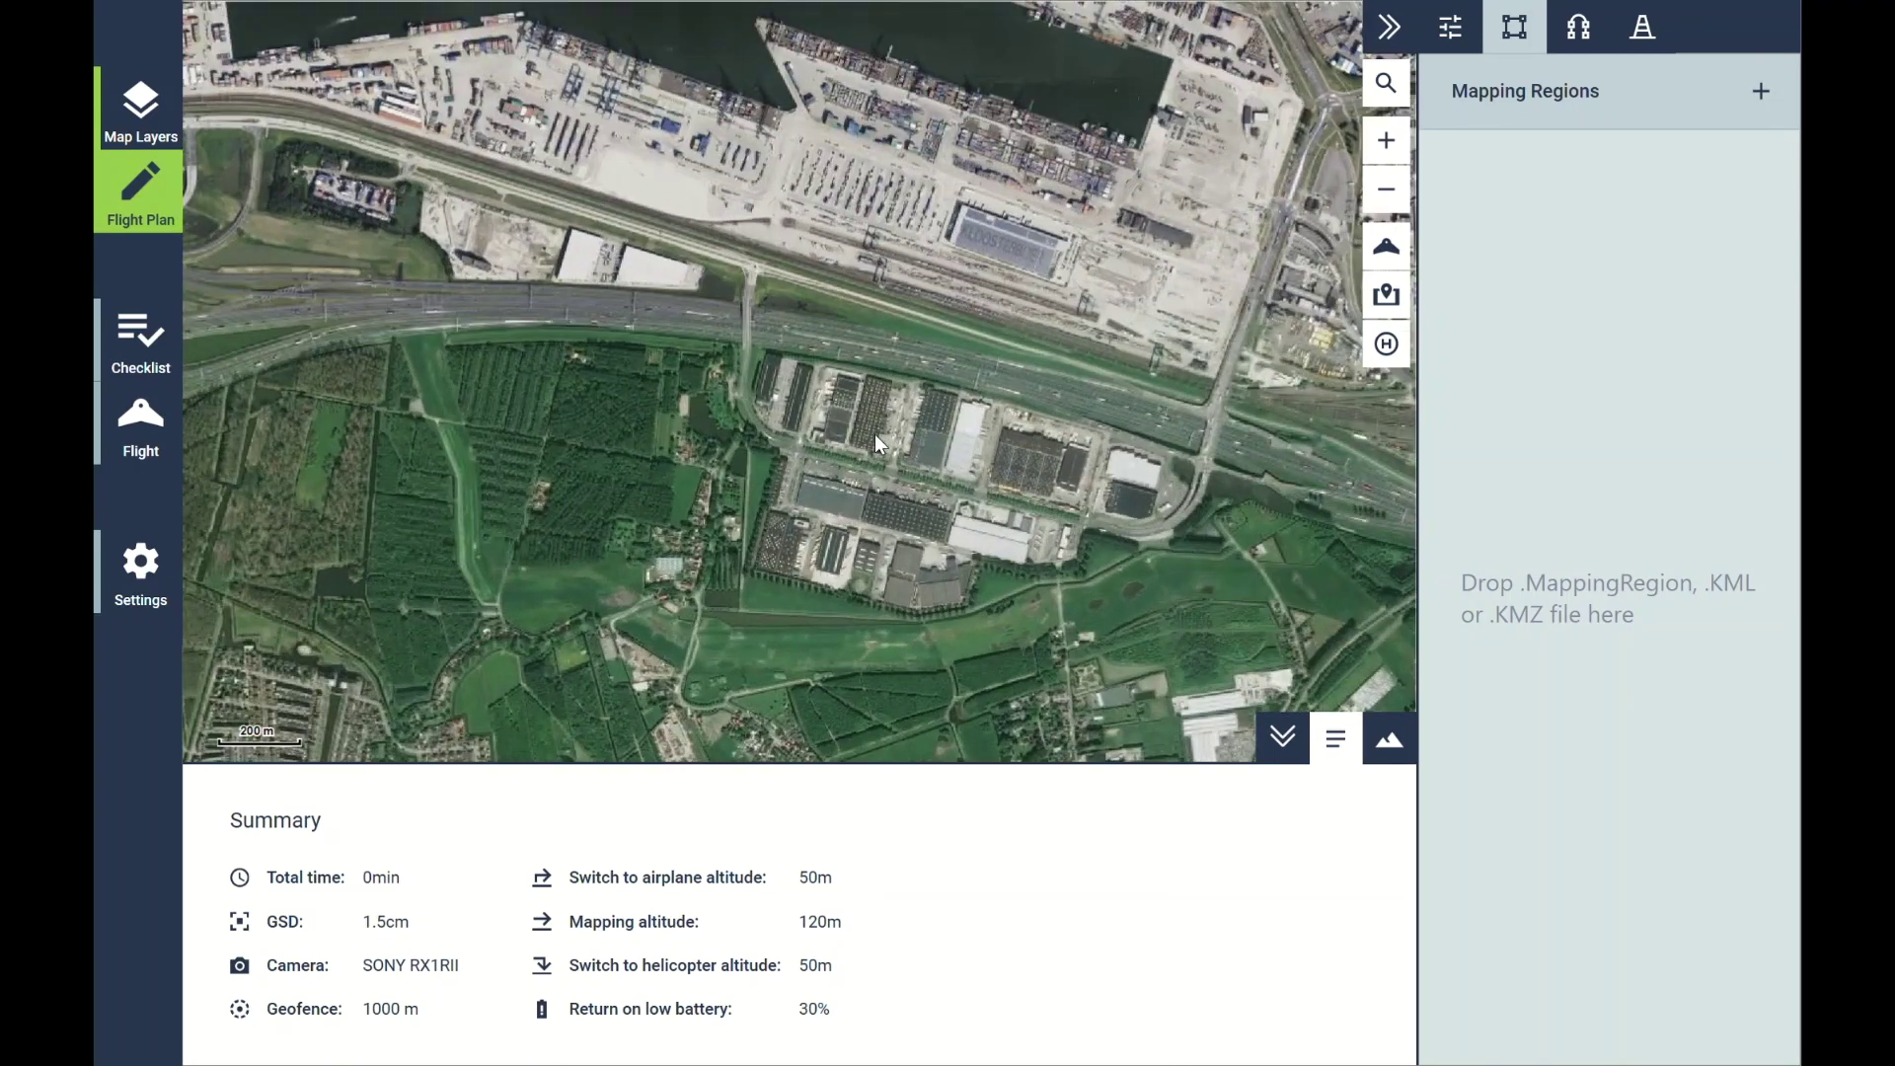
{"action": "scroll", "coordinate": [874, 434], "scroll_direction": "down", "scroll_amount": 2}
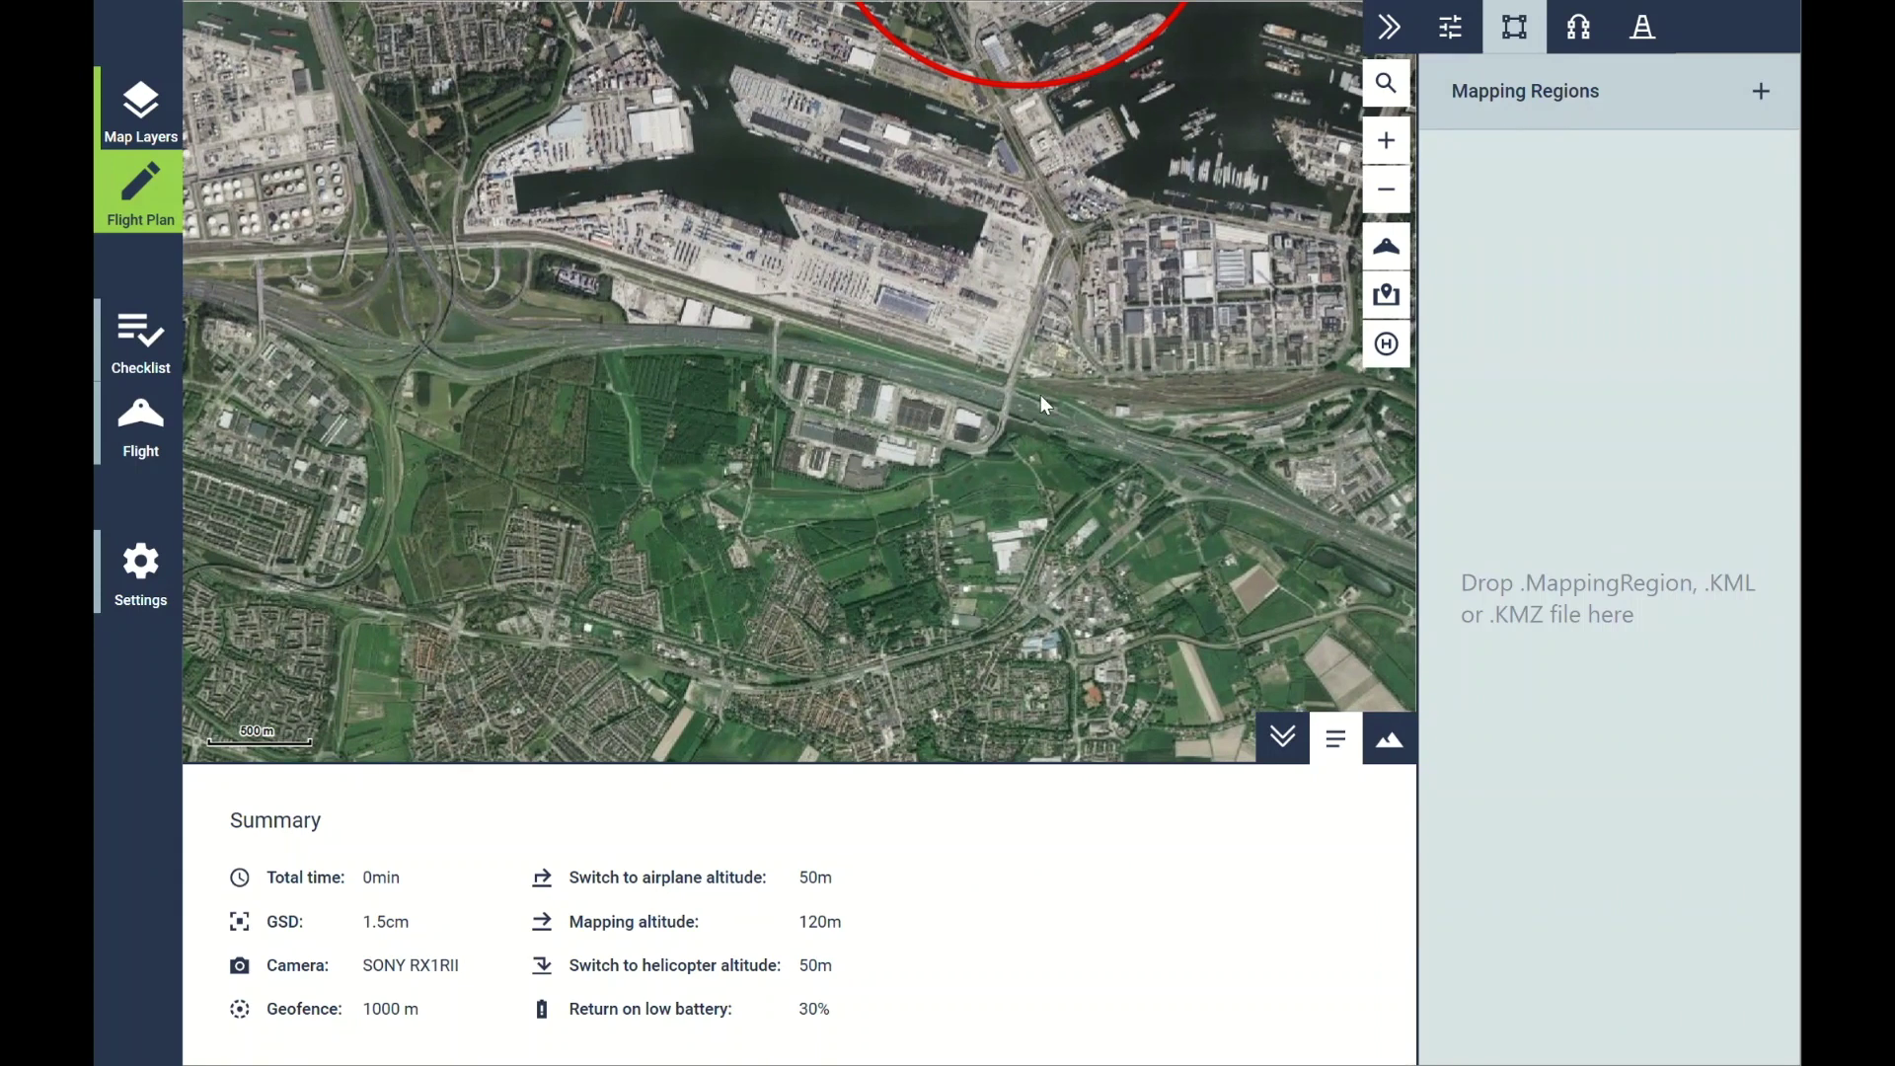
Place the new home location in the fields beside the road
{"action": "left_click", "coordinate": [1450, 27]}
{"action": "left_click", "coordinate": [1515, 740]}
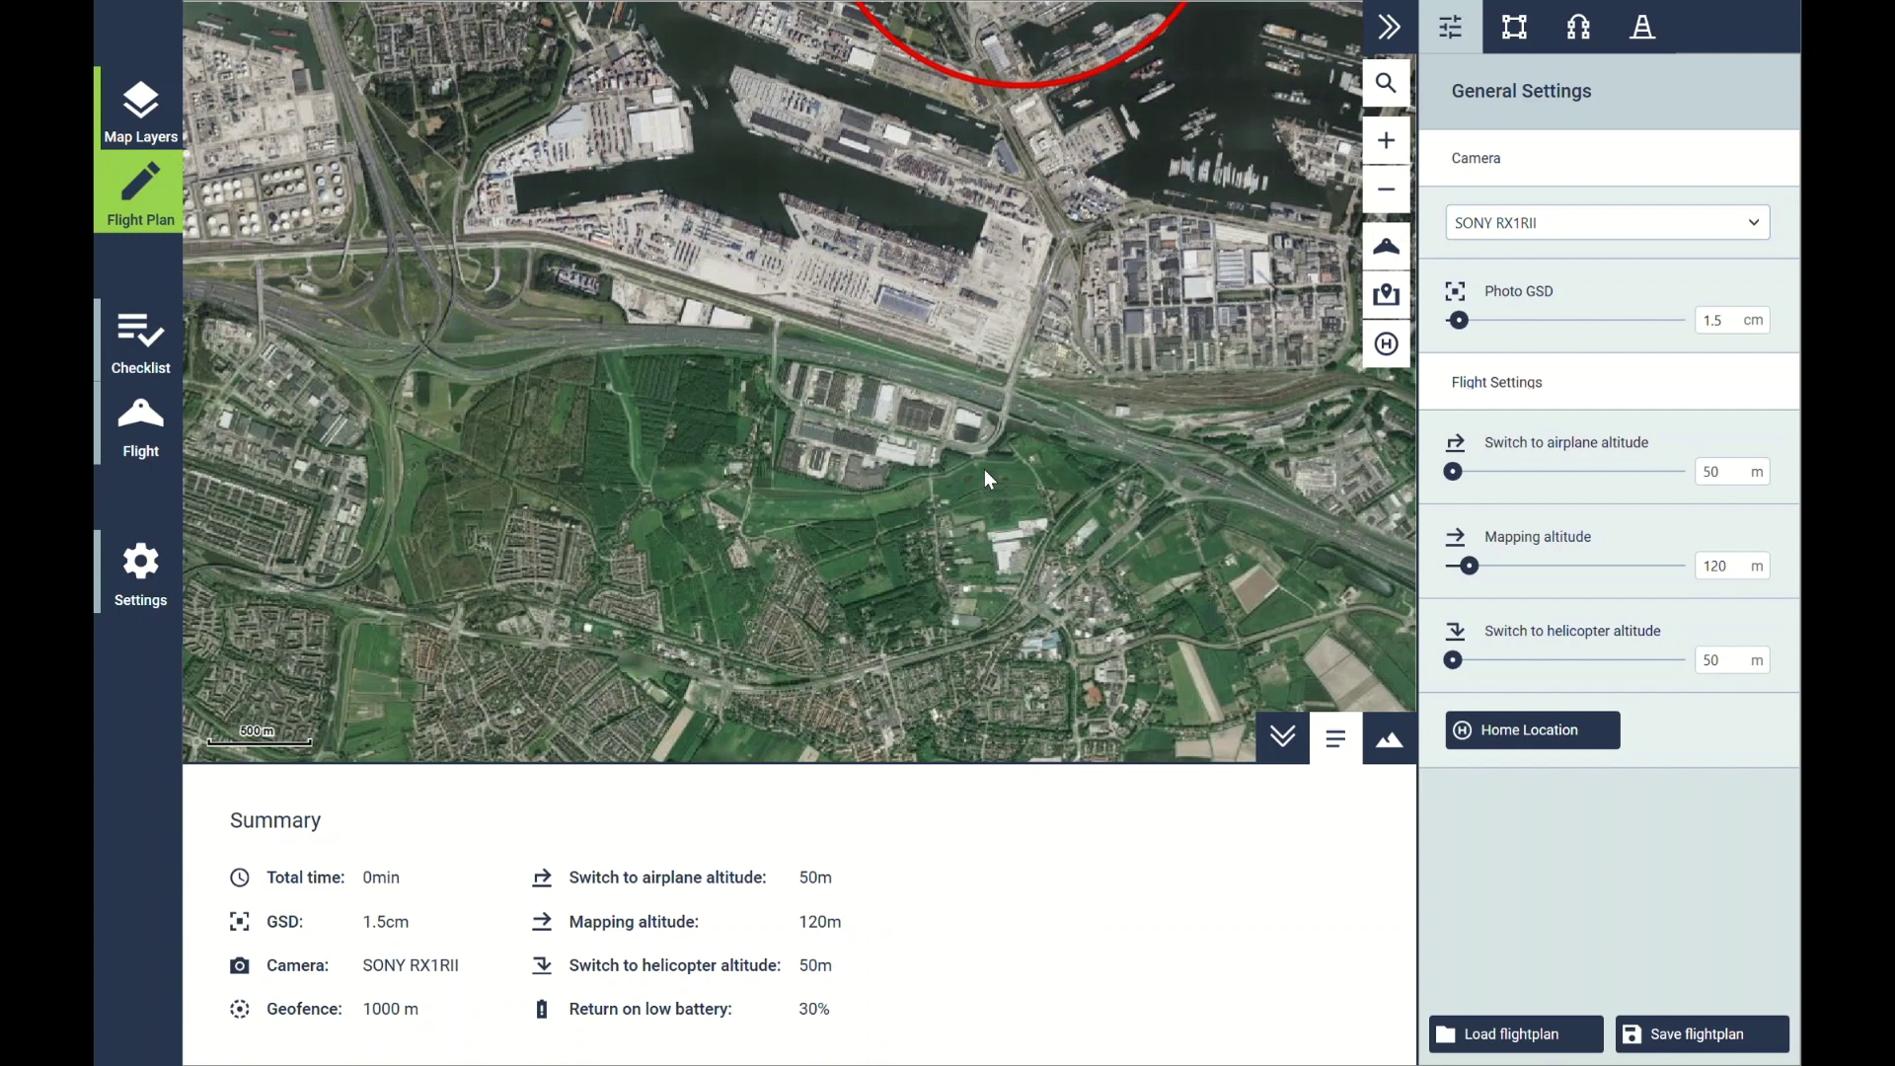
{"action": "left_click", "coordinate": [1091, 527]}
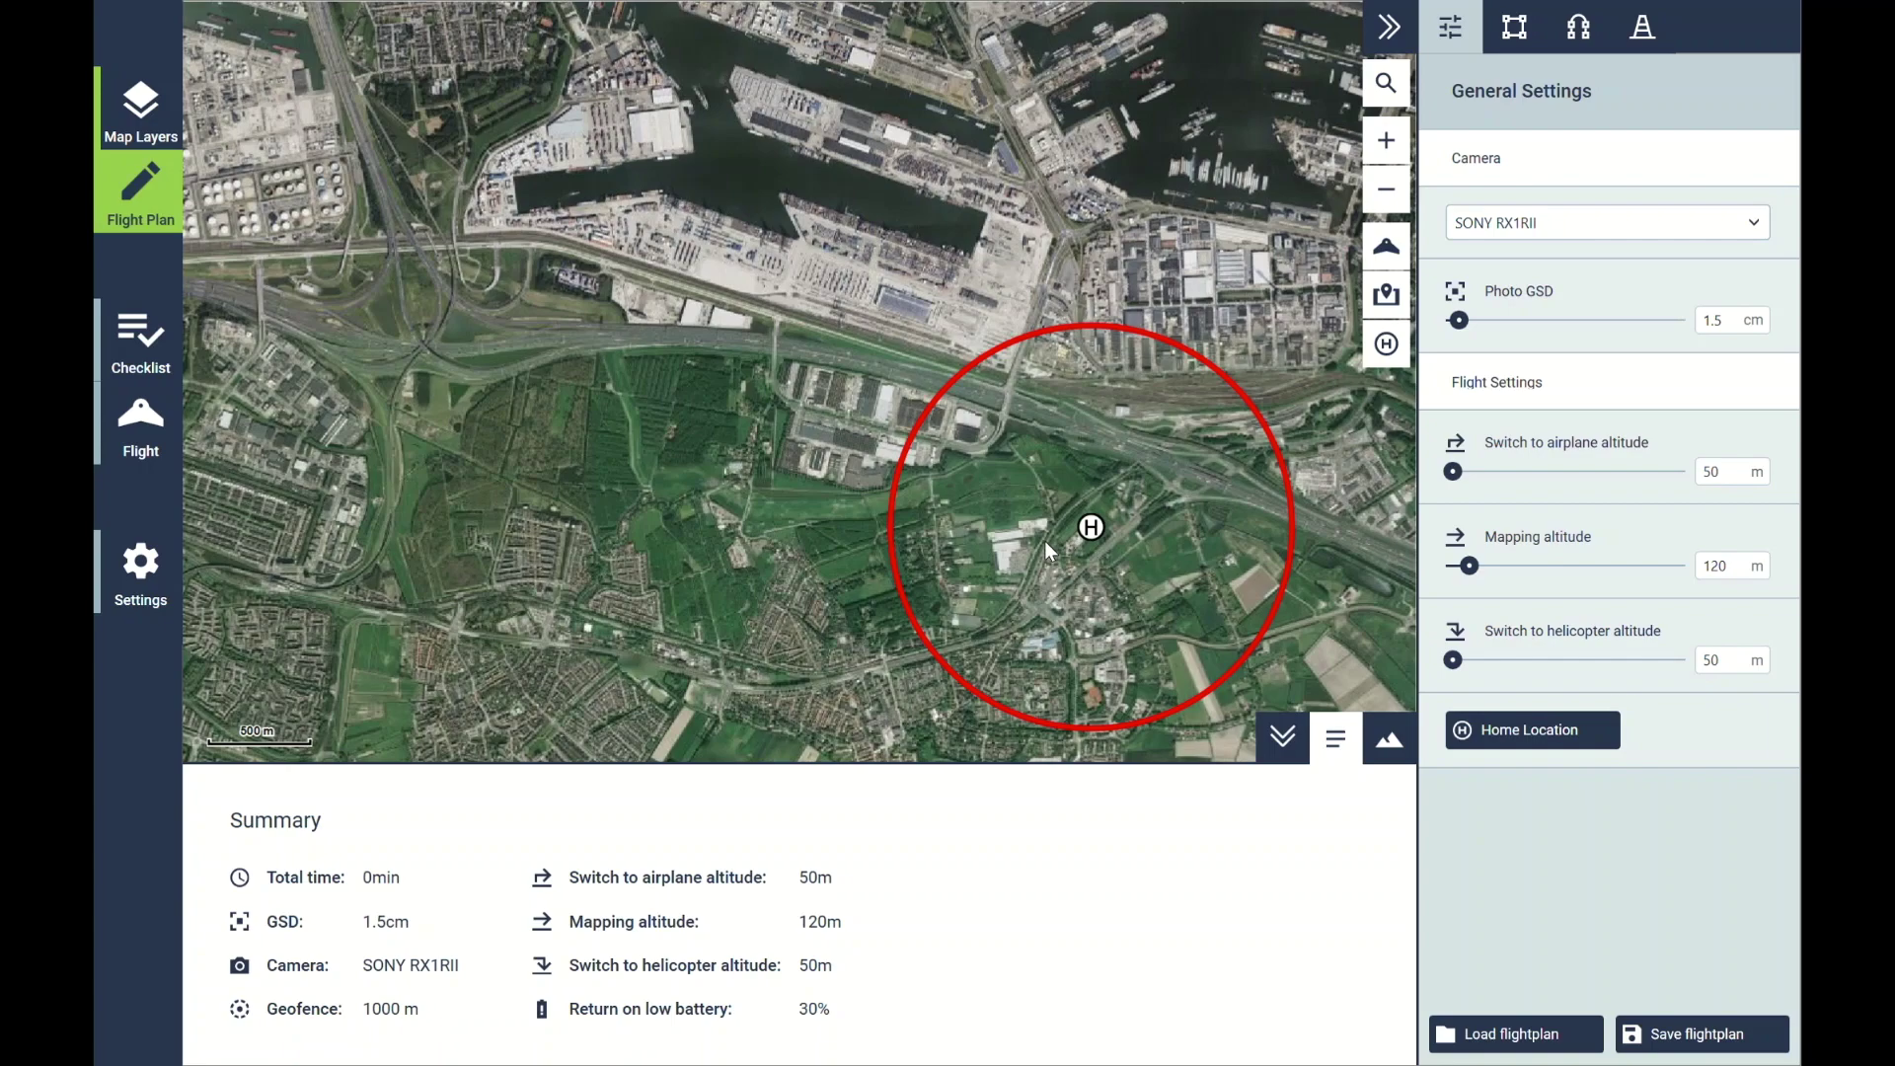
{"action": "scroll", "coordinate": [1047, 541], "scroll_direction": "up", "scroll_amount": 1}
{"action": "scroll", "coordinate": [1112, 543], "scroll_direction": "up", "scroll_amount": 1}
{"action": "left_click_drag", "start_coordinate": [1068, 525], "coordinate": [937, 340]}
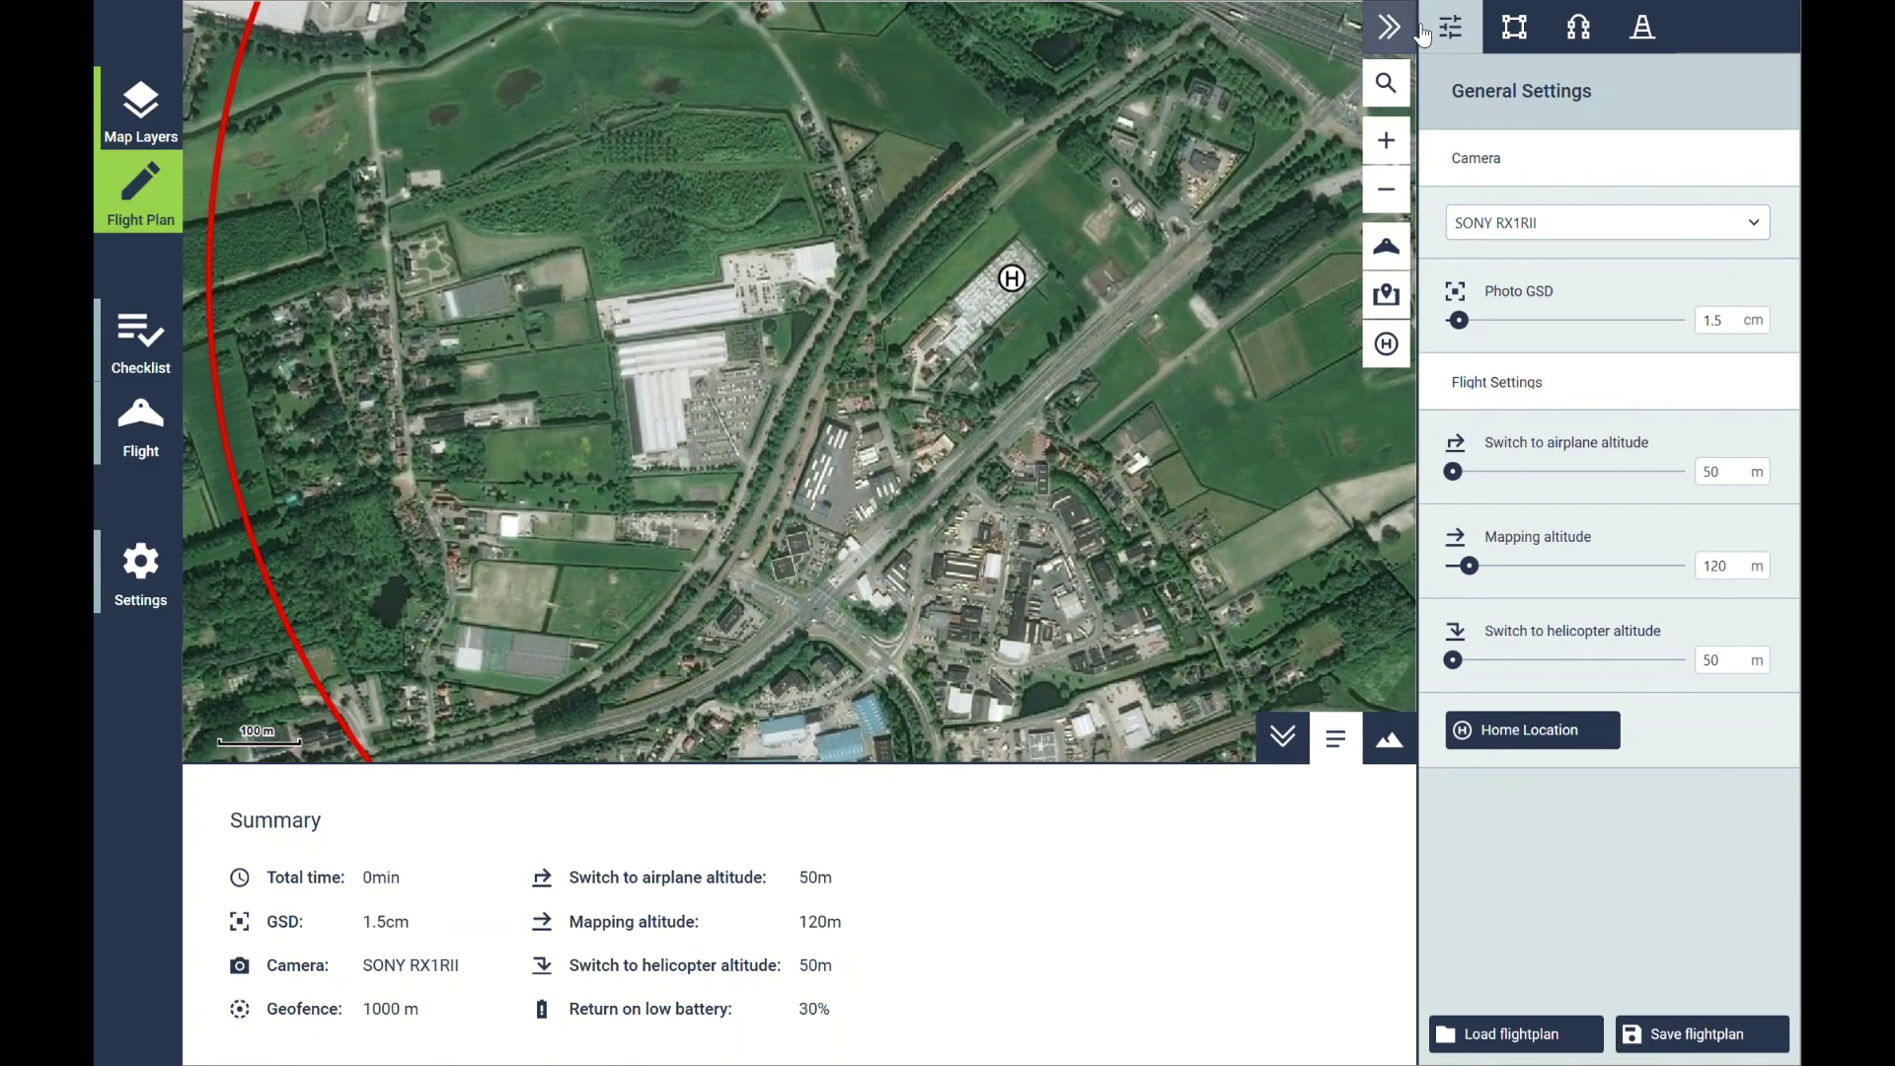
{"action": "left_click", "coordinate": [1515, 30]}
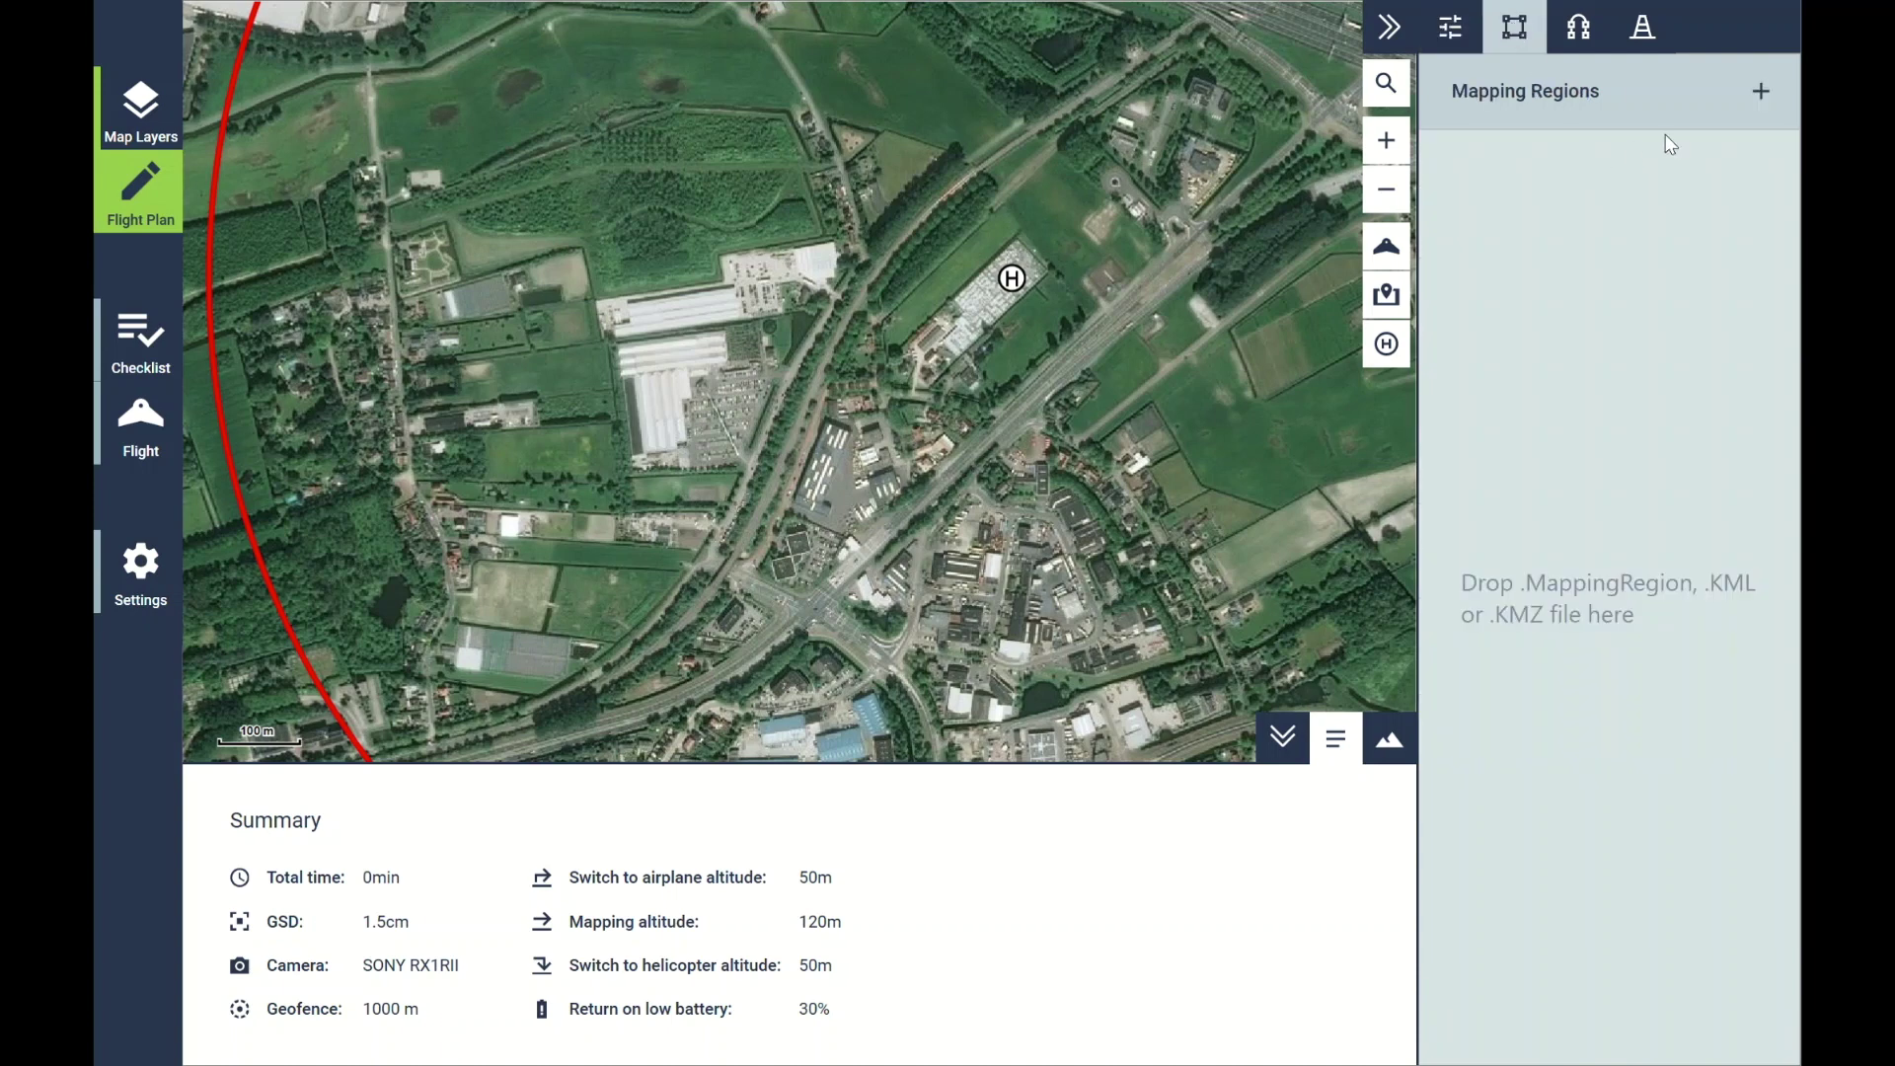
Add a Corridor mapping region with points placed along the road
{"action": "left_click", "coordinate": [1762, 90]}
{"action": "left_click", "coordinate": [1027, 630]}
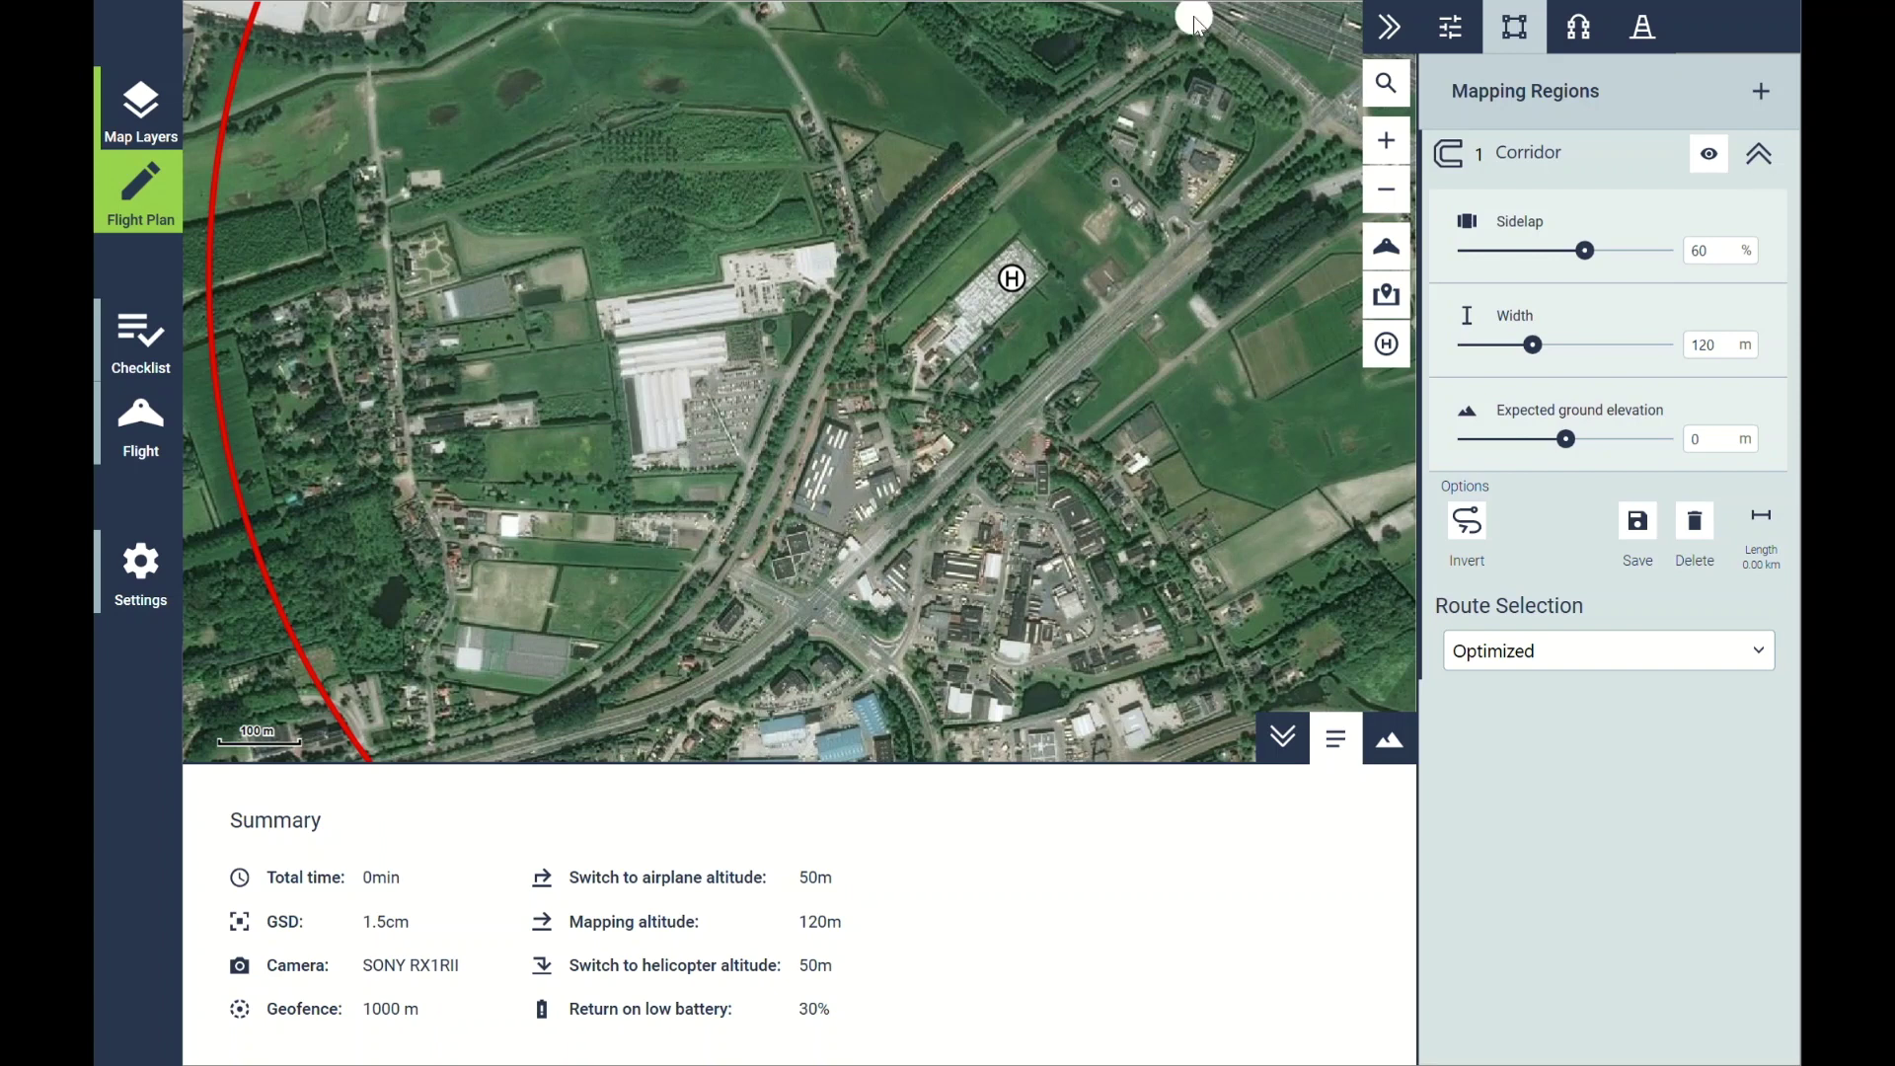
{"action": "left_click", "coordinate": [982, 158]}
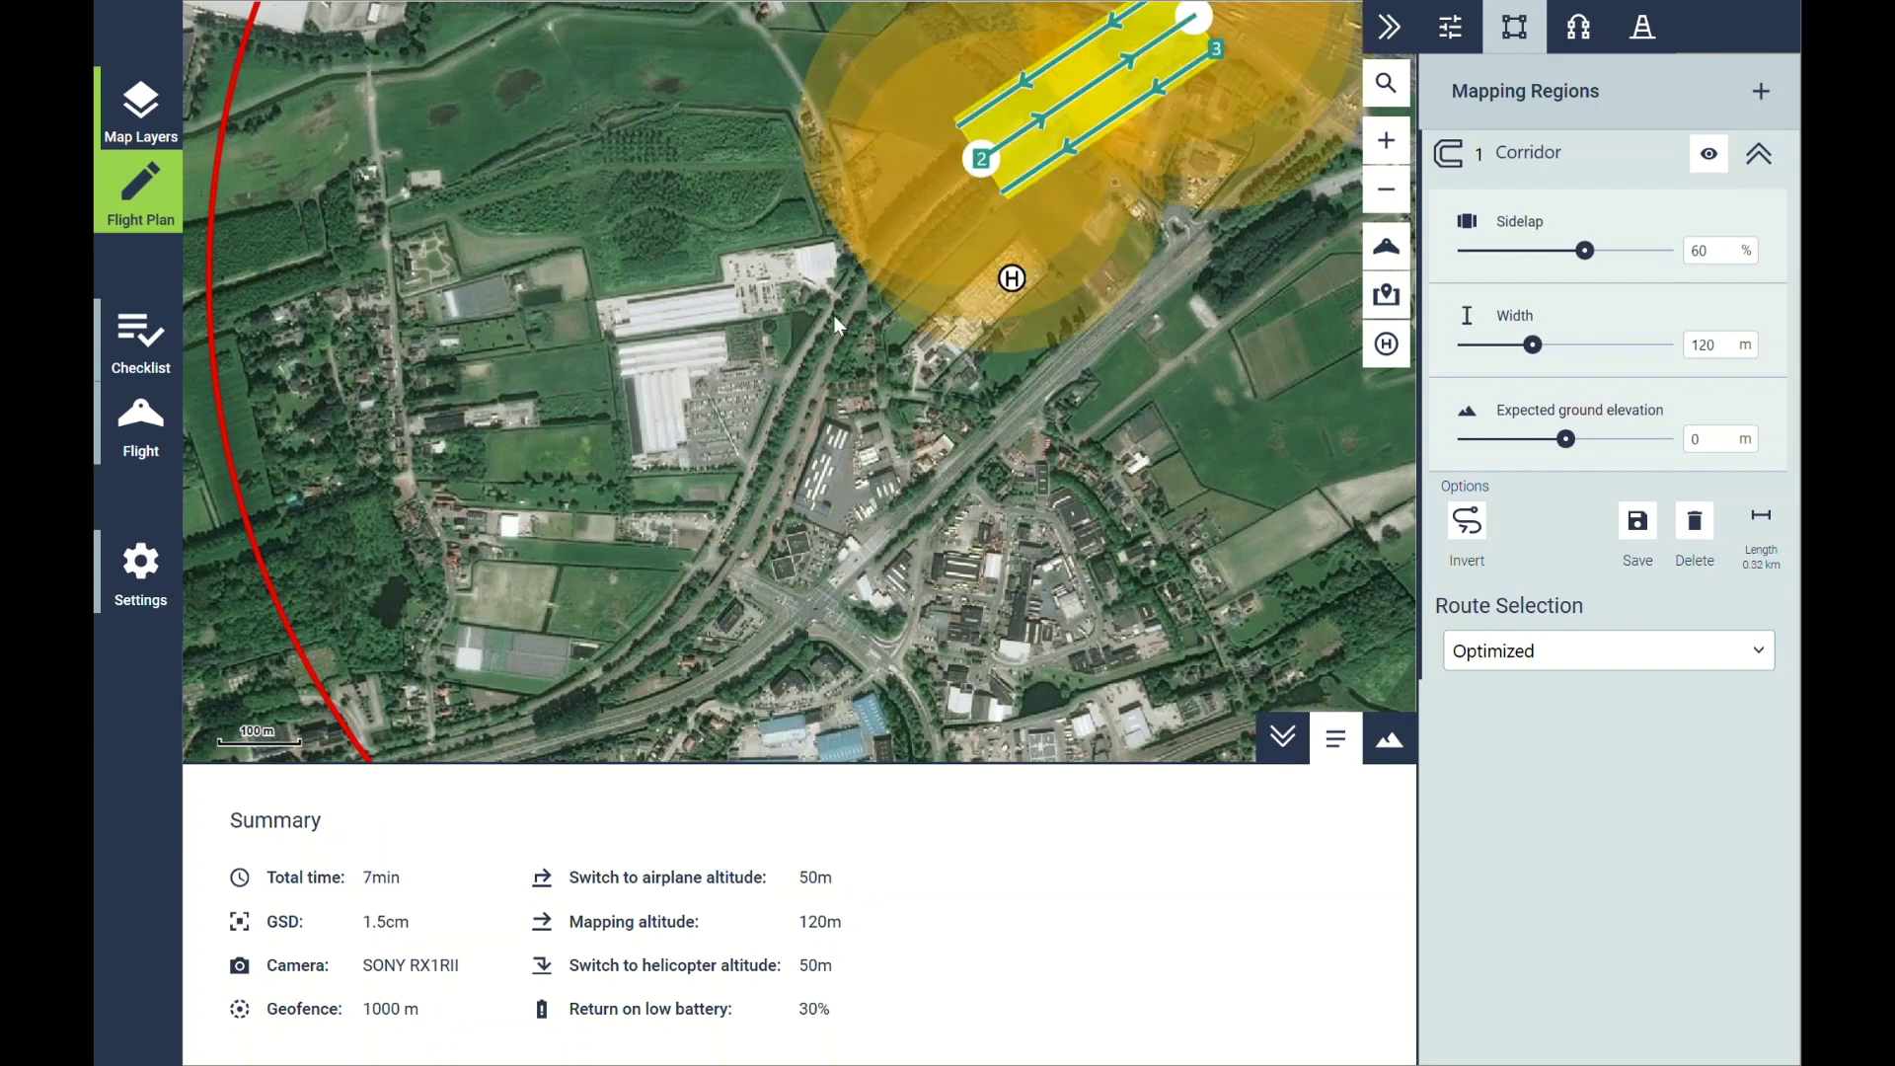
{"action": "left_click", "coordinate": [826, 349]}
{"action": "left_click", "coordinate": [749, 542]}
{"action": "left_click_drag", "start_coordinate": [750, 563], "coordinate": [1041, 406]}
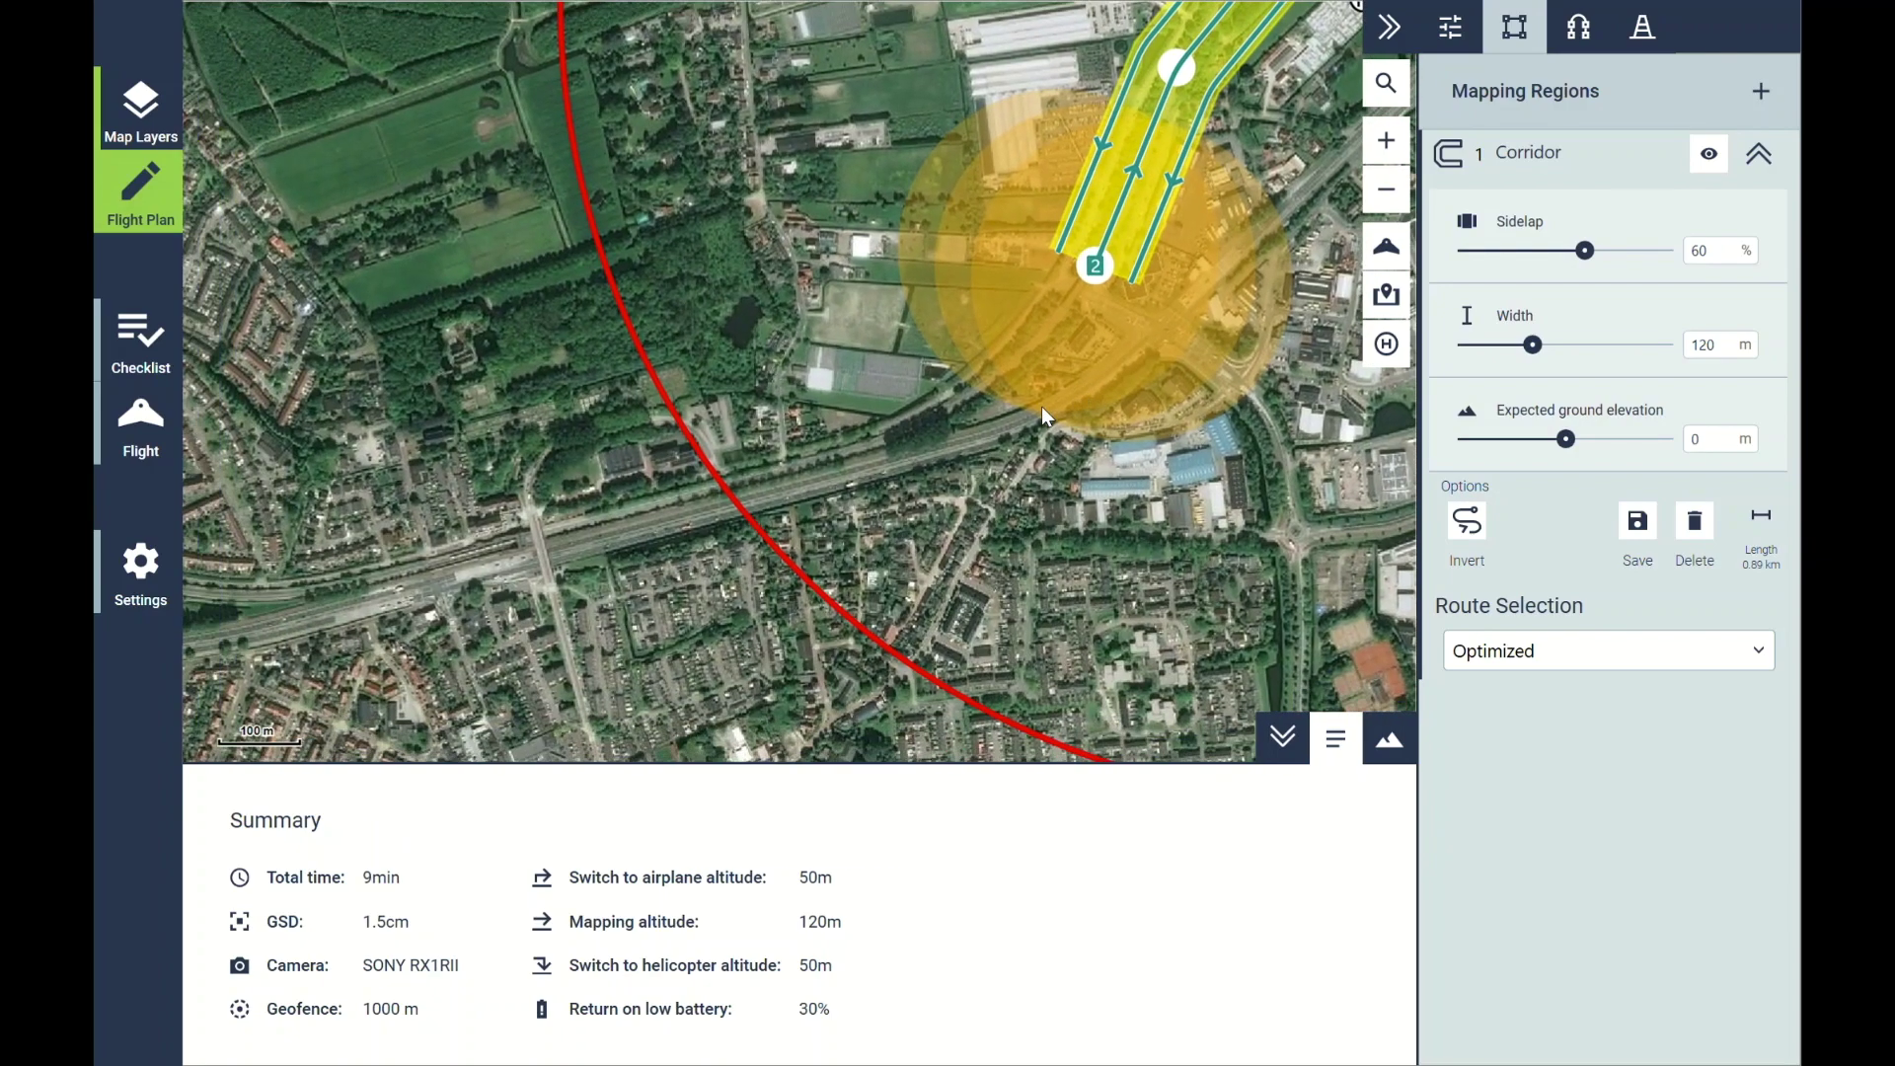
{"action": "left_click", "coordinate": [898, 423]}
{"action": "left_click", "coordinate": [728, 466]}
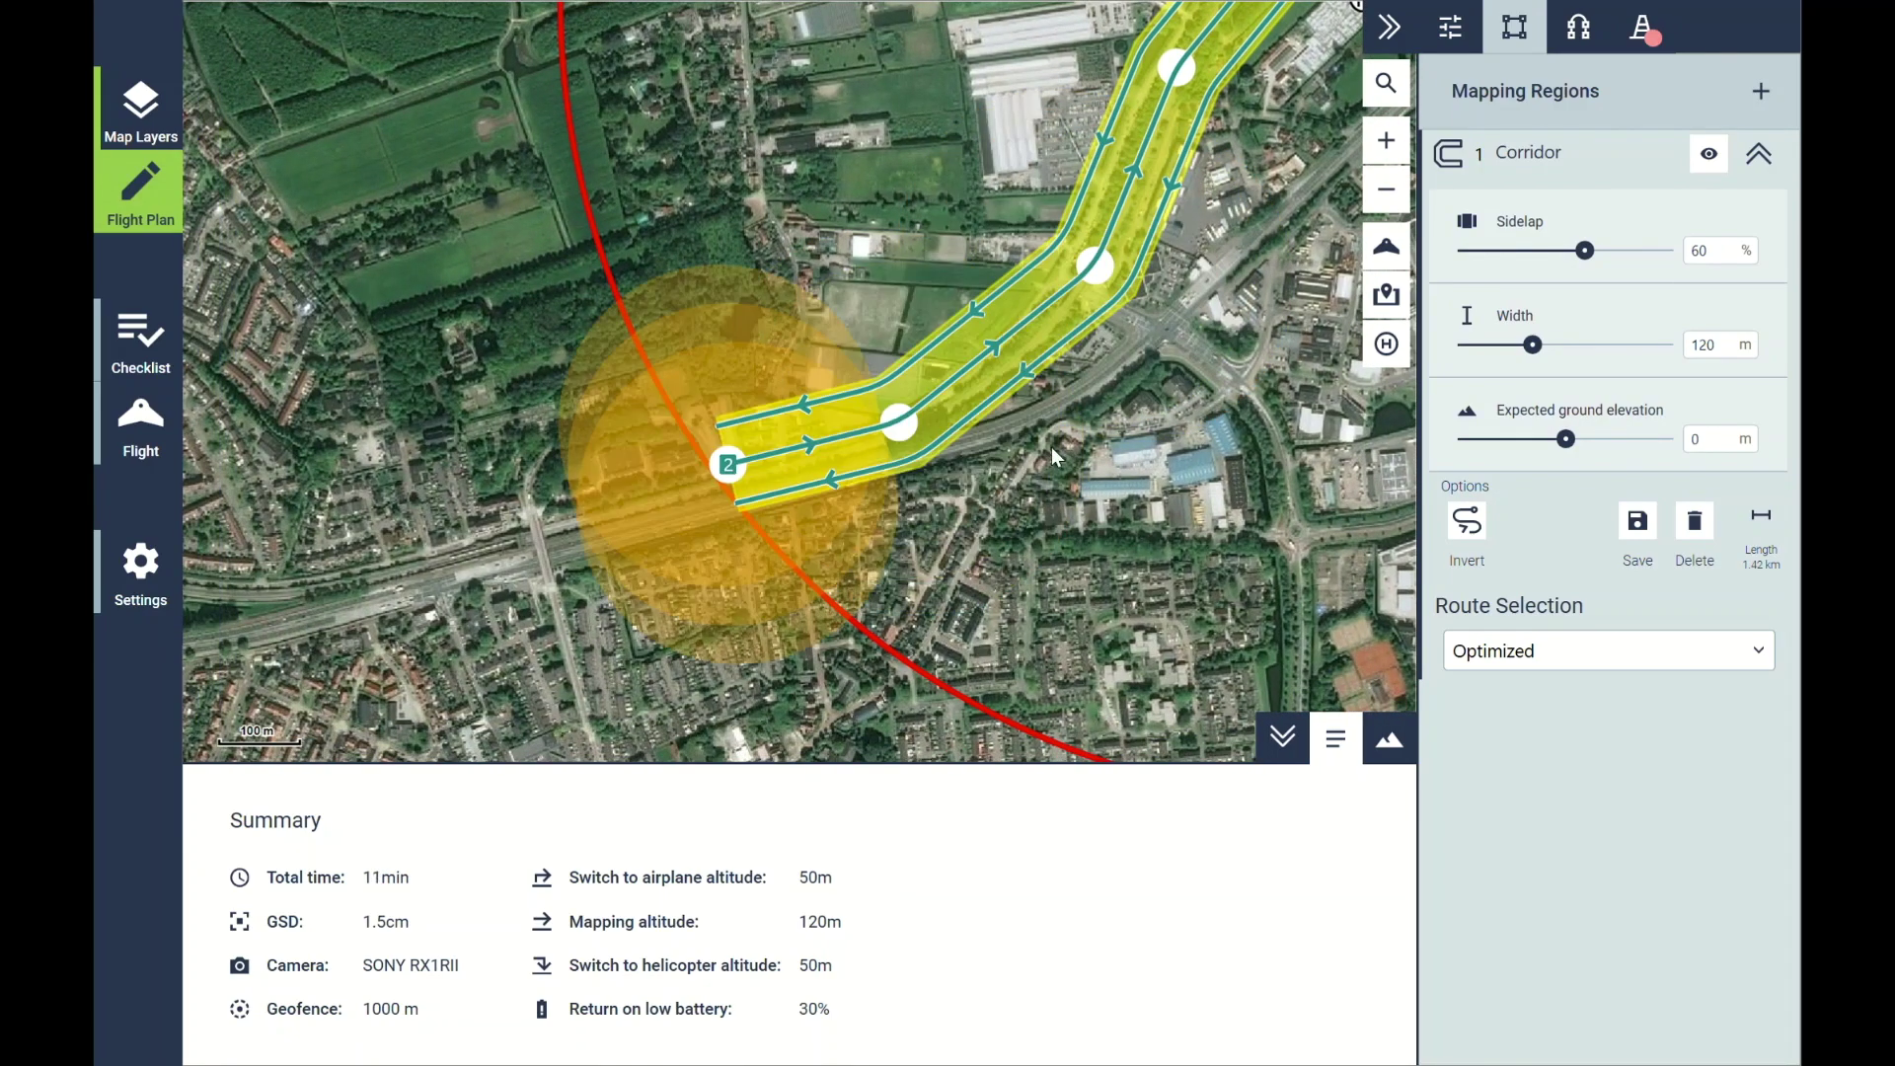
Frame the corridor on the map and widen it to about 176 m
{"action": "scroll", "coordinate": [1135, 394], "scroll_direction": "down", "scroll_amount": 3}
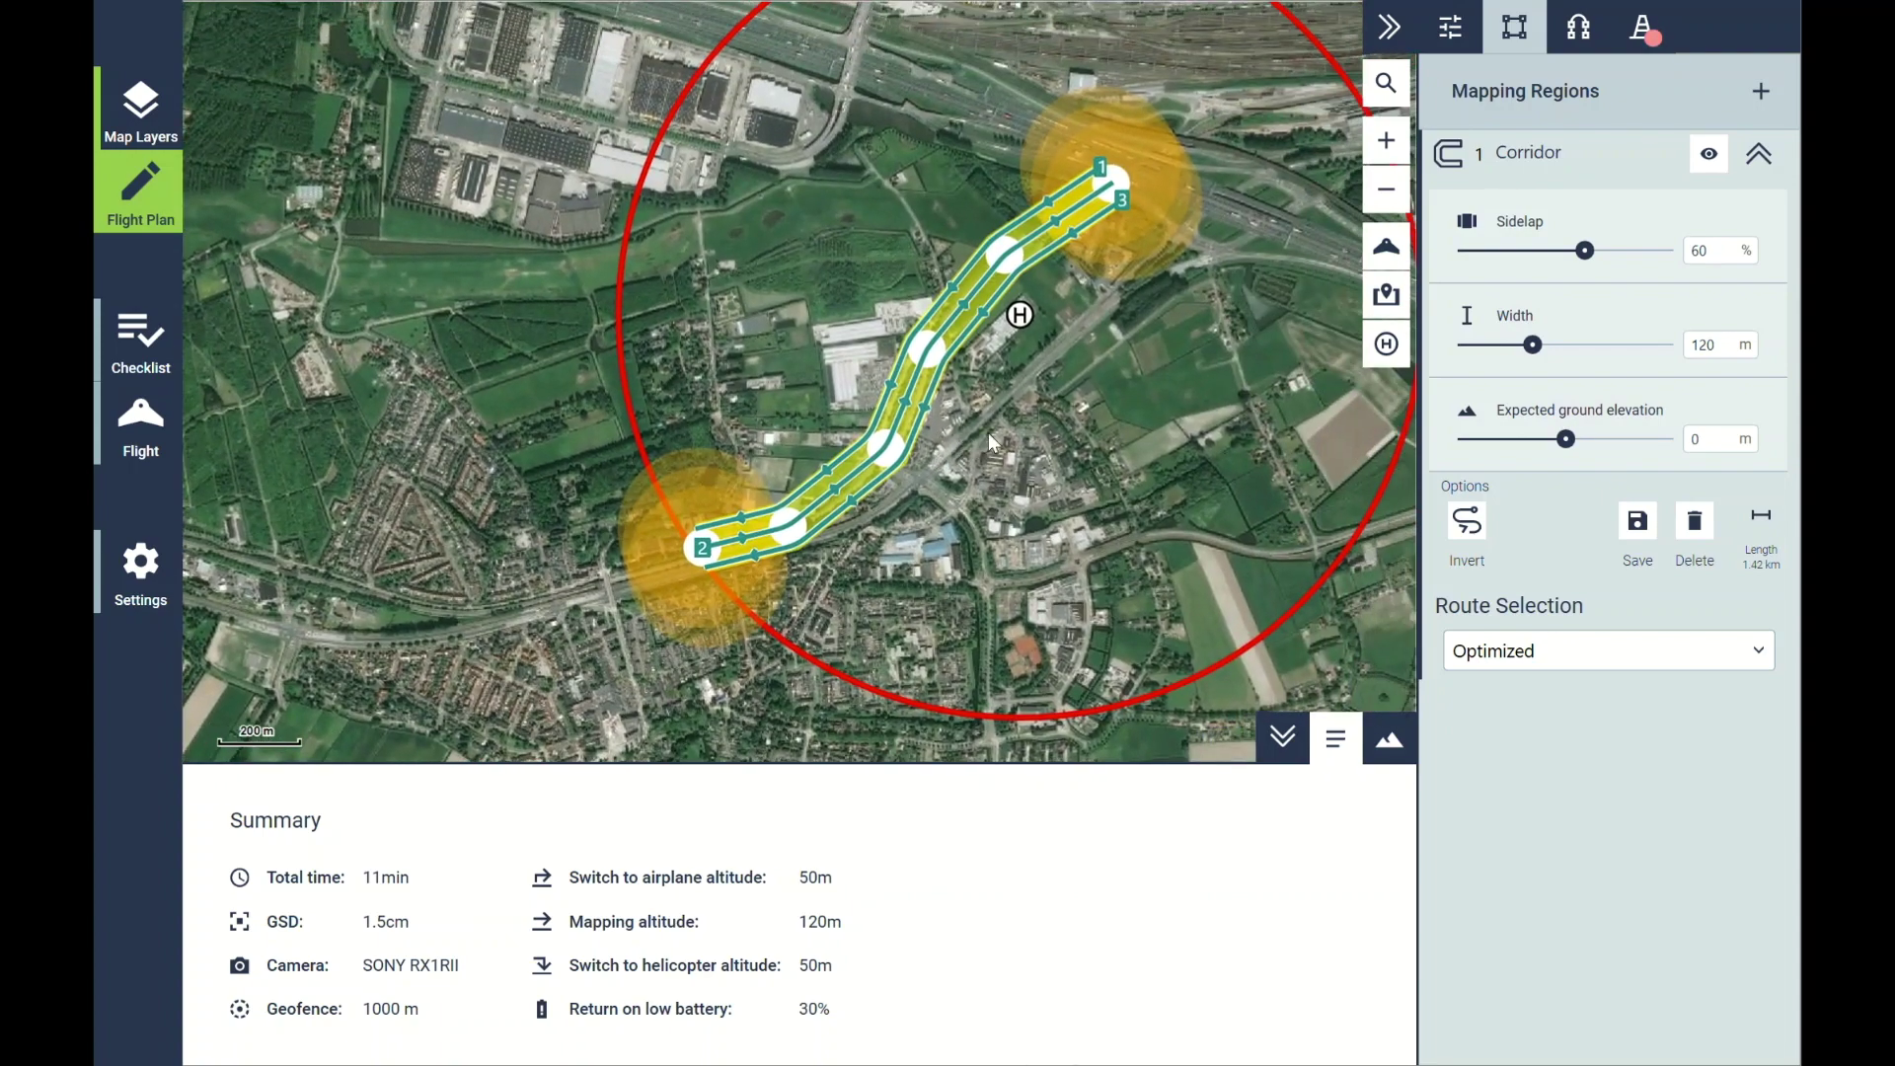
{"action": "scroll", "coordinate": [987, 435], "scroll_direction": "up", "scroll_amount": 2}
{"action": "scroll", "coordinate": [987, 433], "scroll_direction": "up", "scroll_amount": 1}
{"action": "mouse_move", "coordinate": [1009, 452]}
{"action": "left_mouse_down"}
{"action": "mouse_move", "coordinate": [992, 536]}
{"action": "mouse_move", "coordinate": [1028, 522]}
{"action": "left_mouse_up"}
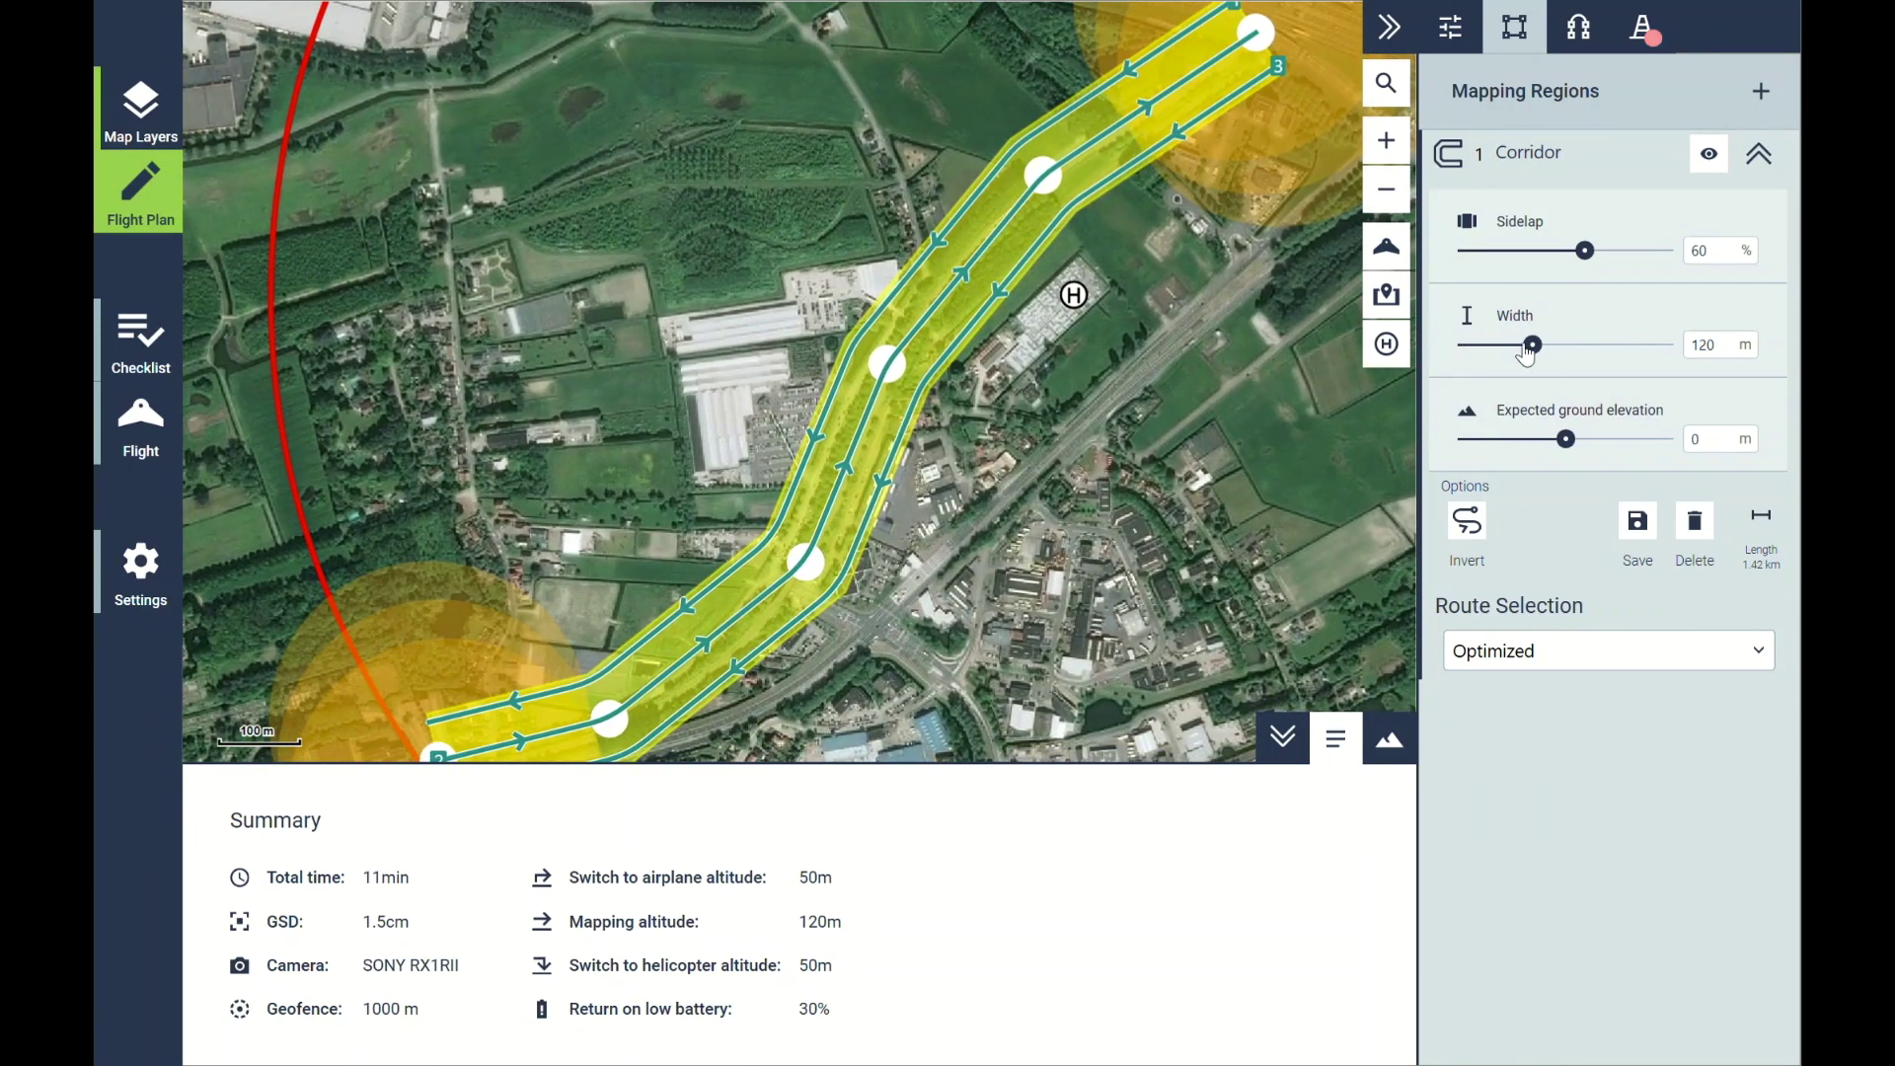
{"action": "left_click_drag", "start_coordinate": [1520, 352], "coordinate": [1570, 364]}
Set the corridor width back to 120 m
{"action": "double_click", "coordinate": [1698, 344]}
{"action": "type", "text": "1"}
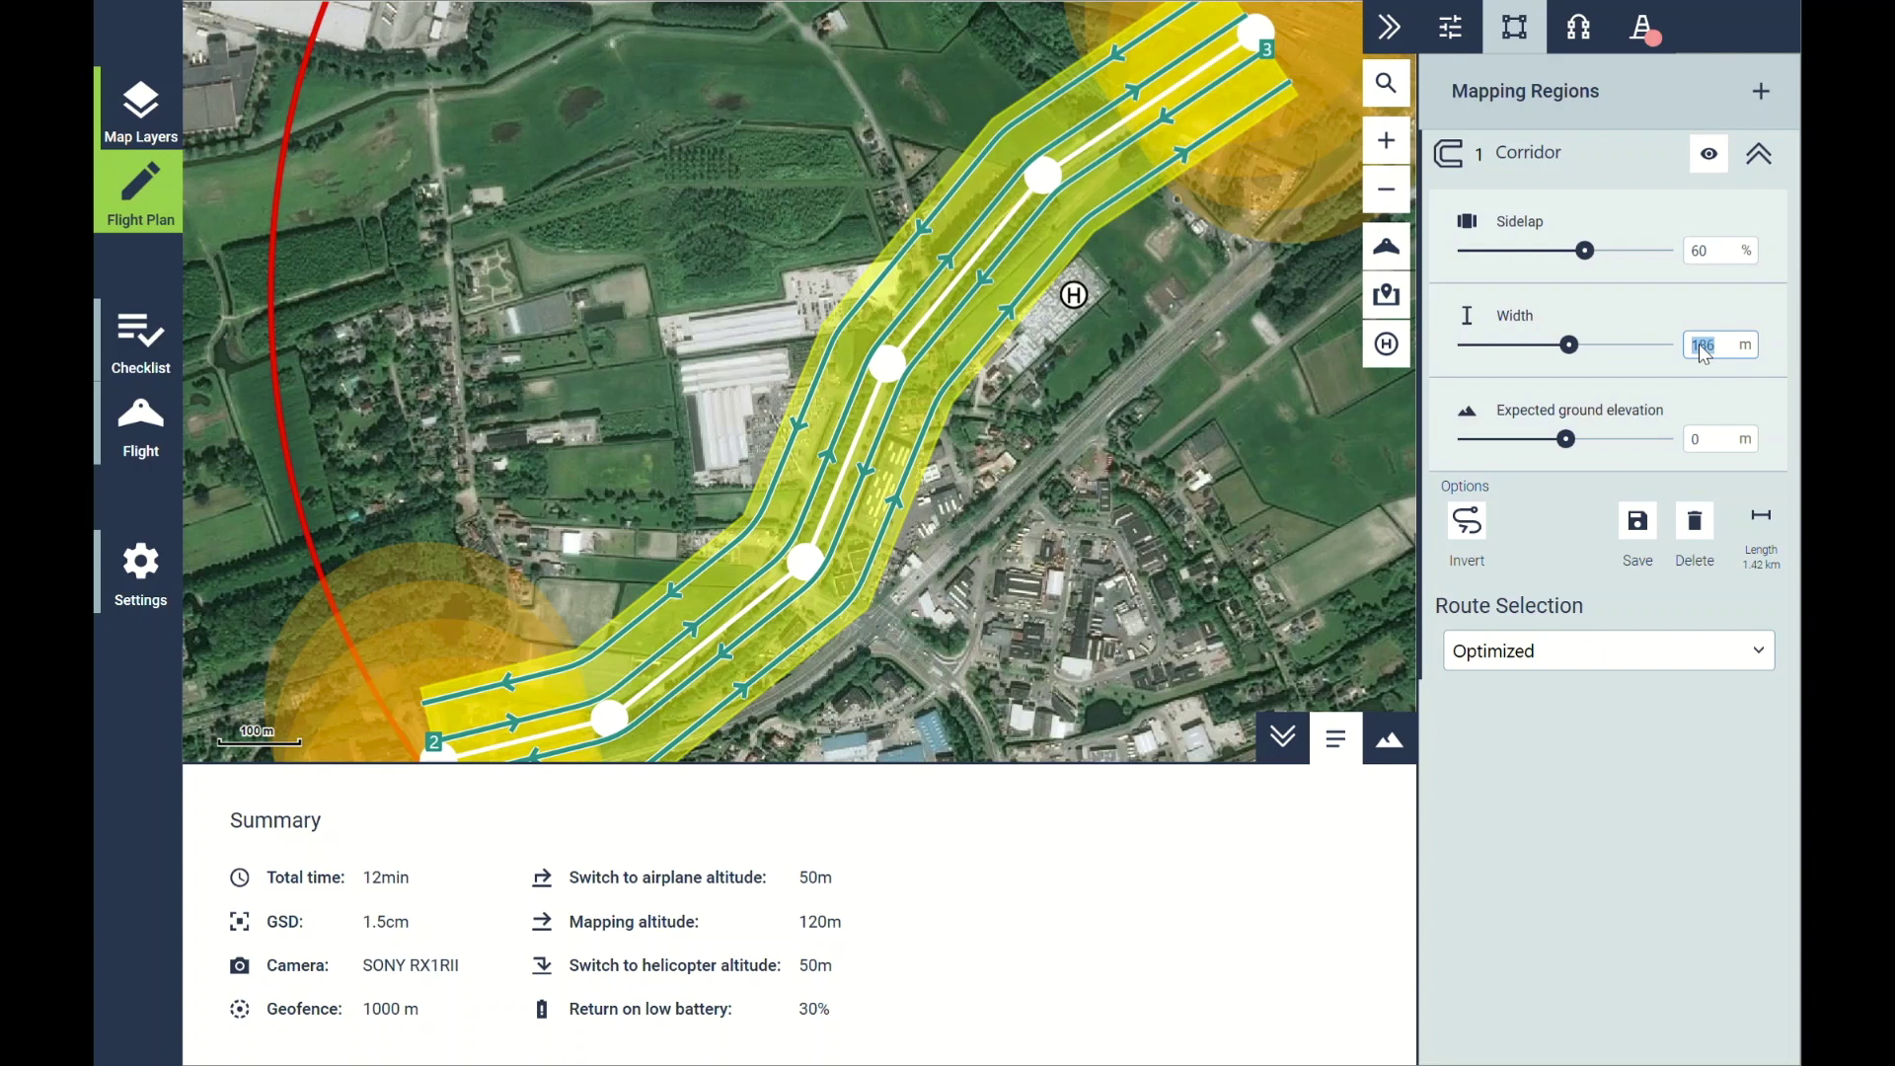
{"action": "type", "text": "20"}
{"action": "key", "text": "Tab"}
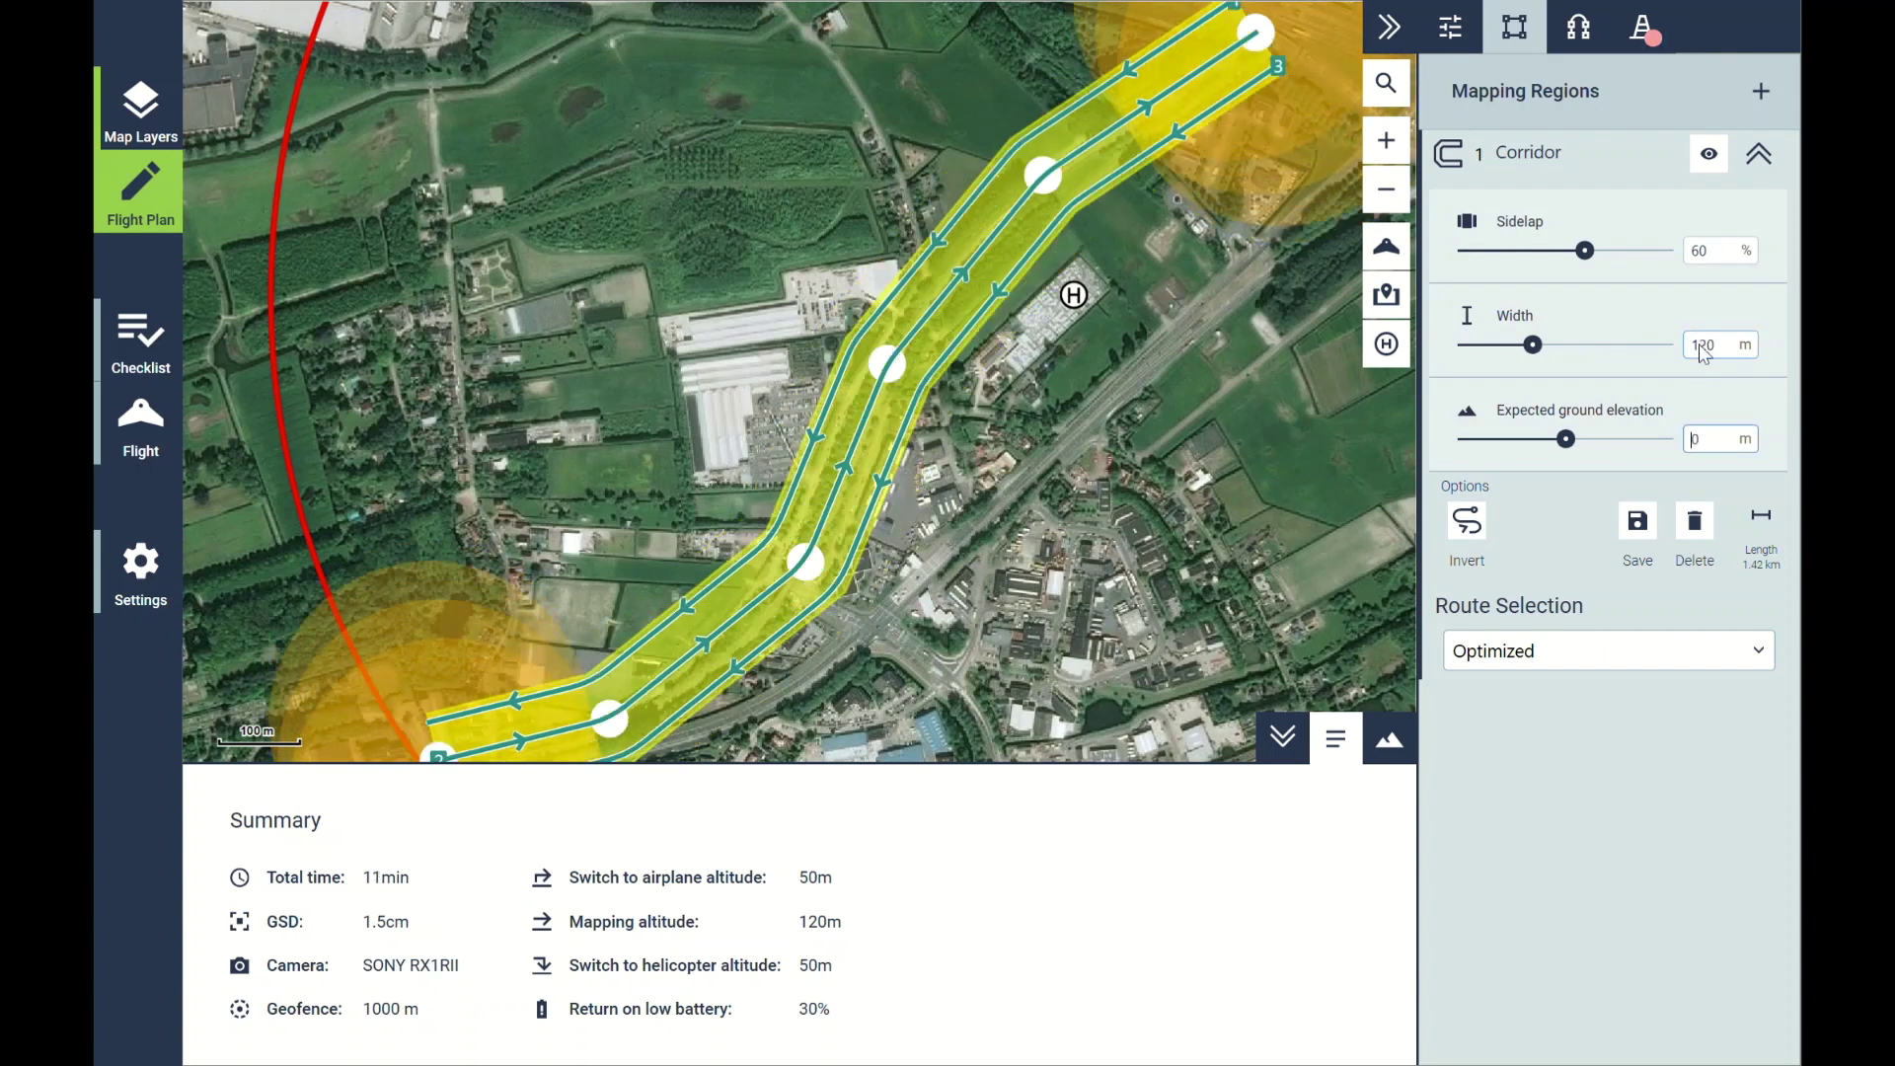
{"action": "left_click_drag", "start_coordinate": [1601, 262], "coordinate": [1596, 259]}
Try the Basic and Grouped route selections, then settle on Optimized
{"action": "left_click", "coordinate": [1489, 707]}
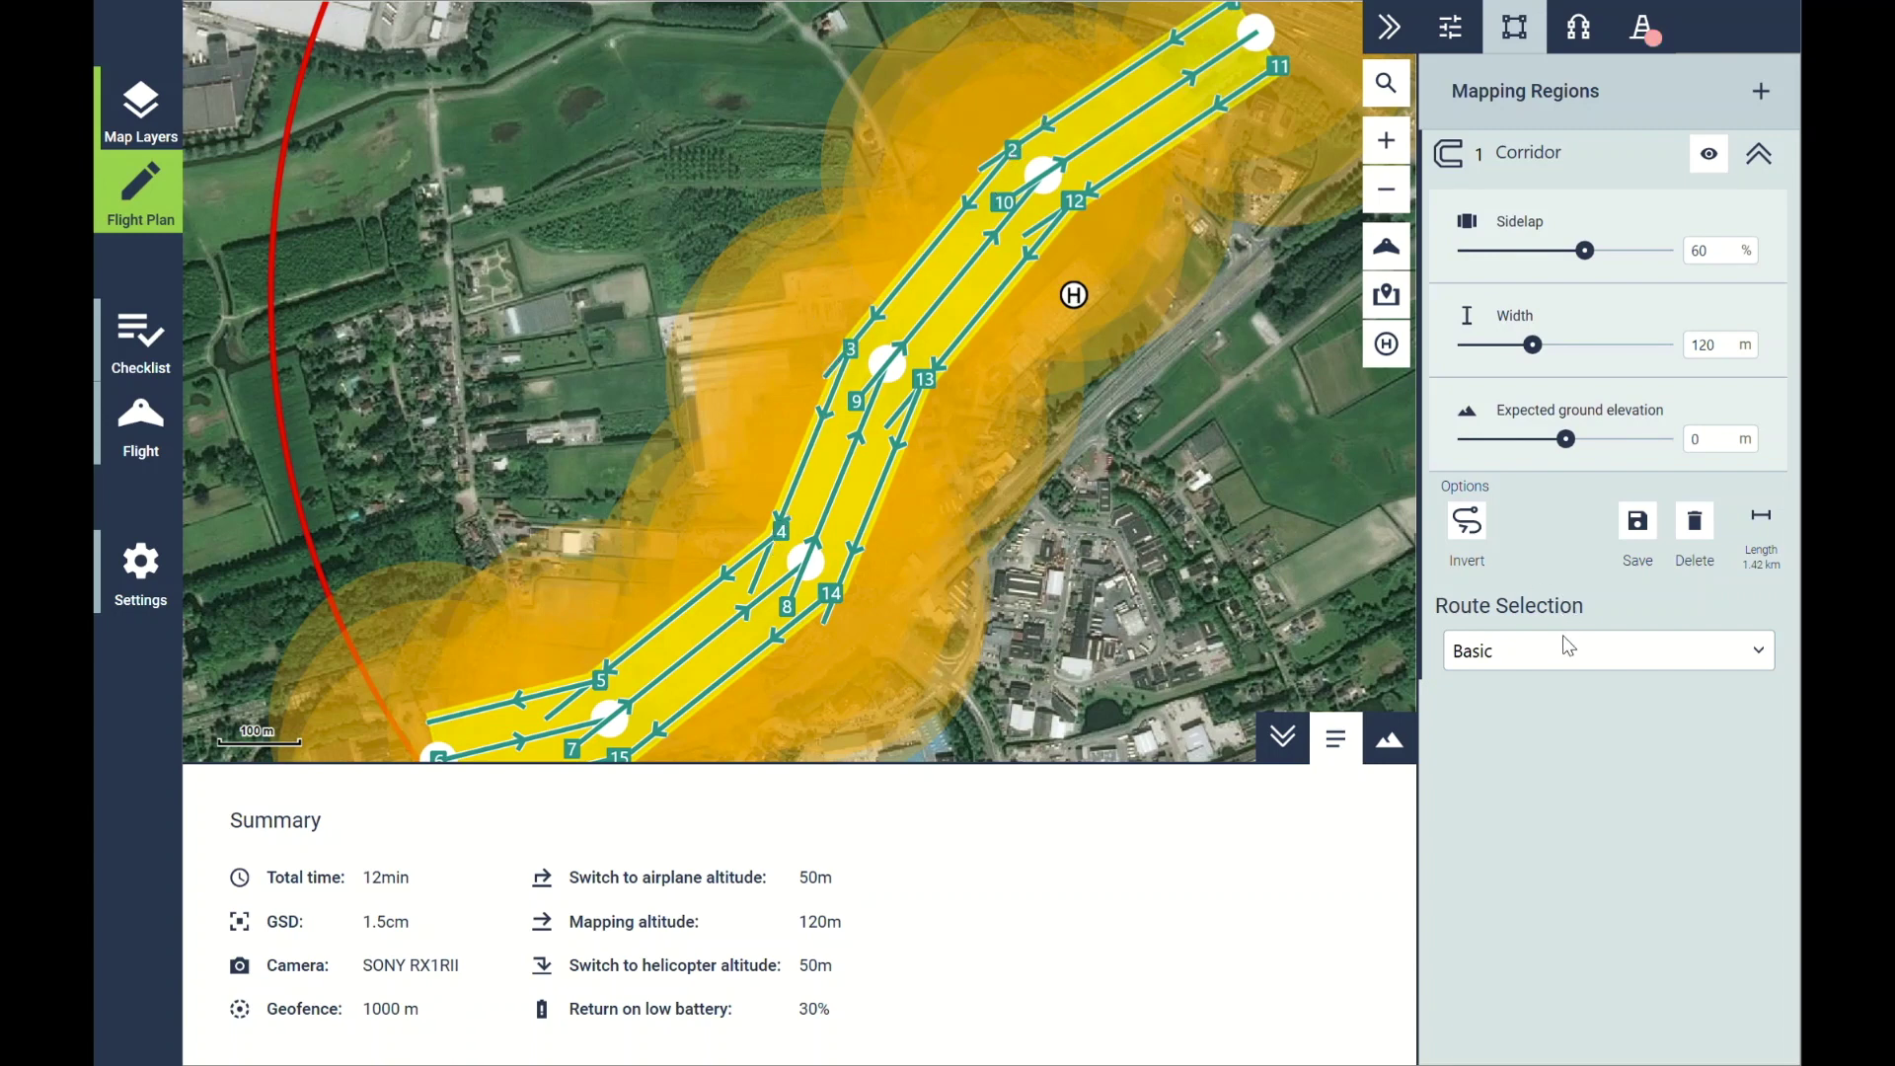
{"action": "key", "text": "Down"}
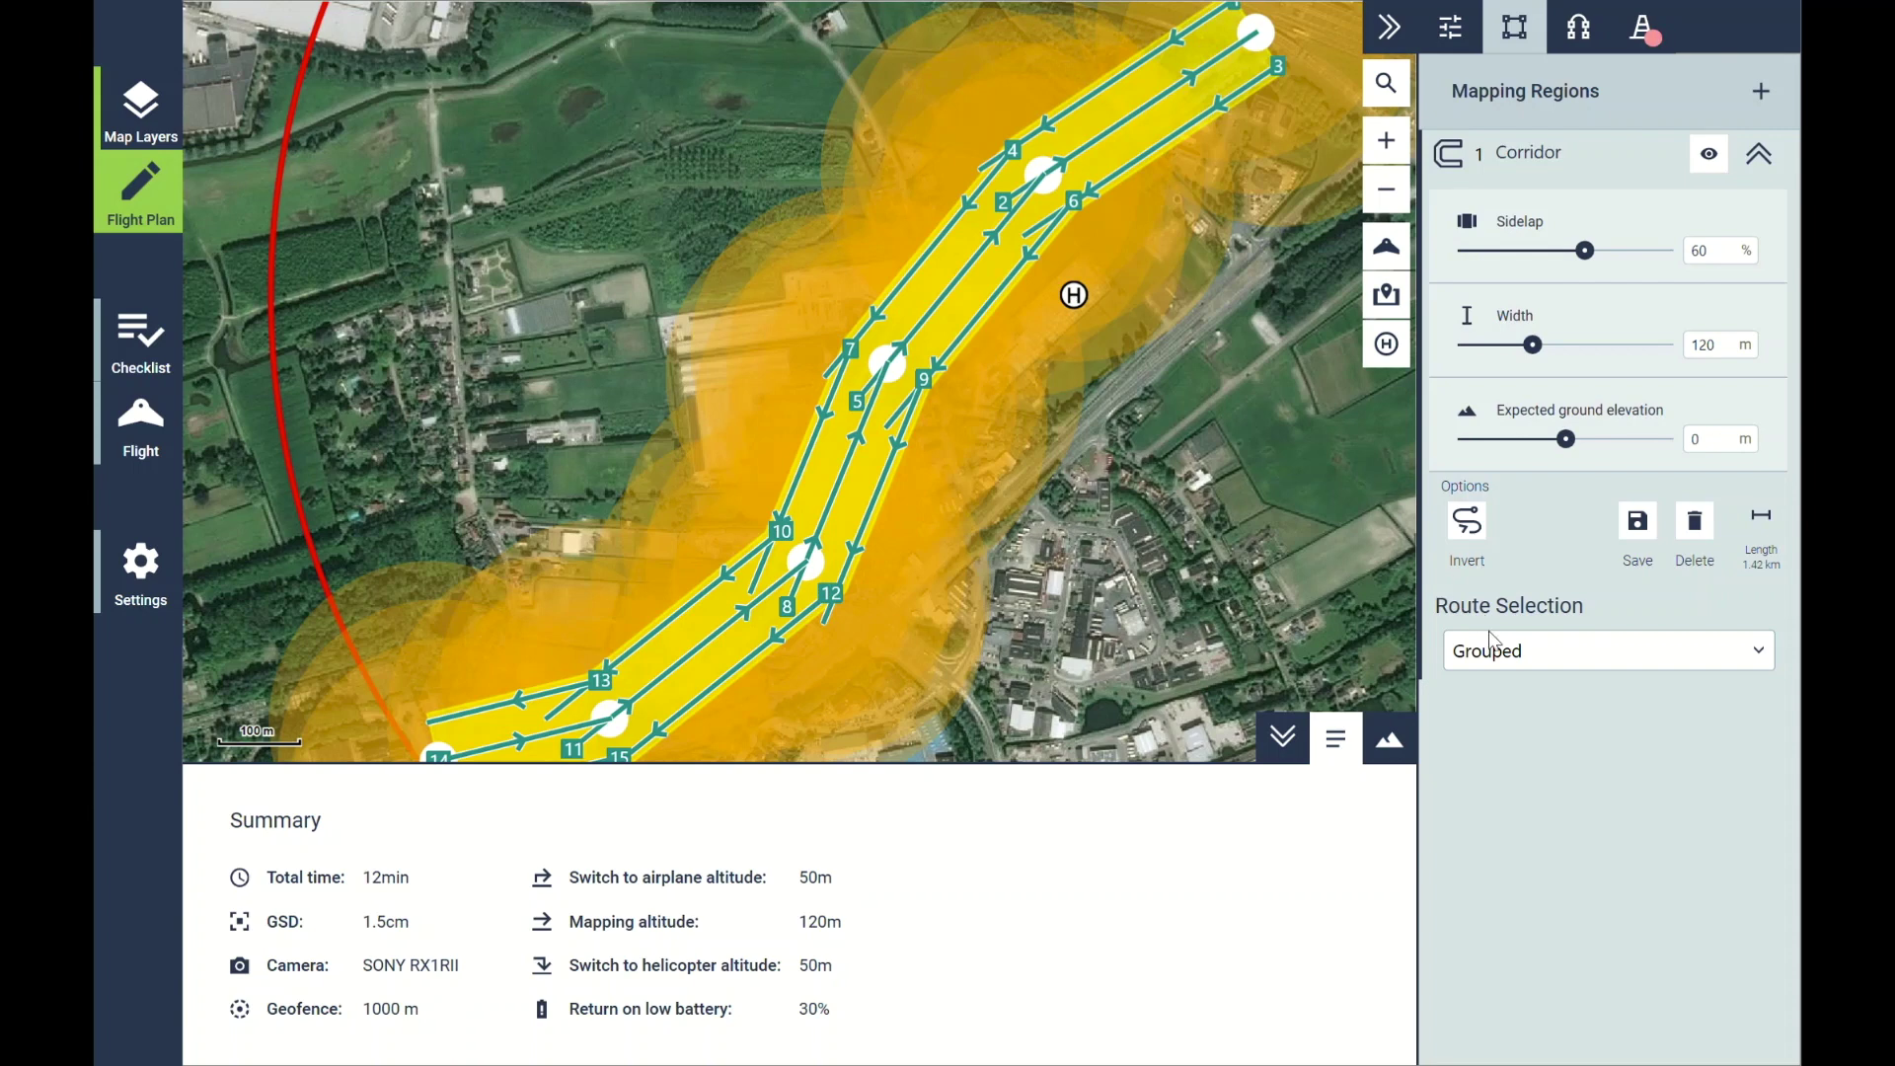
{"action": "left_click", "coordinate": [1514, 709]}
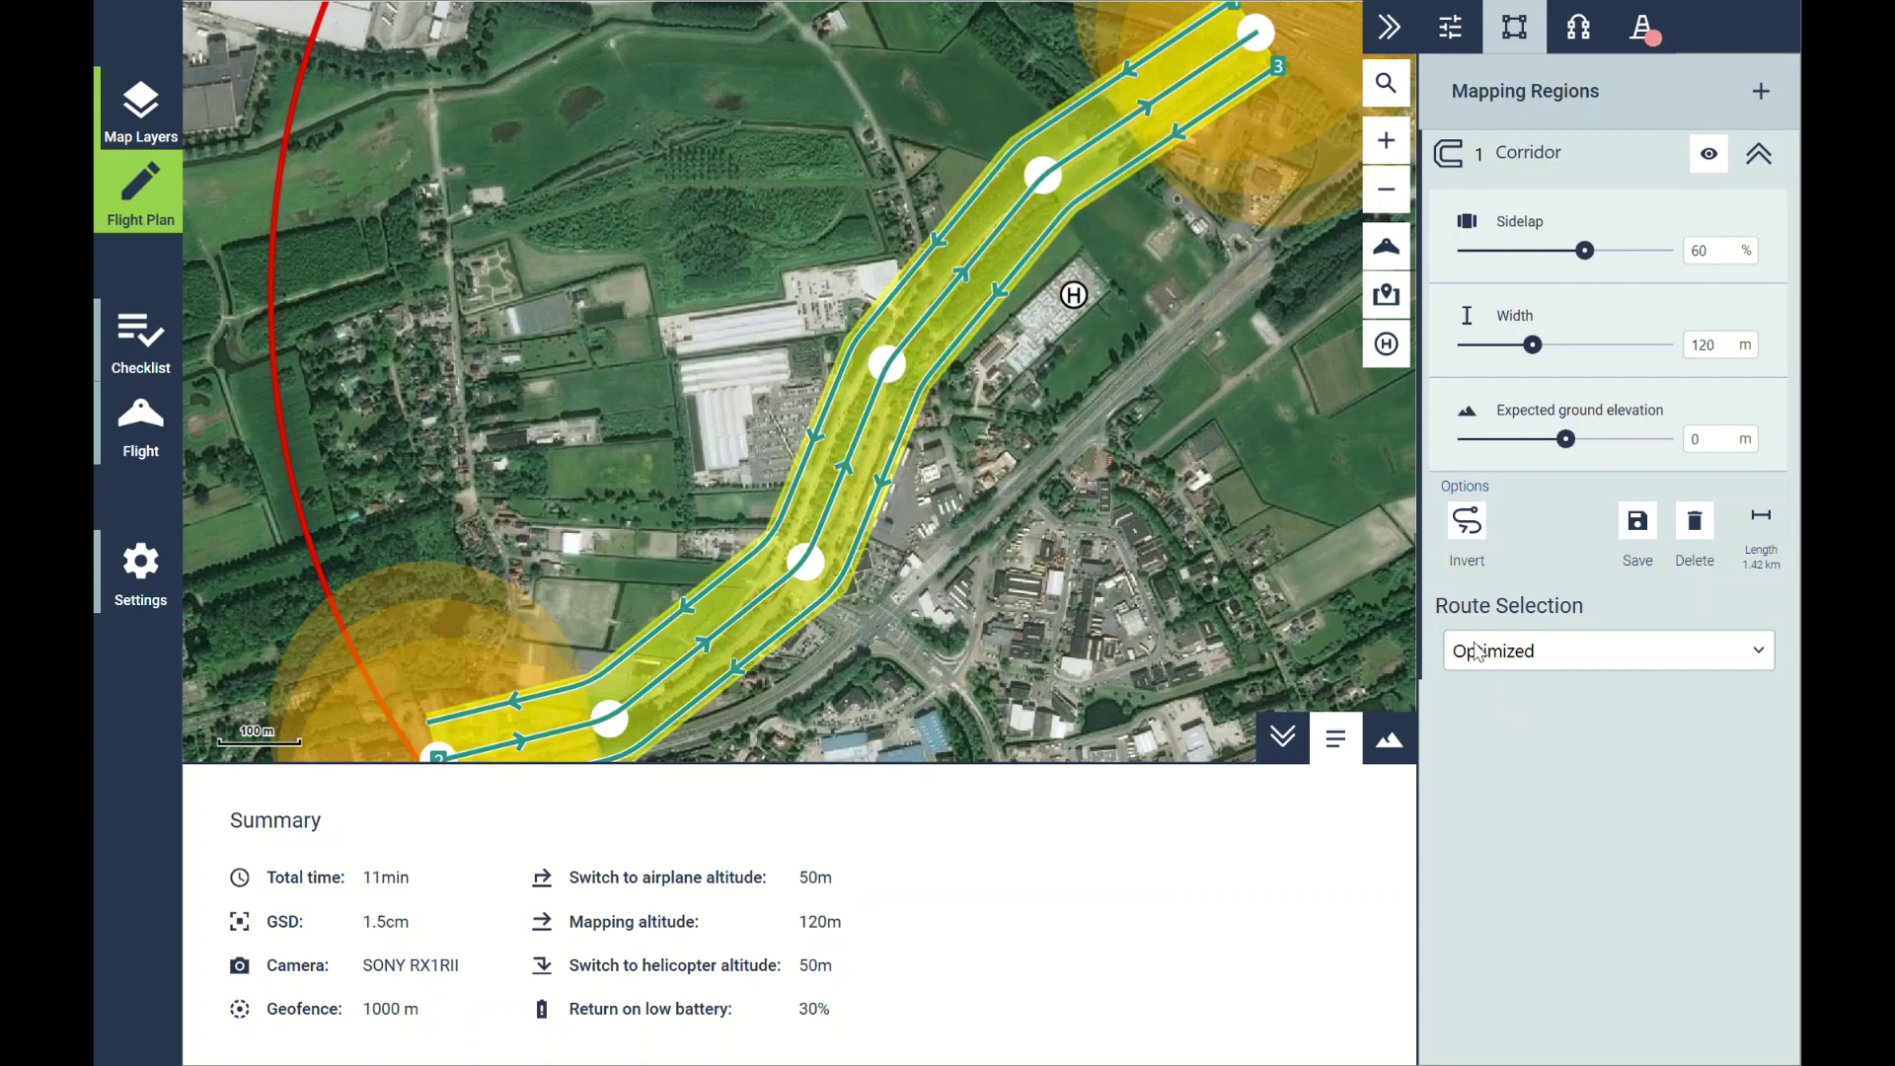
{"action": "left_click", "coordinate": [1643, 27]}
Set the geofence radius to 1500 m, recentre the map on the corridor, and open the Checklist
{"action": "left_click", "coordinate": [1735, 202]}
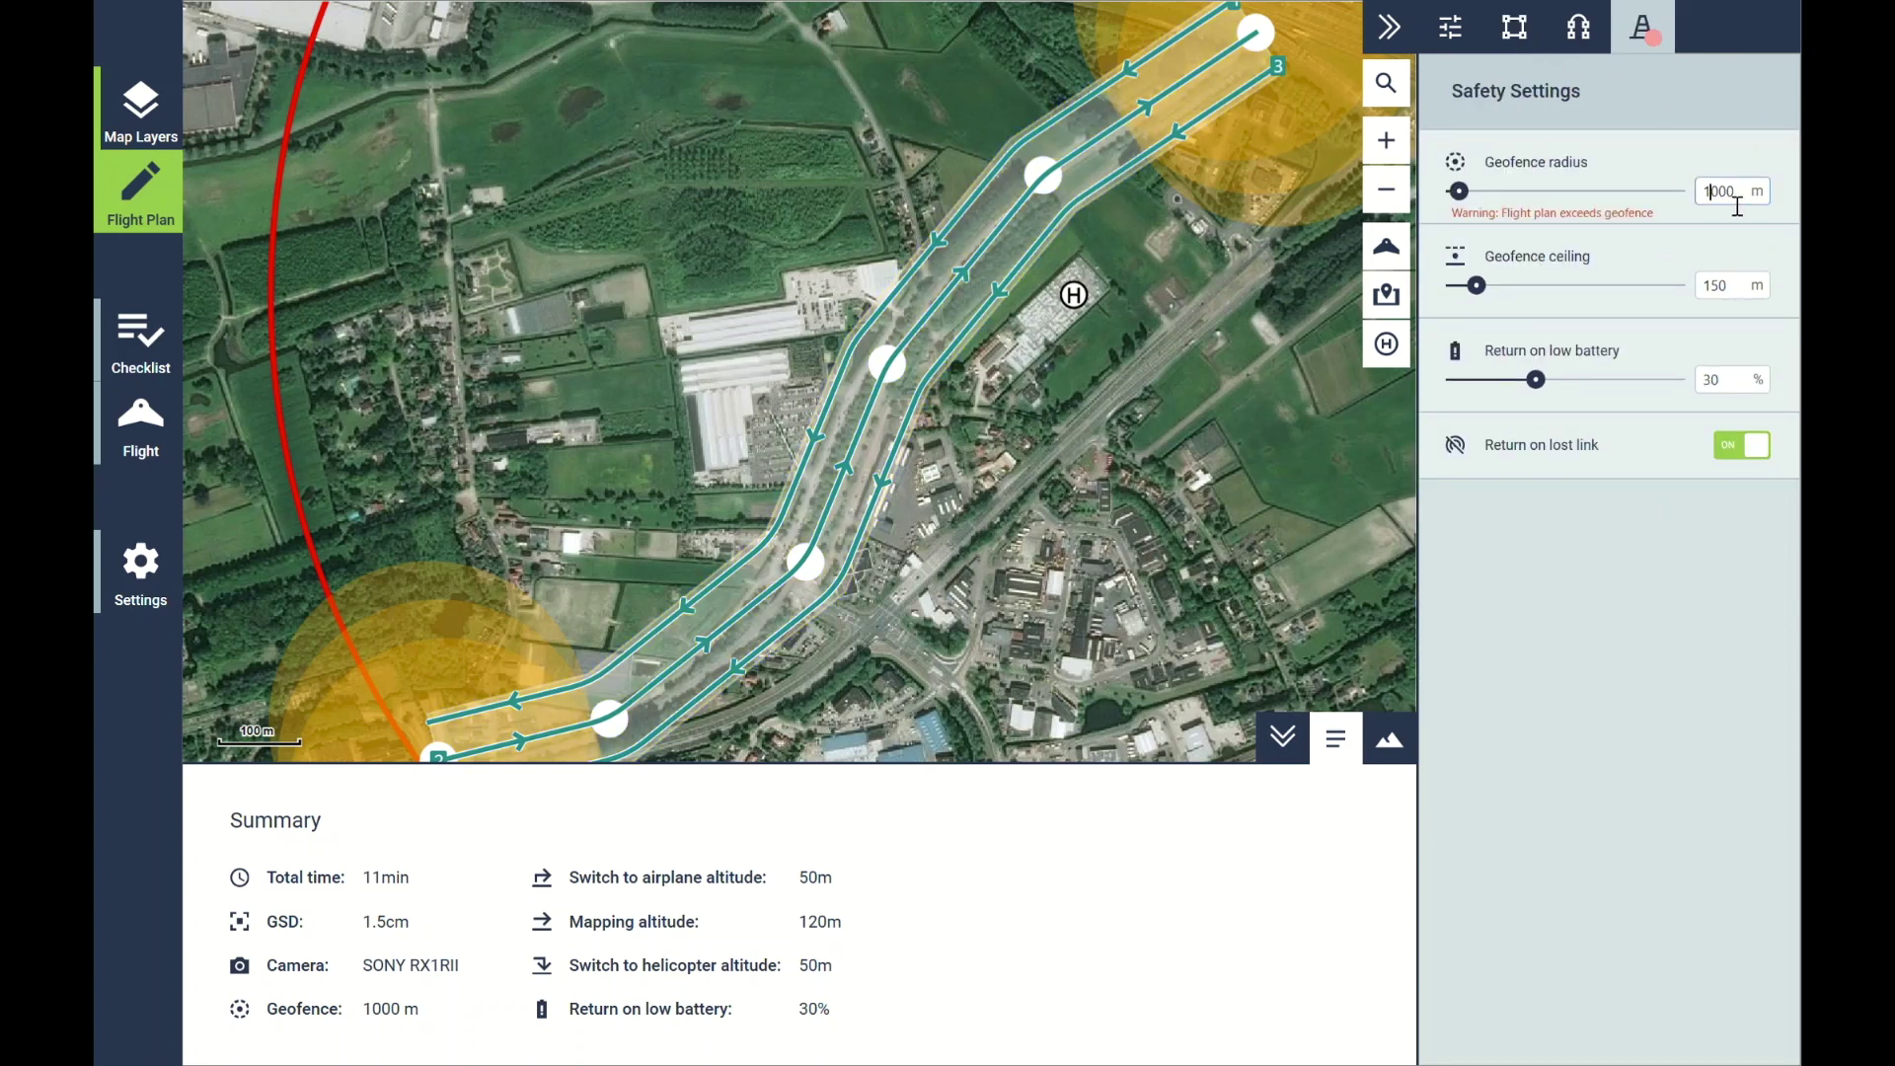
{"action": "key", "text": "BackSpace"}
{"action": "key", "text": "BackSpace"}
{"action": "key", "text": "BackSpace"}
{"action": "type", "text": "500"}
{"action": "key", "text": "Tab"}
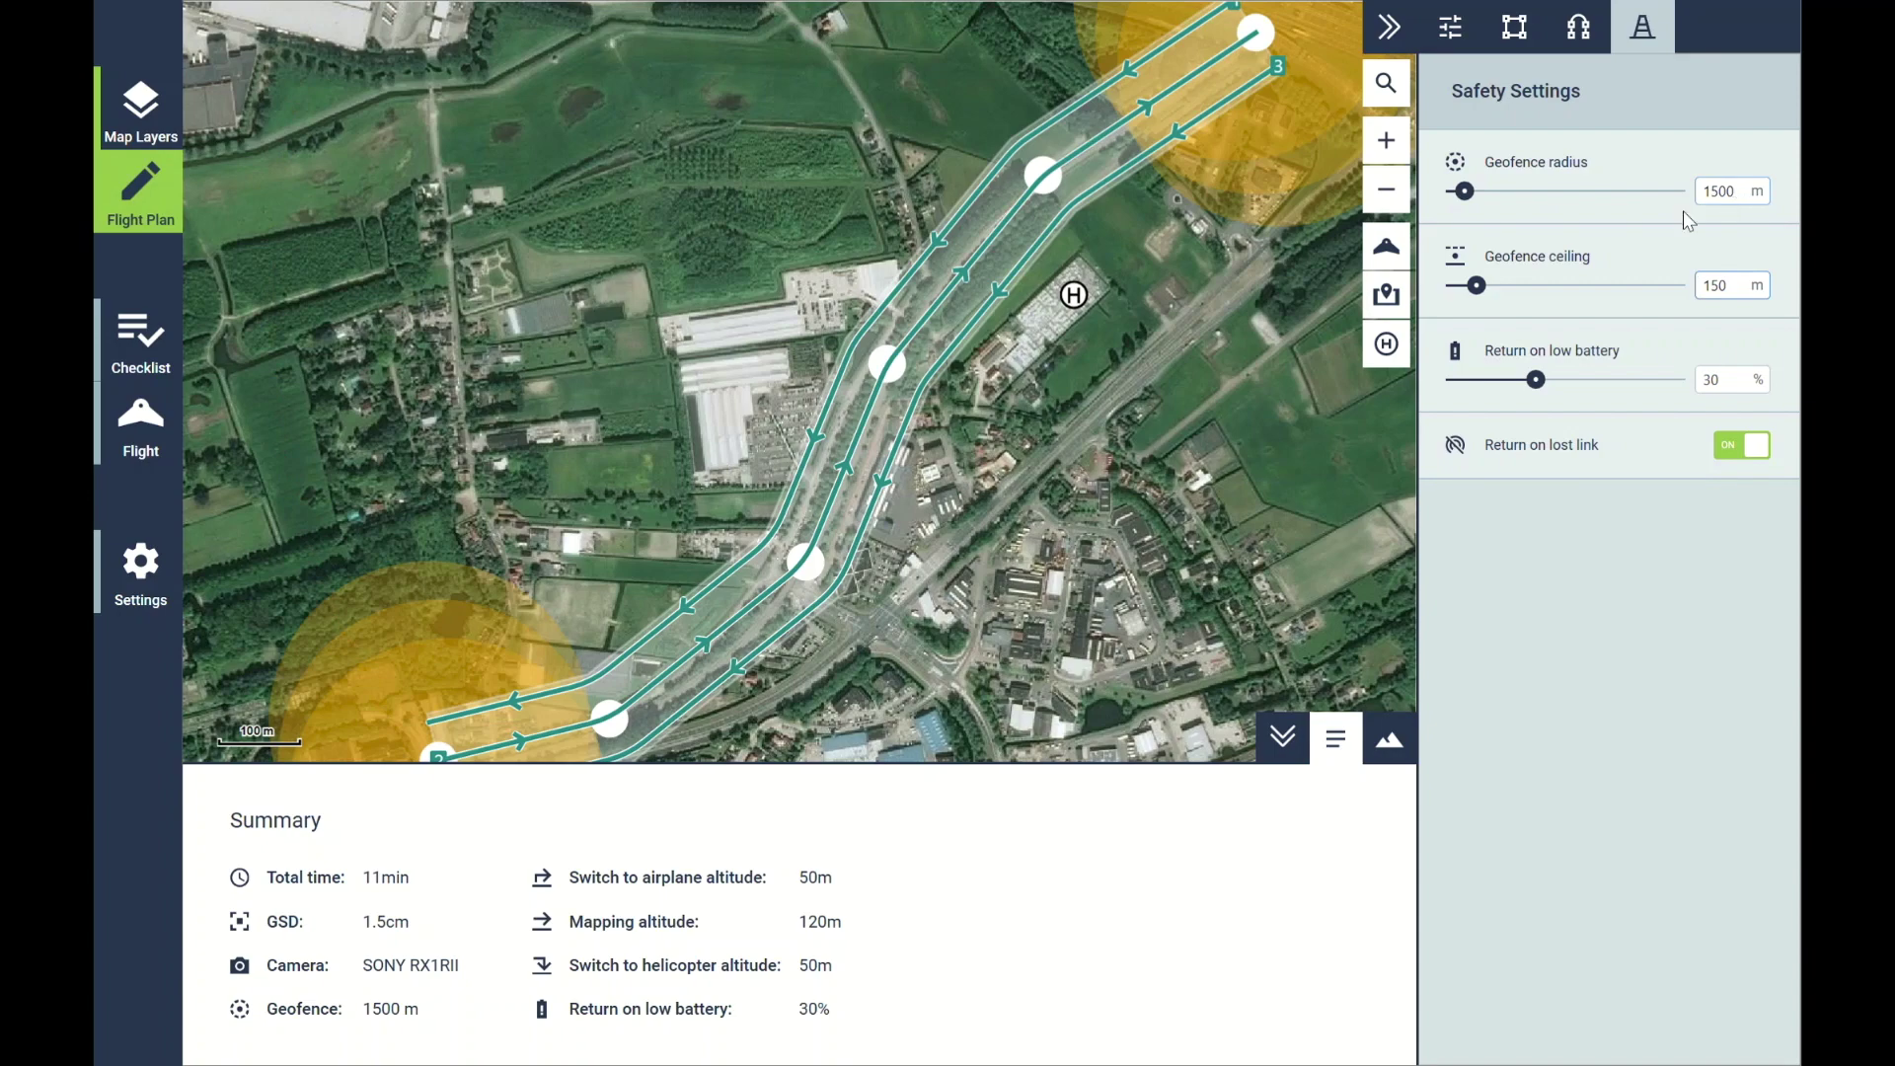
{"action": "scroll", "coordinate": [1166, 311], "scroll_direction": "down", "scroll_amount": 1}
{"action": "left_click_drag", "start_coordinate": [1188, 382], "coordinate": [1042, 439]}
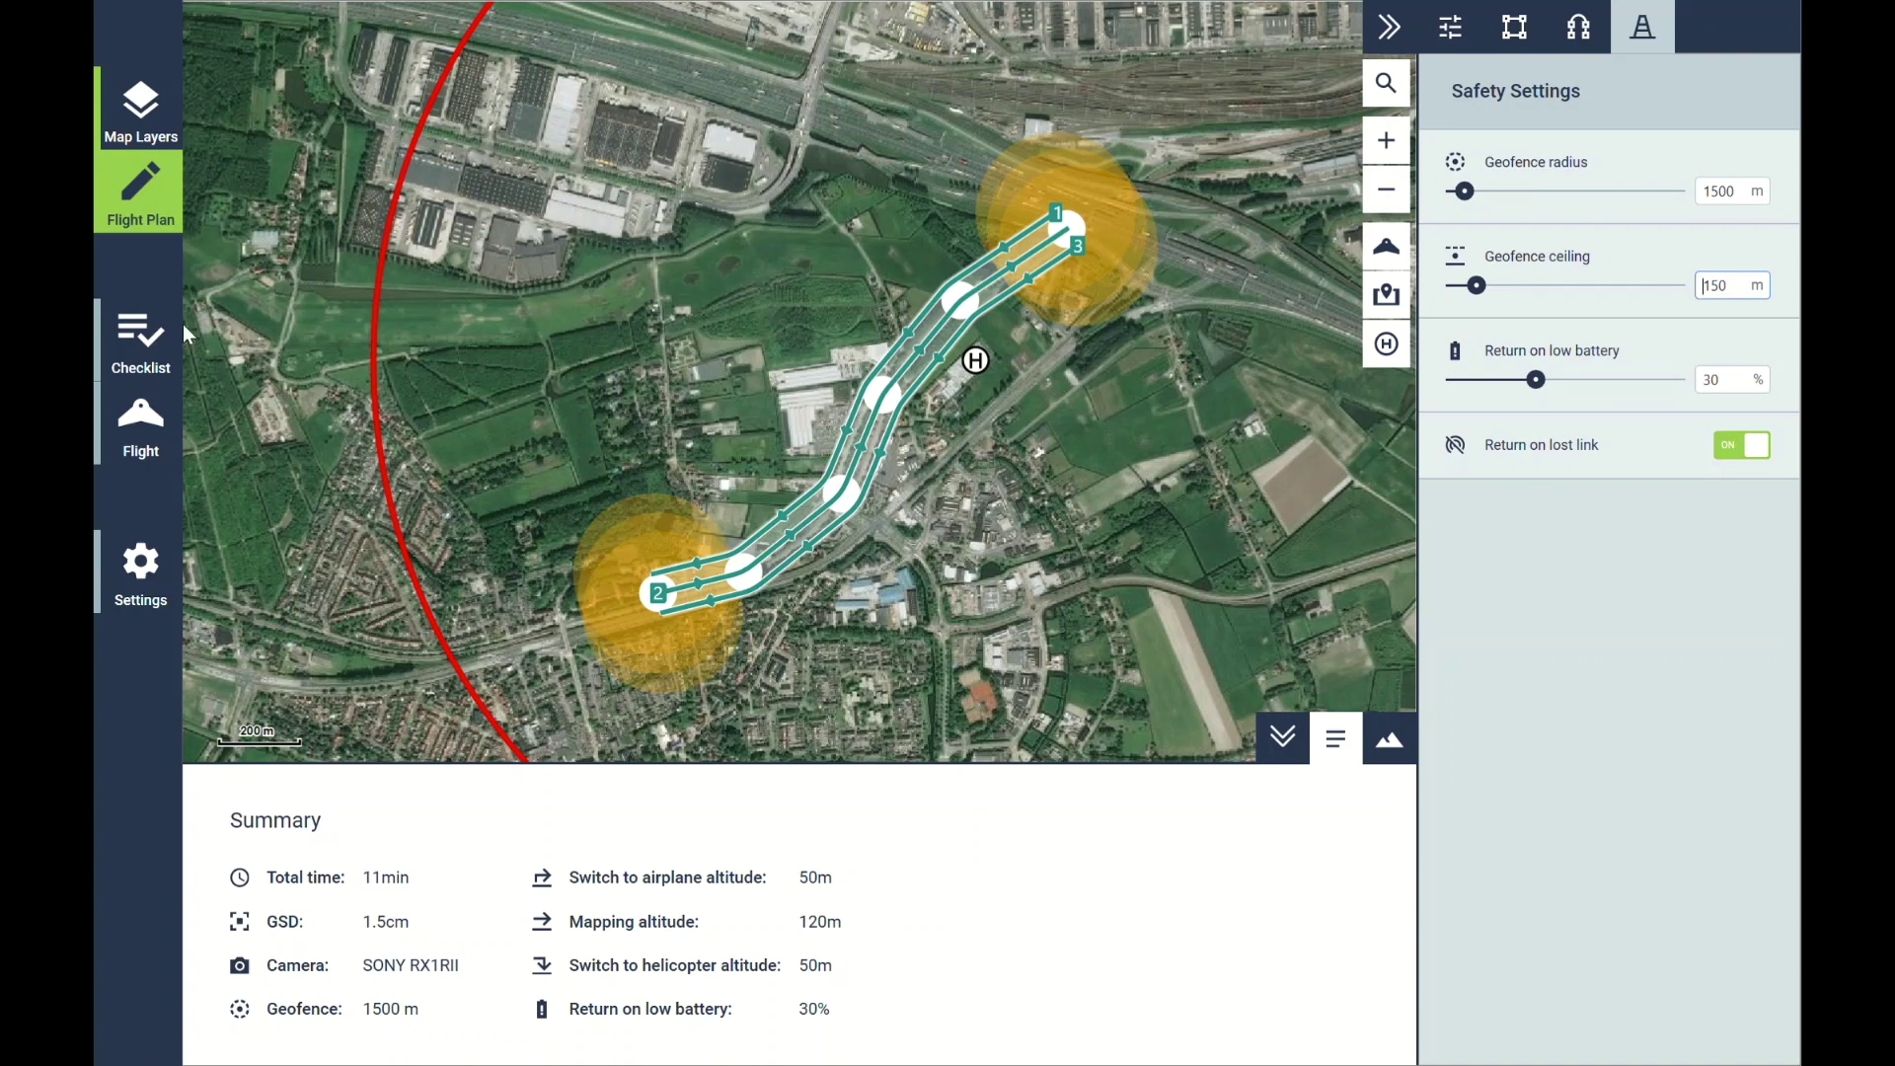
{"action": "left_click", "coordinate": [148, 334]}
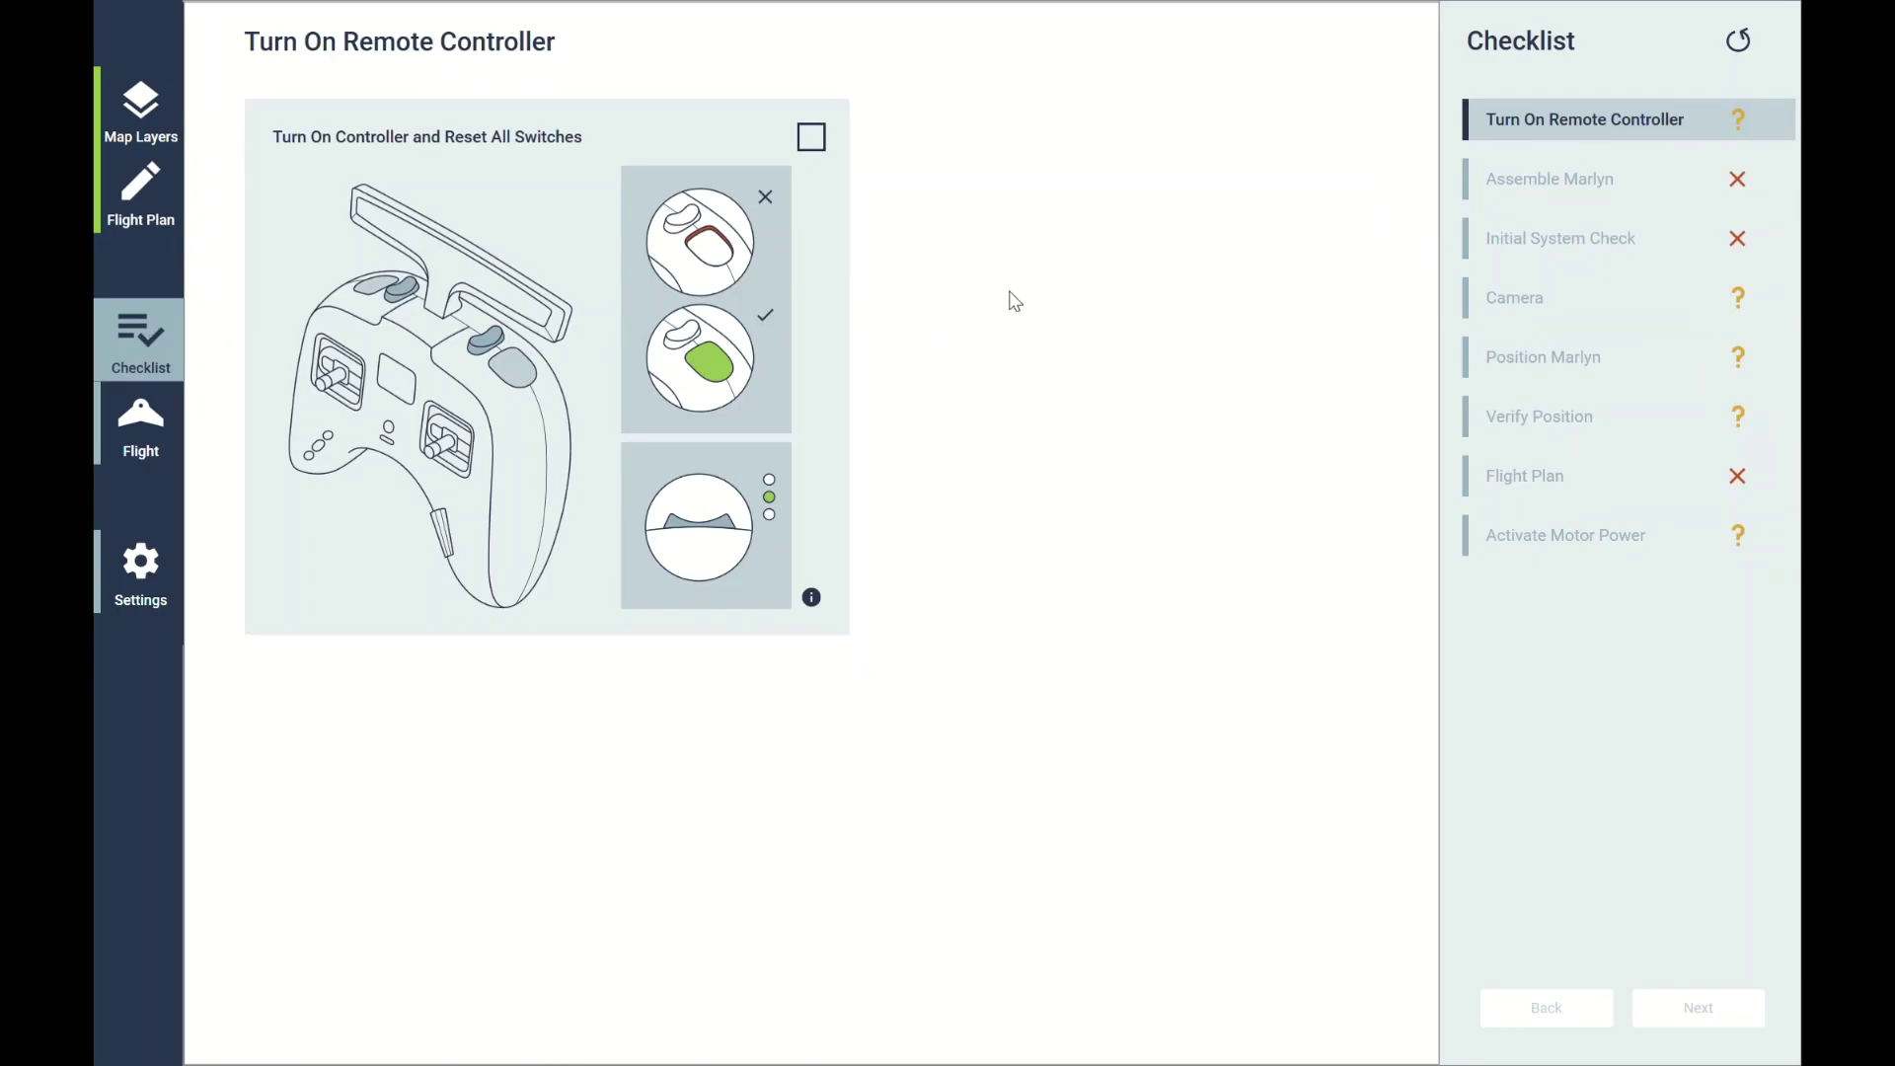